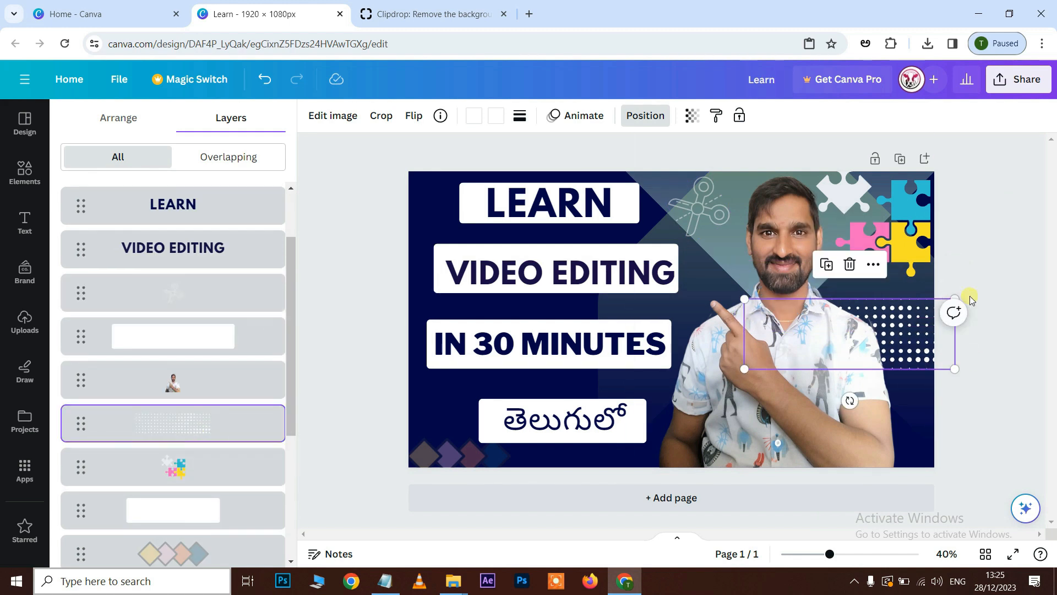
Add the Pink and Yellow Horizontal Gradient Shape from the recently used elements to the thumbnail.
left_click(997, 375)
left_click(893, 217)
left_click(1017, 380)
left_click(103, 251)
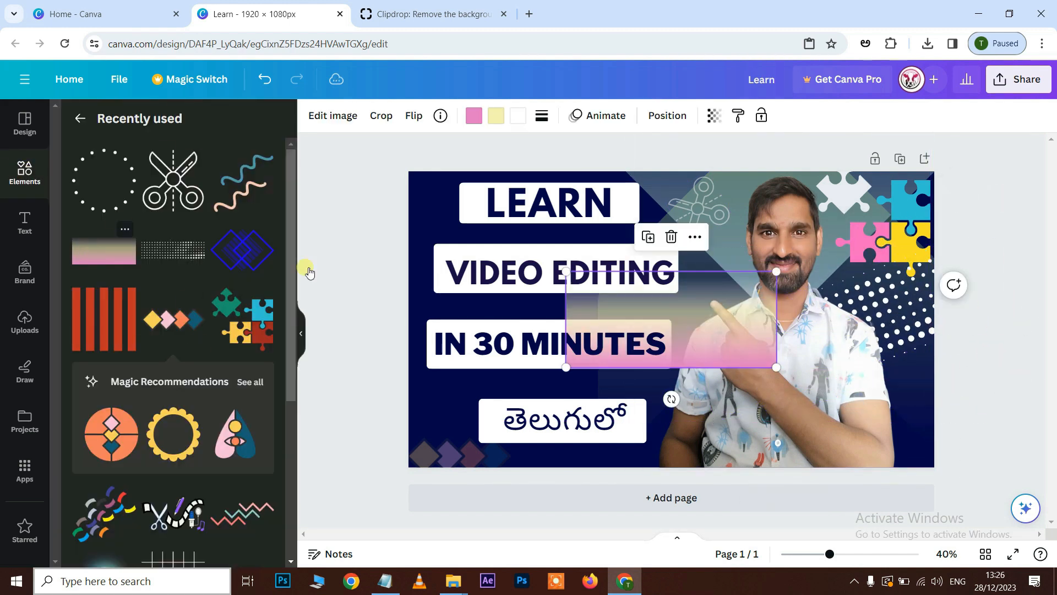
left_click(125, 229)
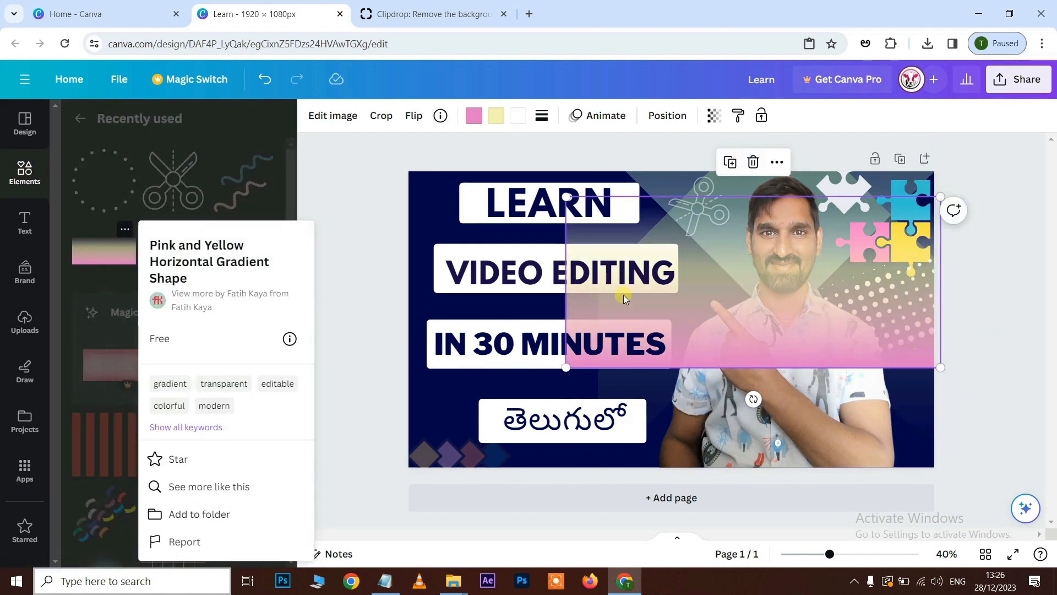
Enlarge and reposition the pink and yellow gradient shape until it covers the whole page.
left_click(401, 319)
left_click_drag(566, 367, 358, 462)
left_click_drag(605, 358, 598, 381)
left_click_drag(933, 221, 1046, 168)
Move the gradient shape behind the man's photo in the layer order and make it partly transparent.
right_click(777, 320)
mouse_move(831, 368)
left_click(639, 476)
left_click_drag(158, 382, 158, 518)
left_click(714, 116)
left_click_drag(715, 171, 663, 185)
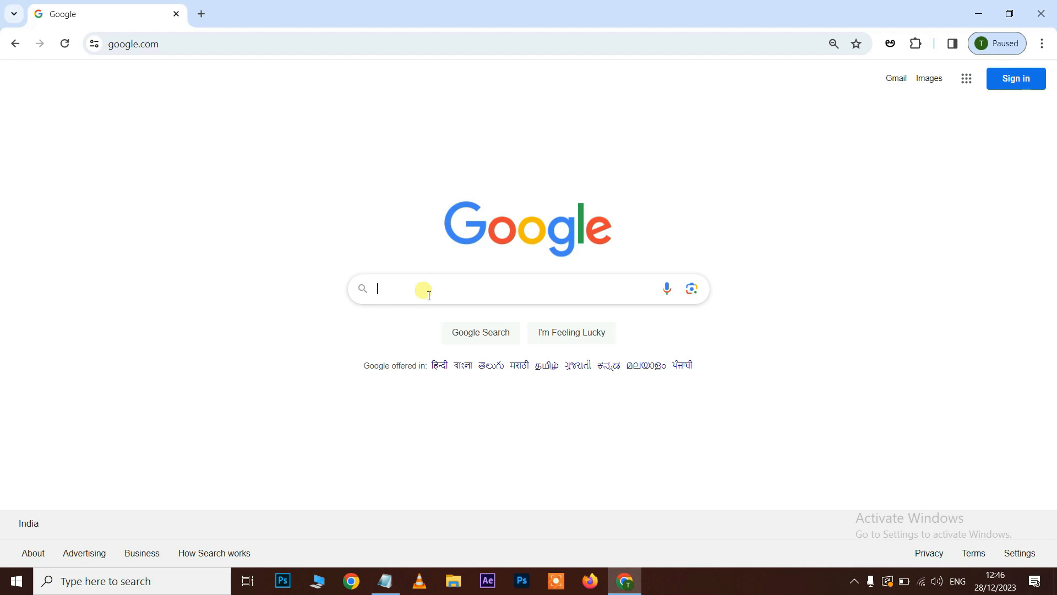
Search Google for "canva" and open the Canva website from the results.
left_click(429, 295)
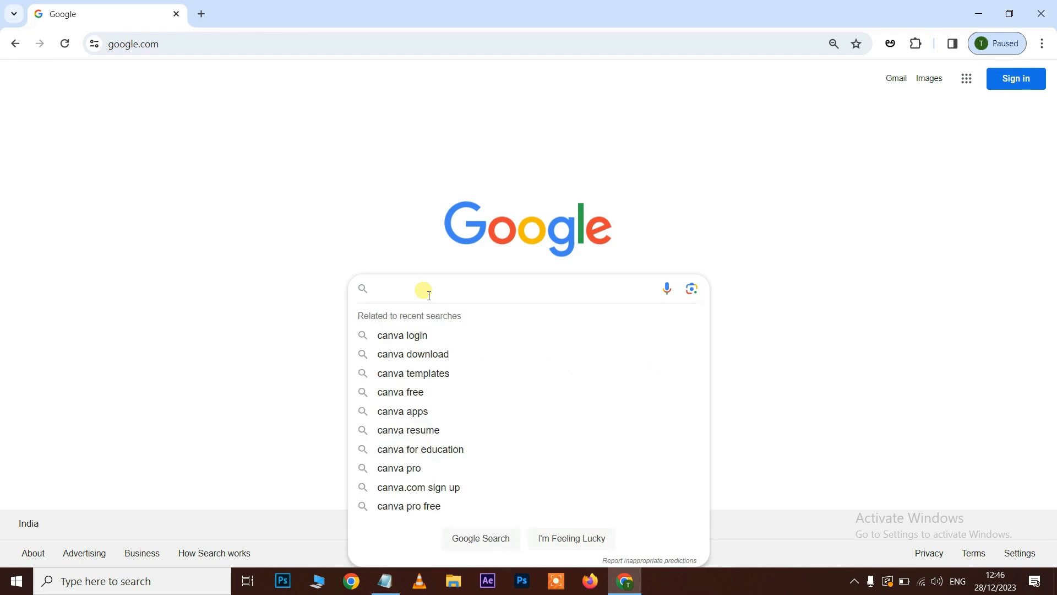
type("canva")
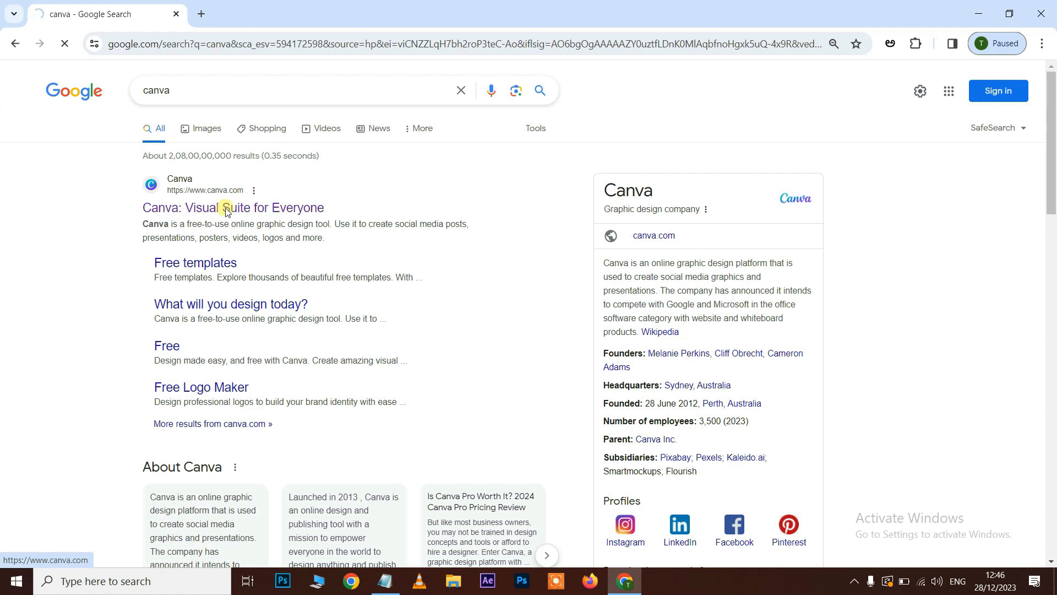
double_click(145, 44)
left_click(172, 58)
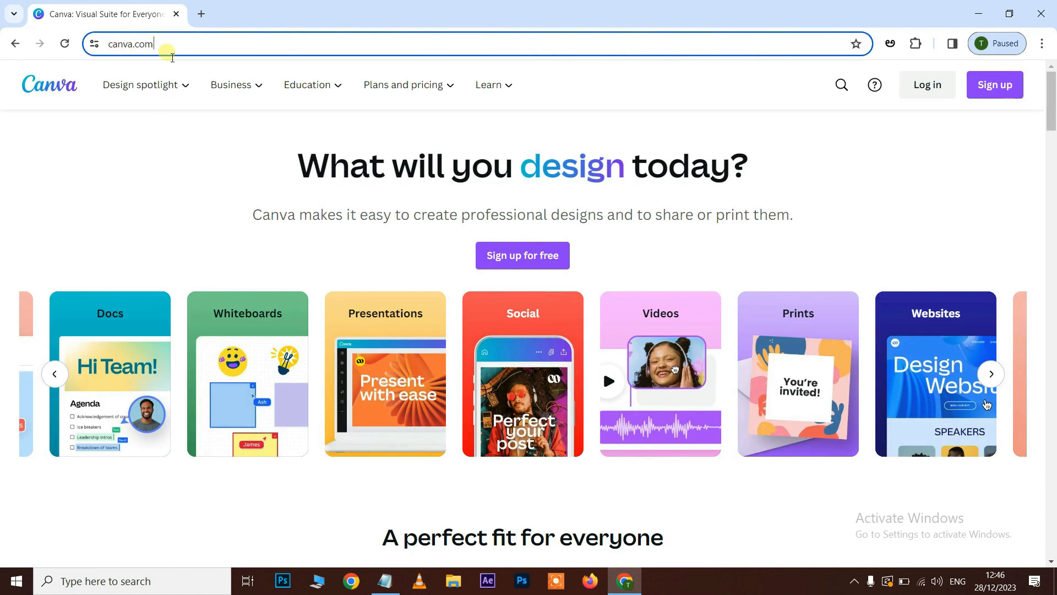
left_click_drag(174, 57, 119, 54)
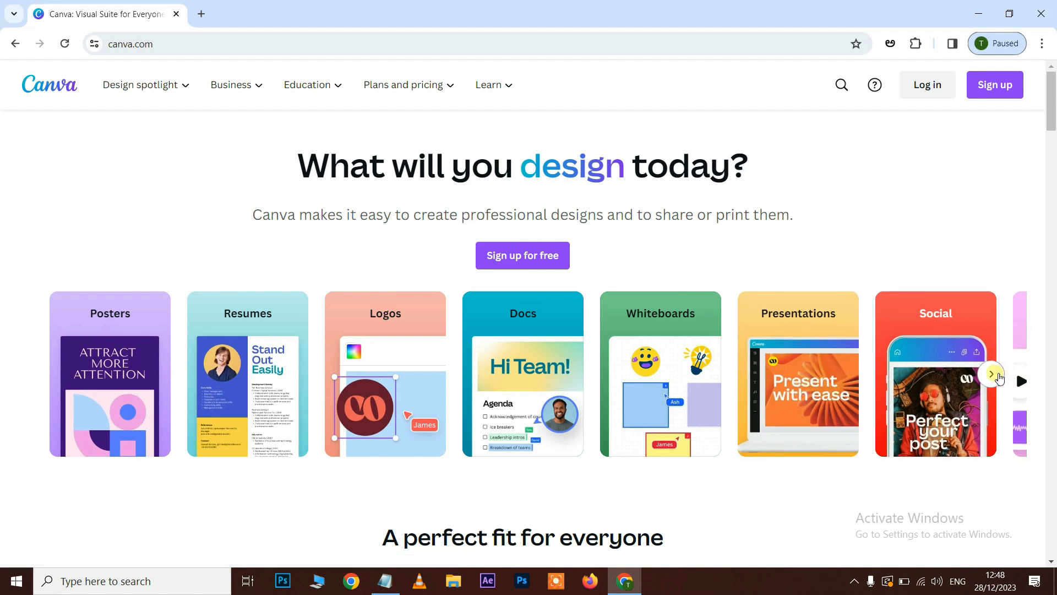
Log in to Canva through the previously used Google account, entering the account password.
left_click(992, 375)
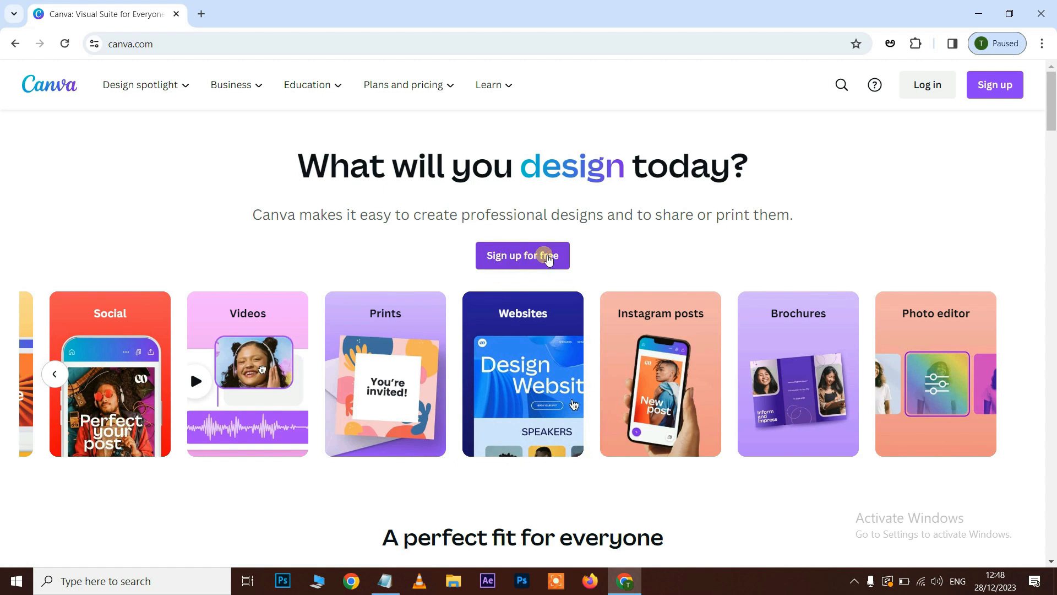
left_click(530, 256)
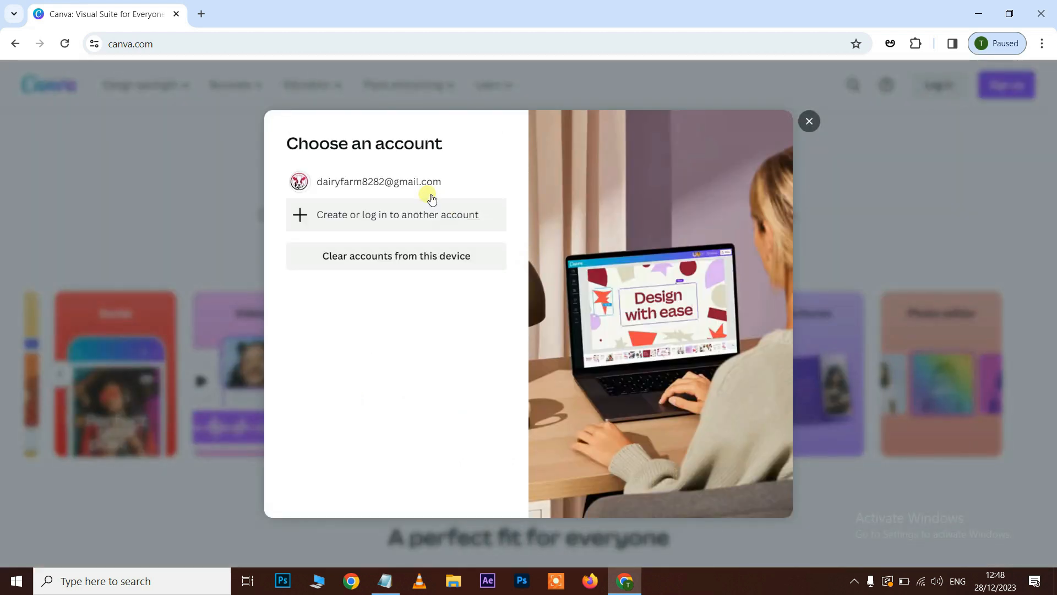
left_click(396, 181)
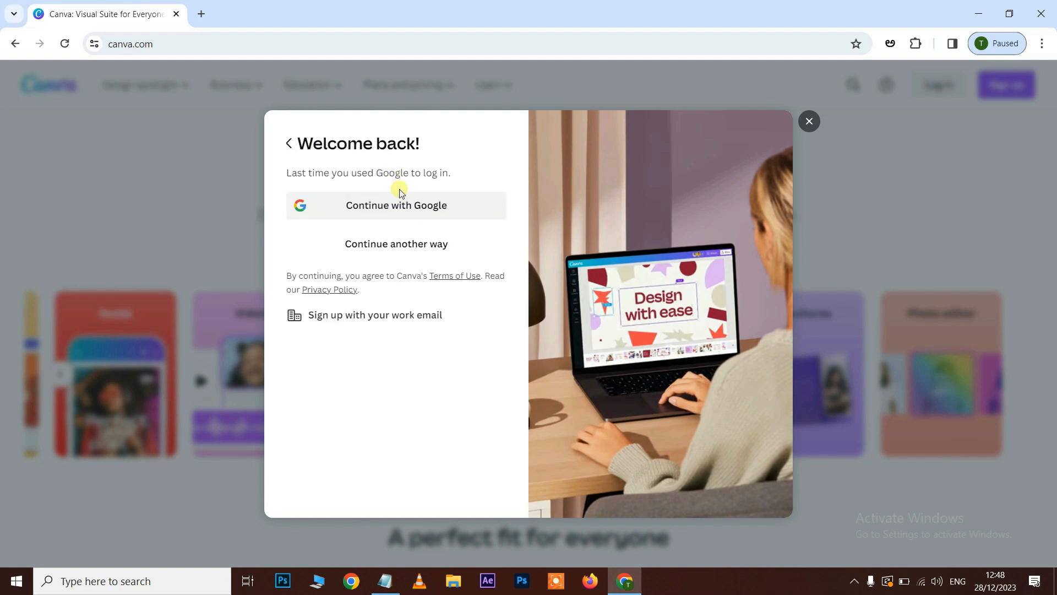
left_click(418, 210)
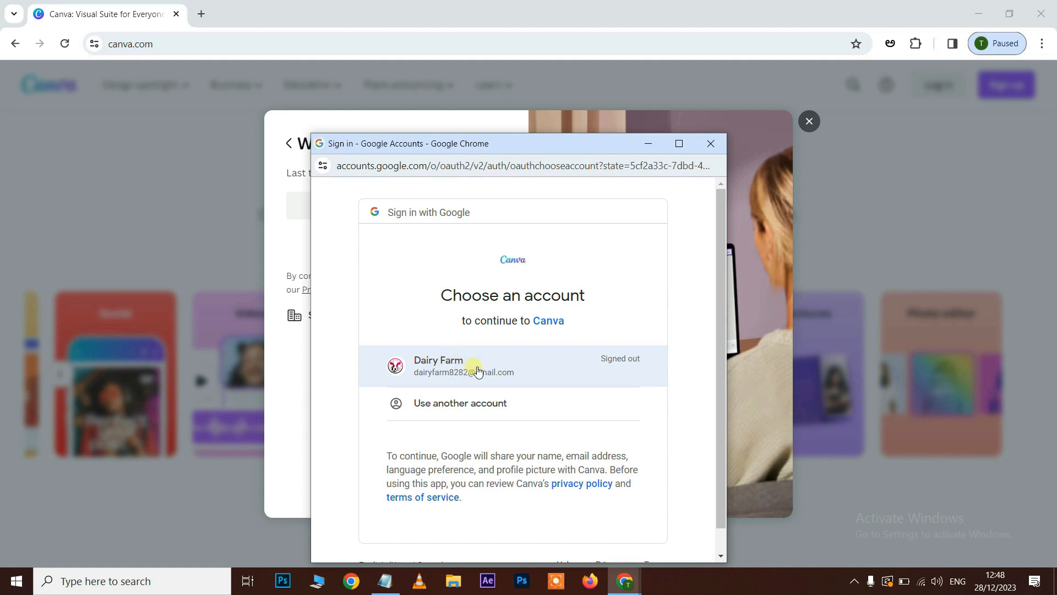
left_click(477, 371)
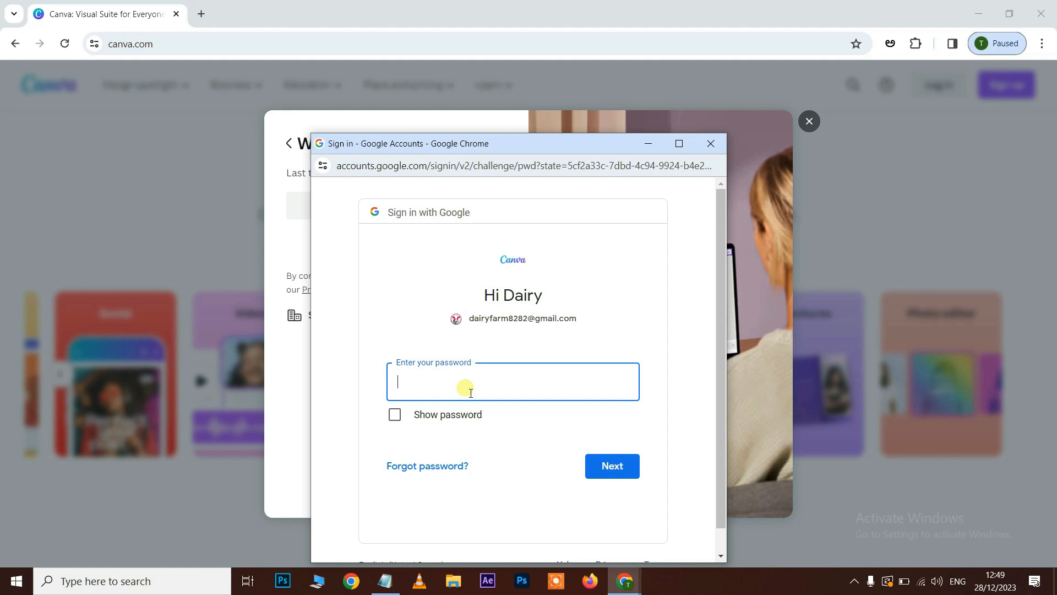
key("Return")
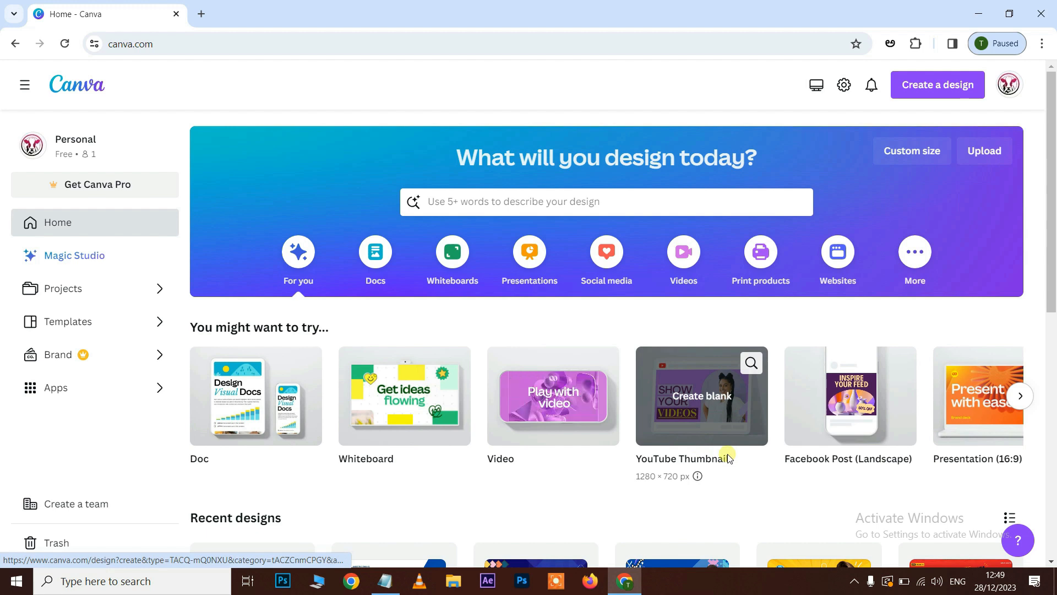
Create a new blank custom-size design 1920 px wide and 1080 px high.
left_click(1025, 394)
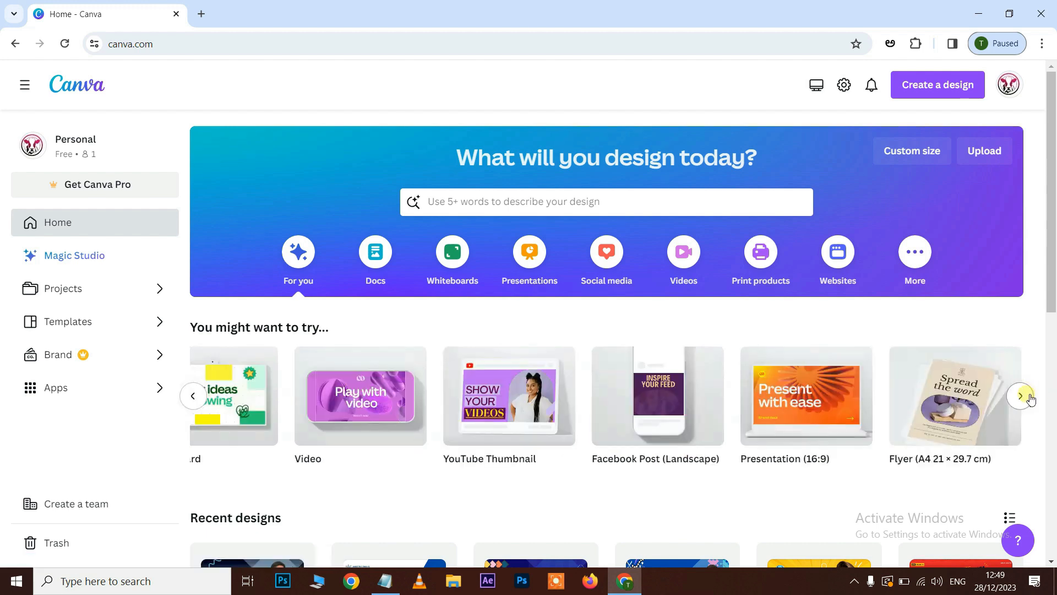
left_click(1026, 395)
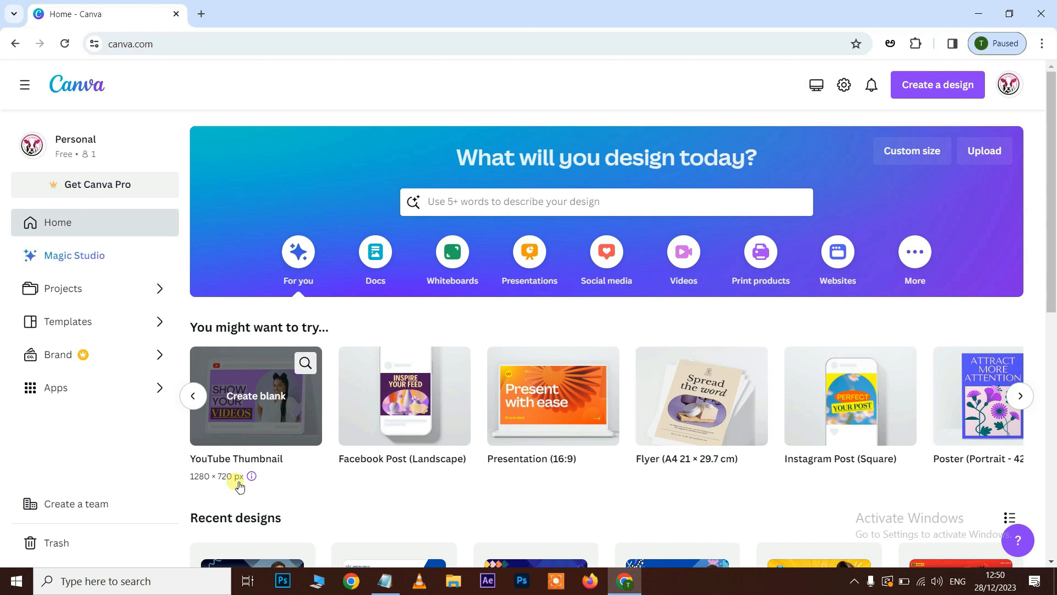
left_click(924, 157)
left_click(774, 220)
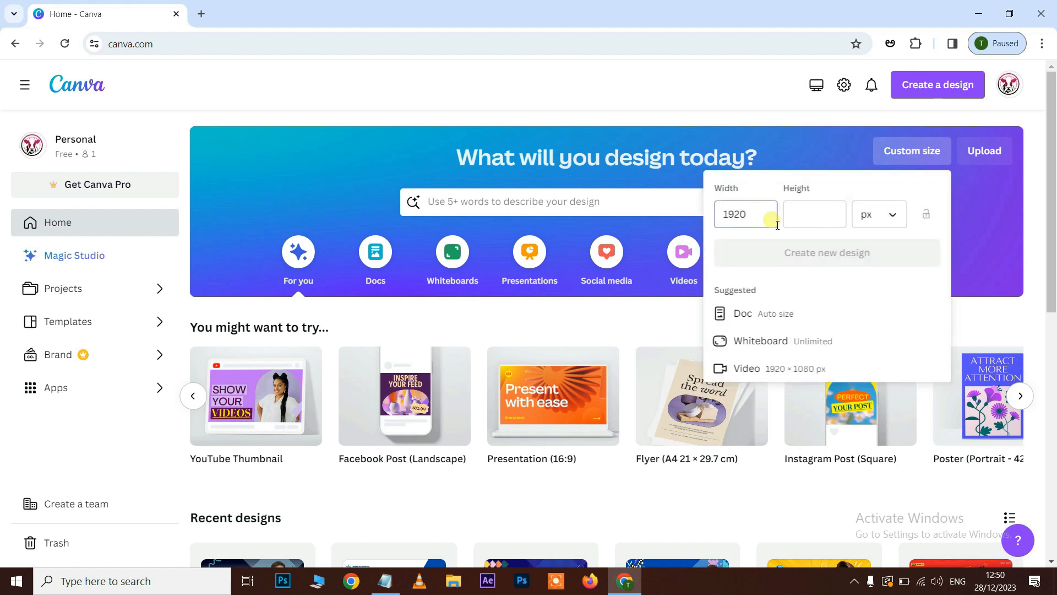
left_click(794, 215)
type("1080")
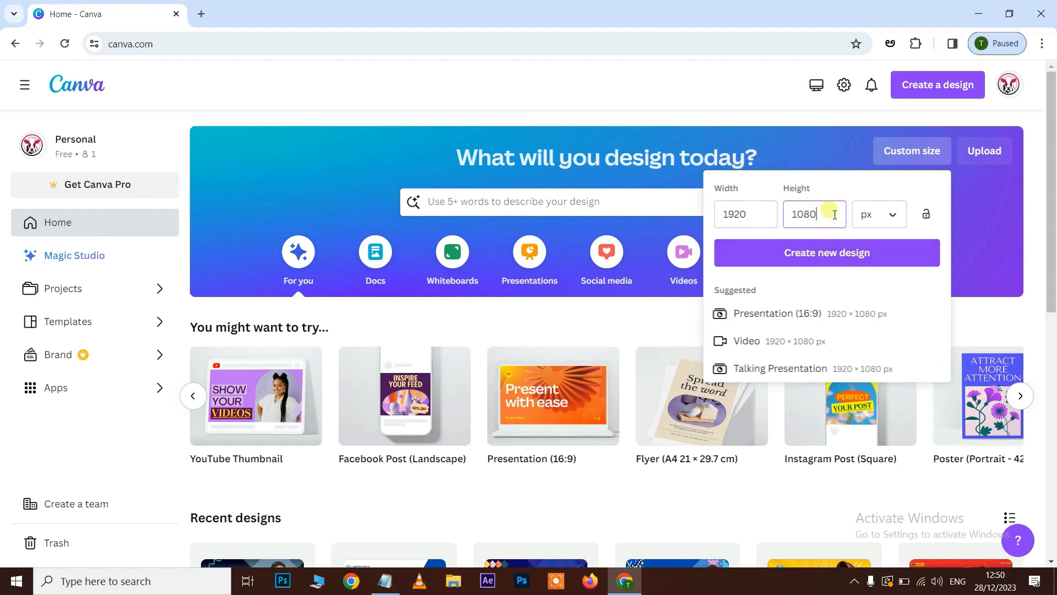
left_click(845, 258)
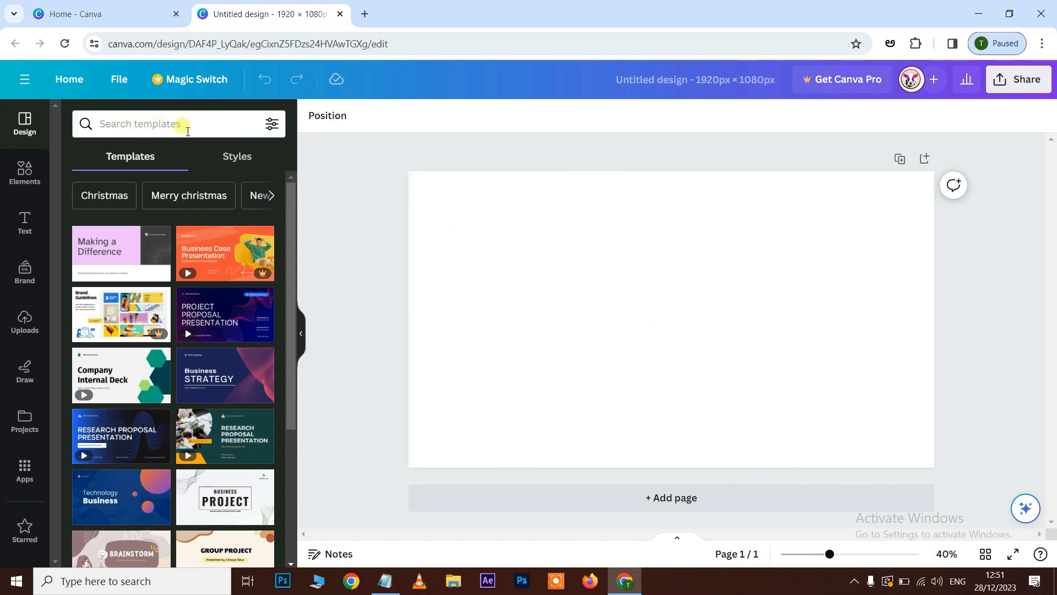
Search the templates for "youtube thumbnails" and browse the designs offered.
left_click(186, 129)
type("youtube")
type(" thumbnails")
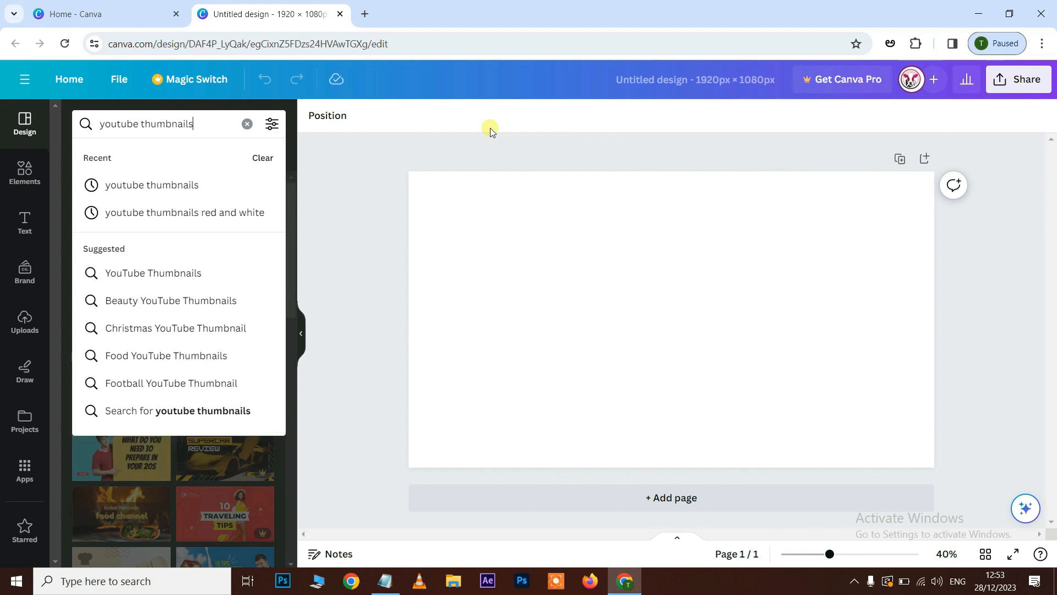
key("Return")
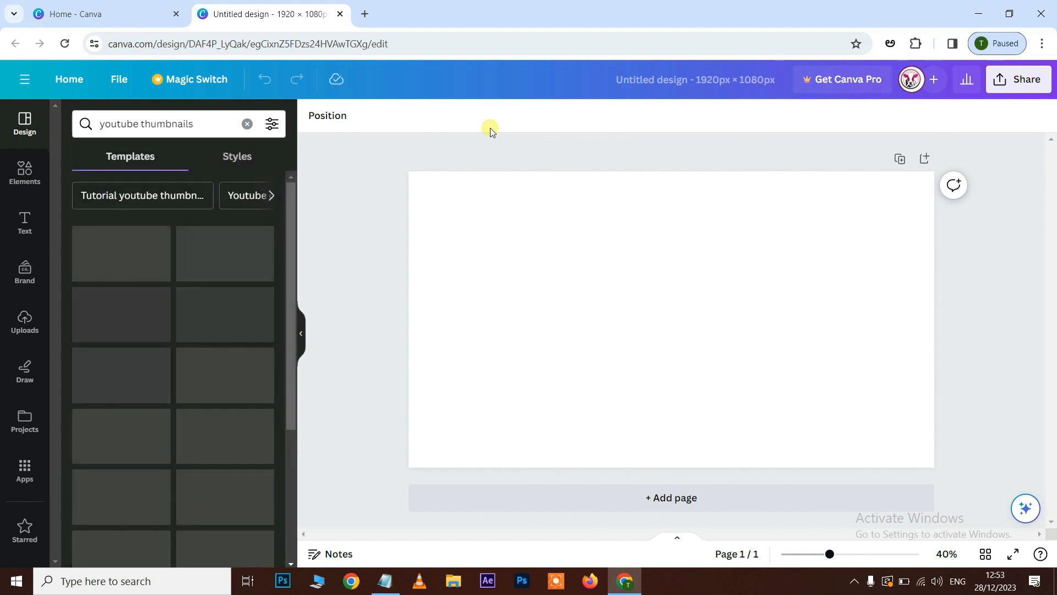
scroll(146, 325, "down", 12)
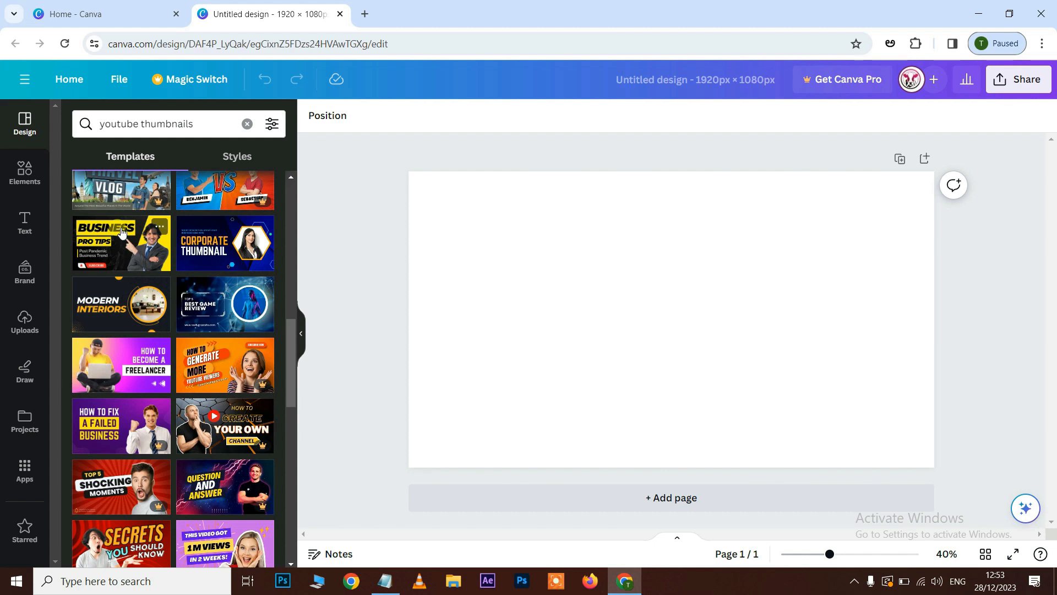
scroll(114, 360, "up", 3)
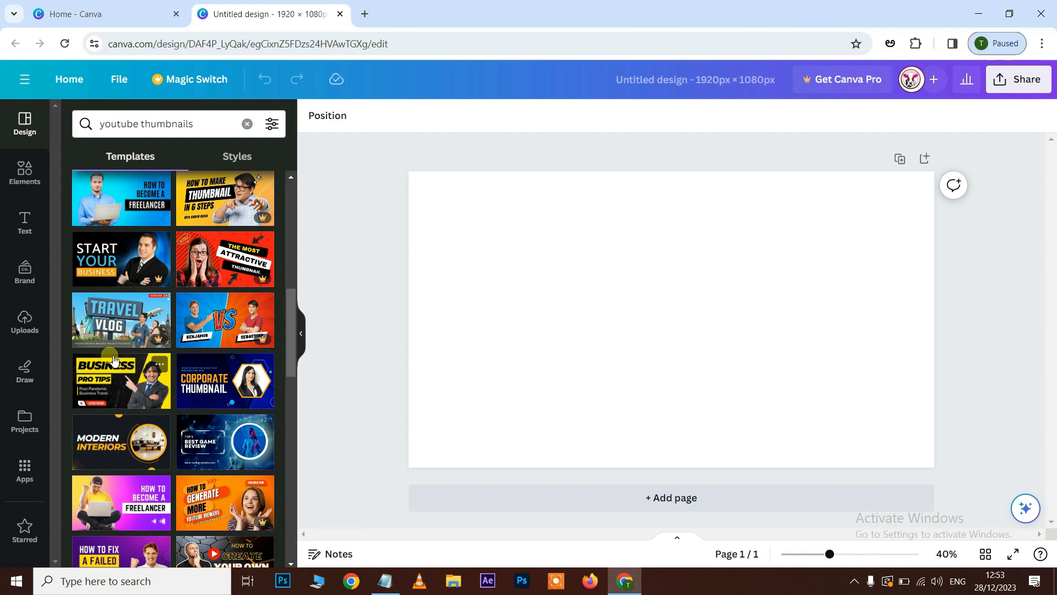
scroll(144, 329, "up", 9)
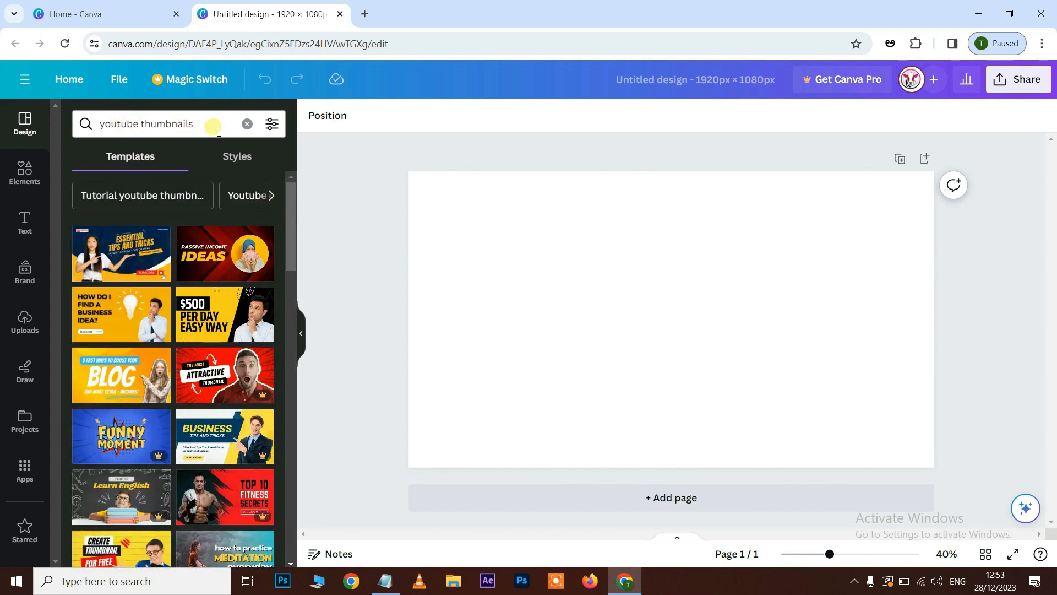
Narrow the template search to "youtube thumbnails yellow and black color" and look through the matching designs.
left_click(214, 131)
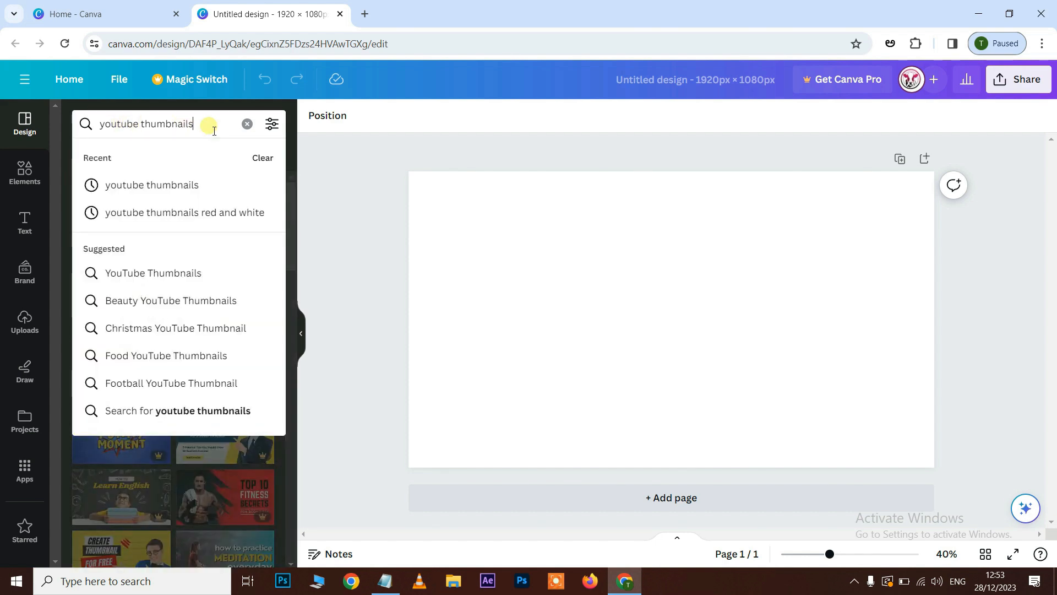
type("y")
type("ellow and")
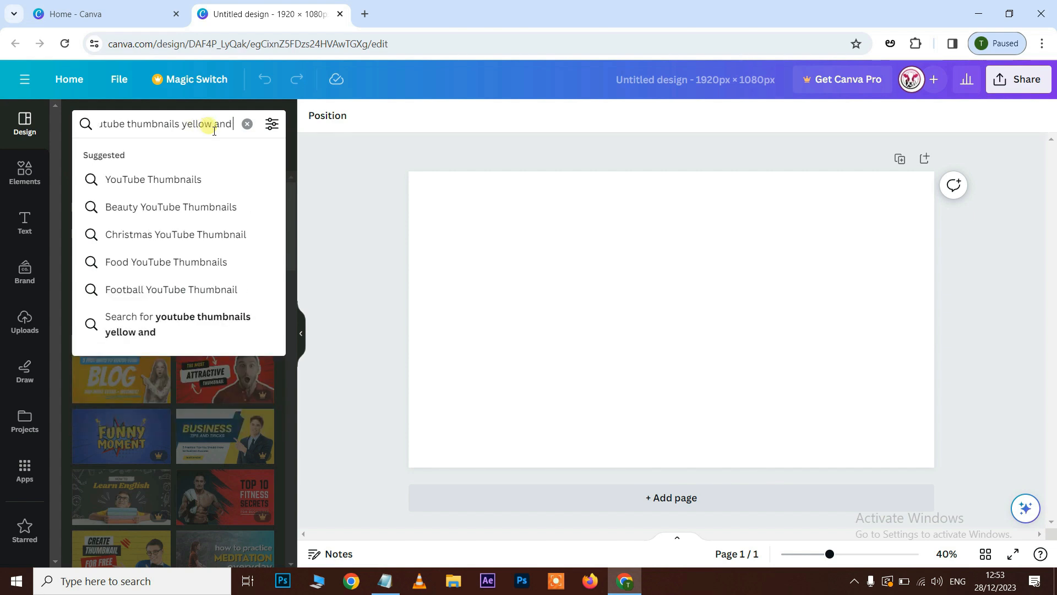
type(" black color")
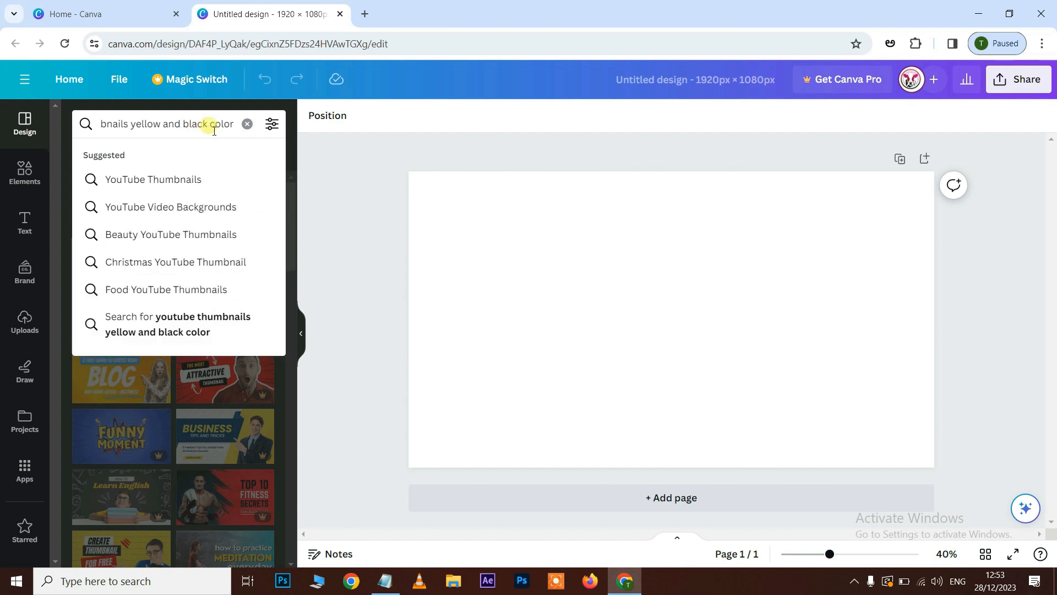
key("Return")
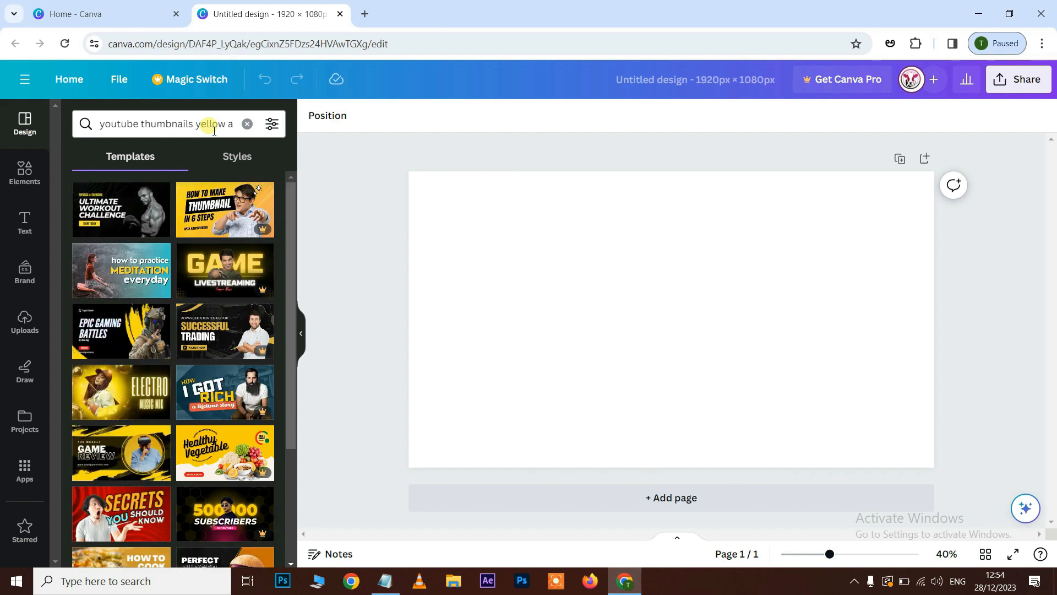
scroll(174, 249, "down", 4)
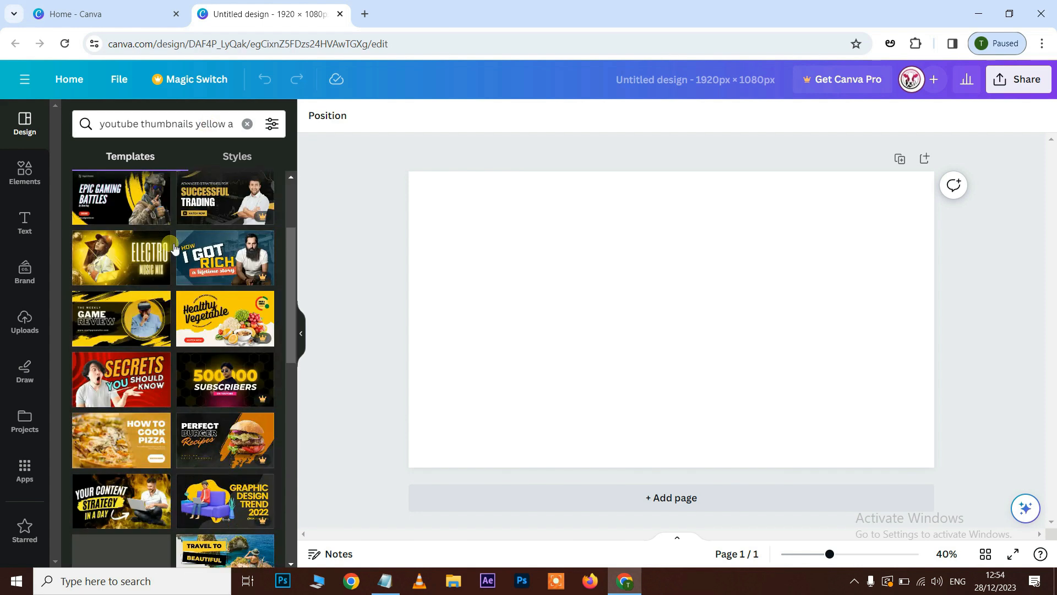
scroll(174, 249, "down", 4)
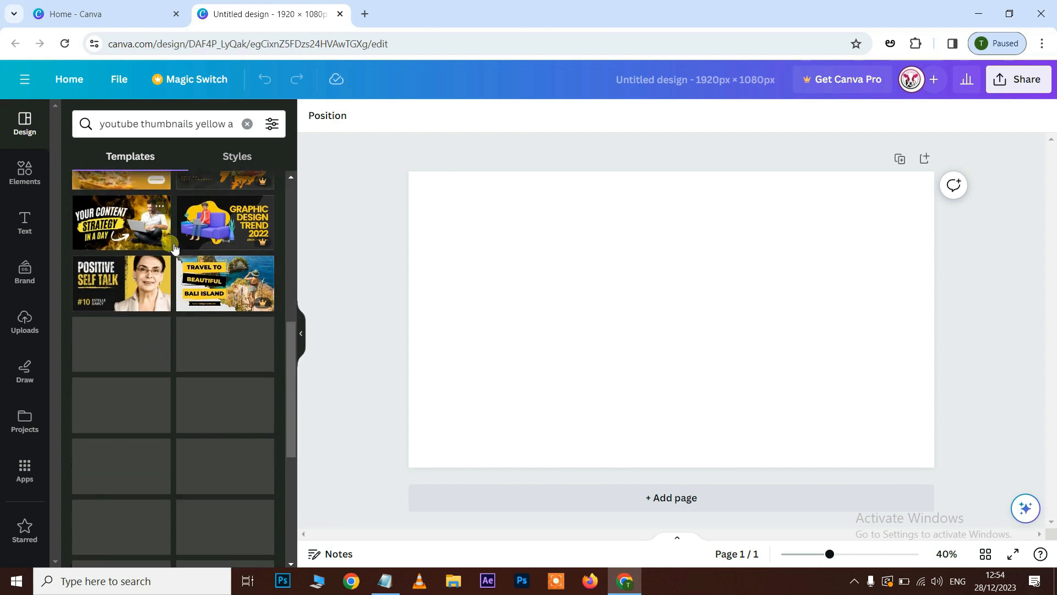
scroll(174, 249, "down", 4)
scroll(193, 191, "up", 6)
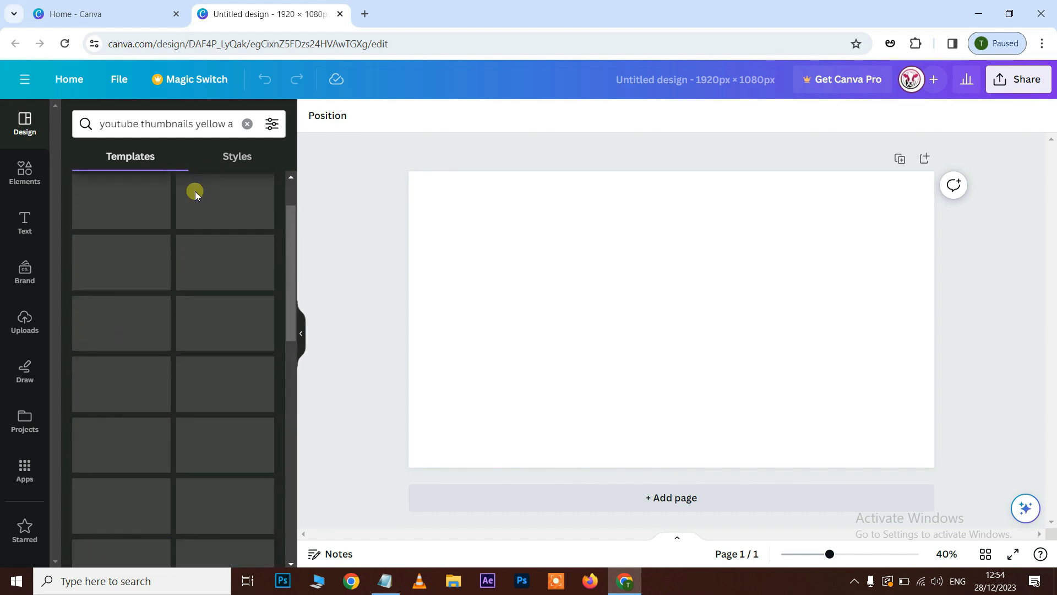
Remove the colour terms from the template search, rerun it as "youtube thumbnails" and browse further down the designs.
left_click_drag(194, 124, 600, 128)
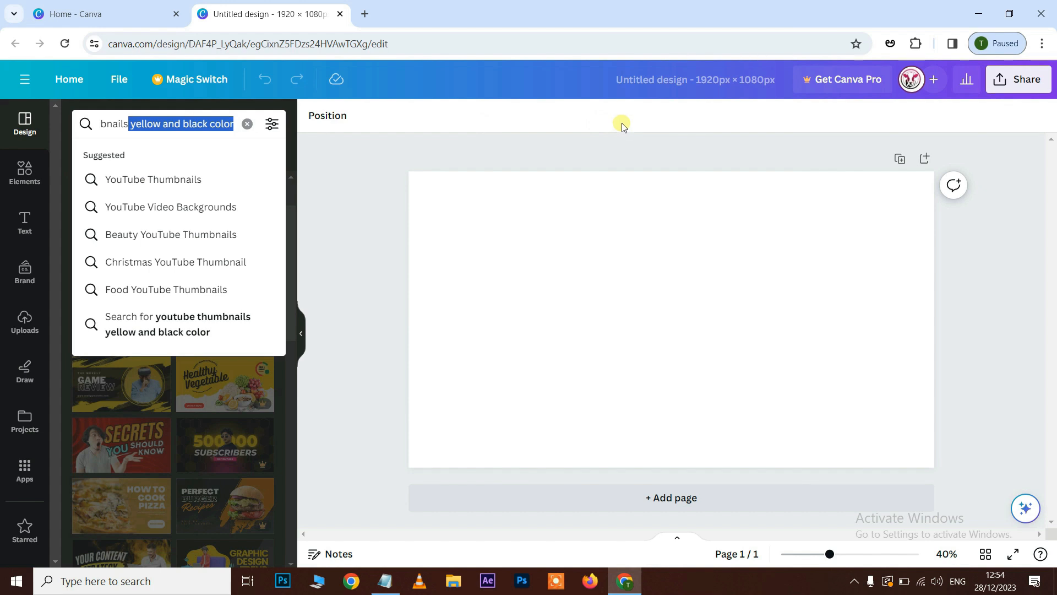
key("BackSpace")
key("Return")
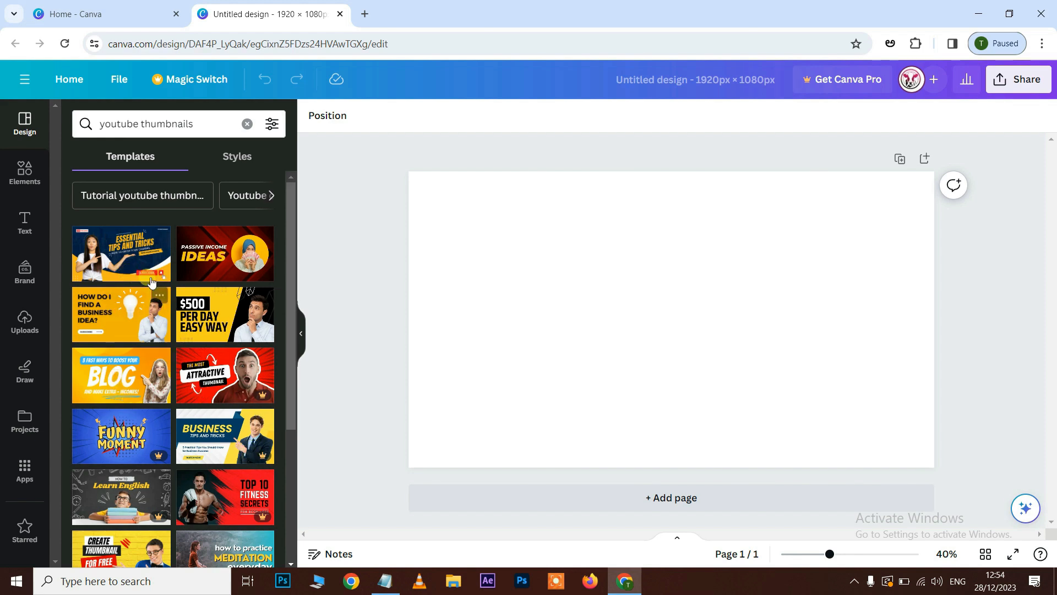
scroll(142, 385, "down", 2)
scroll(141, 401, "down", 6)
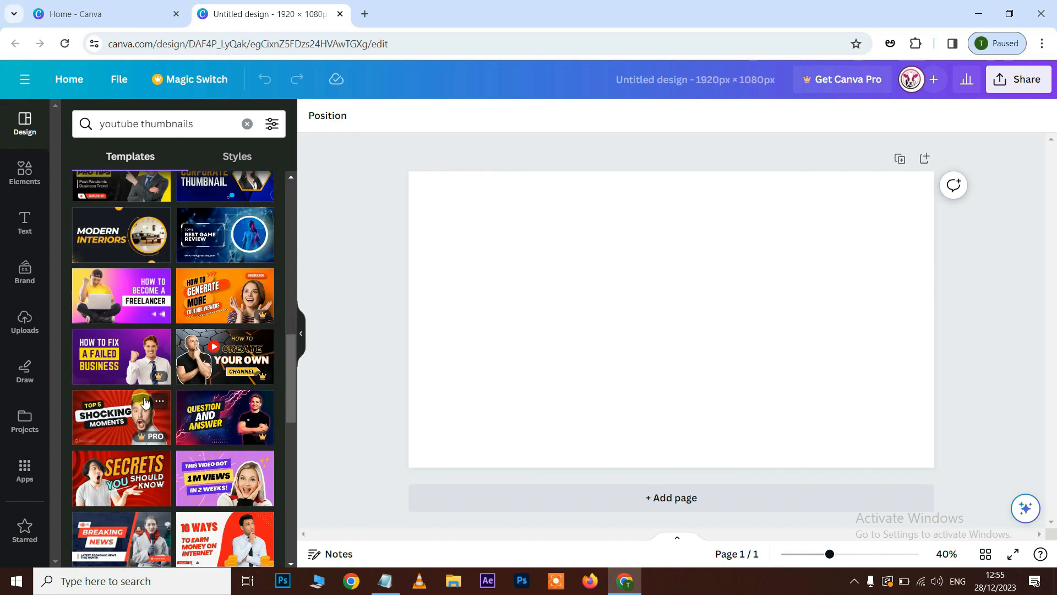
scroll(145, 402, "down", 6)
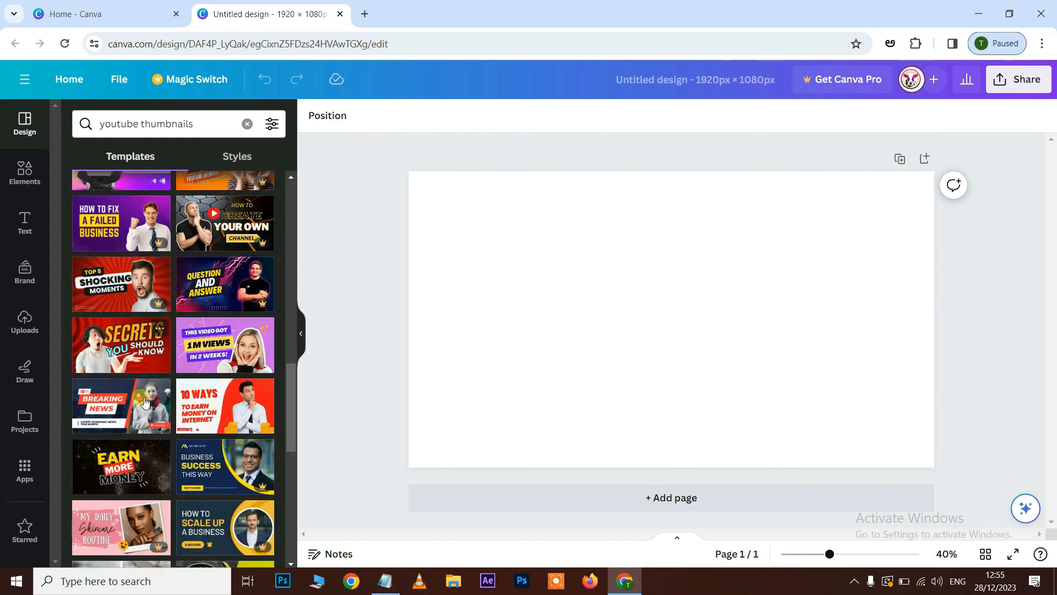
scroll(145, 402, "down", 14)
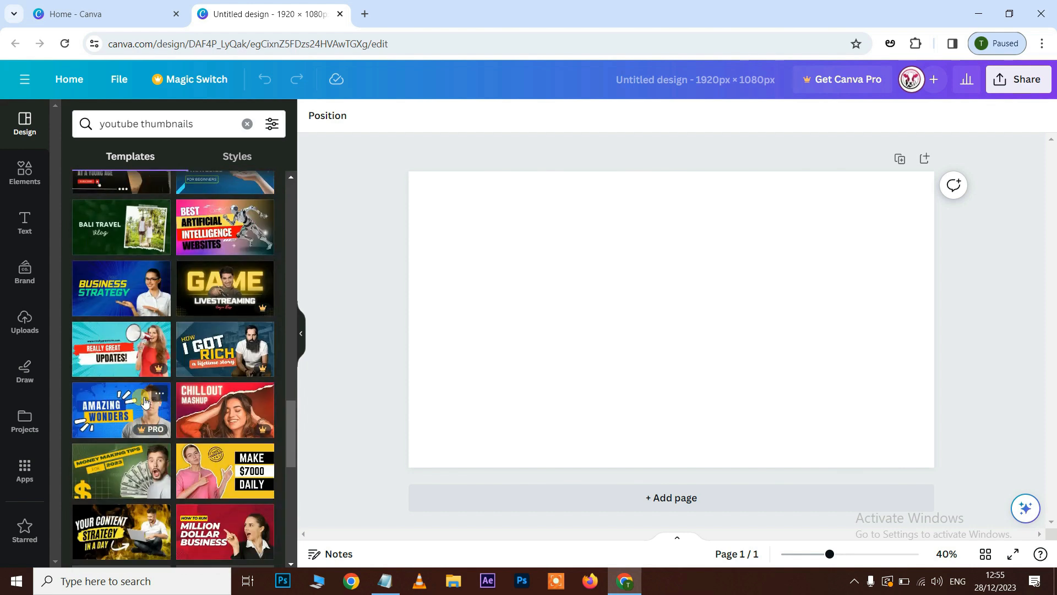
Browse further down the thumbnail templates and apply the green "How to make $3K per week" design to the page.
scroll(145, 402, "down", 3)
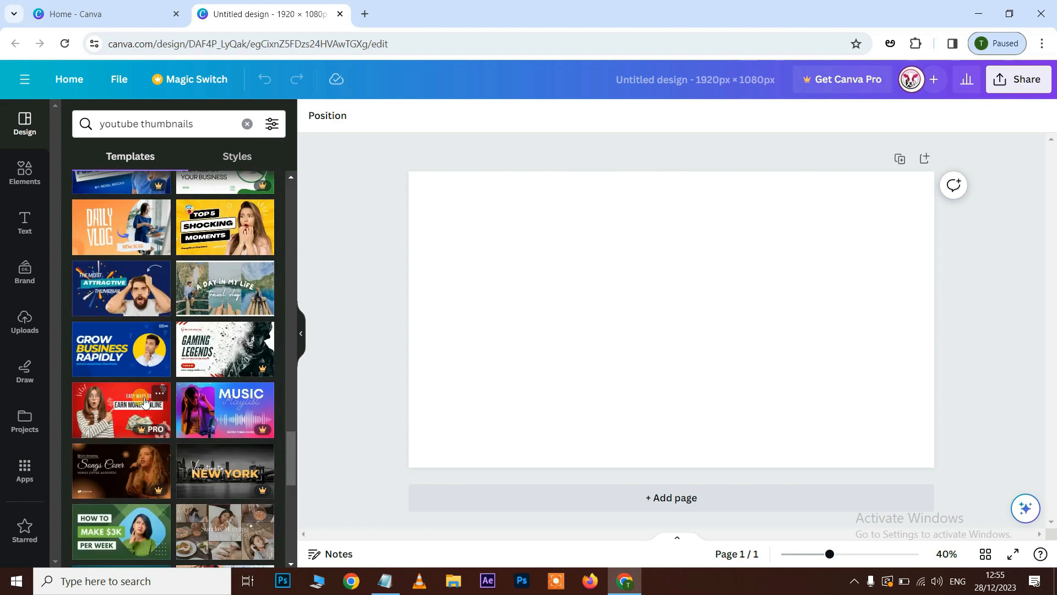
scroll(148, 400, "down", 6)
scroll(192, 395, "up", 4)
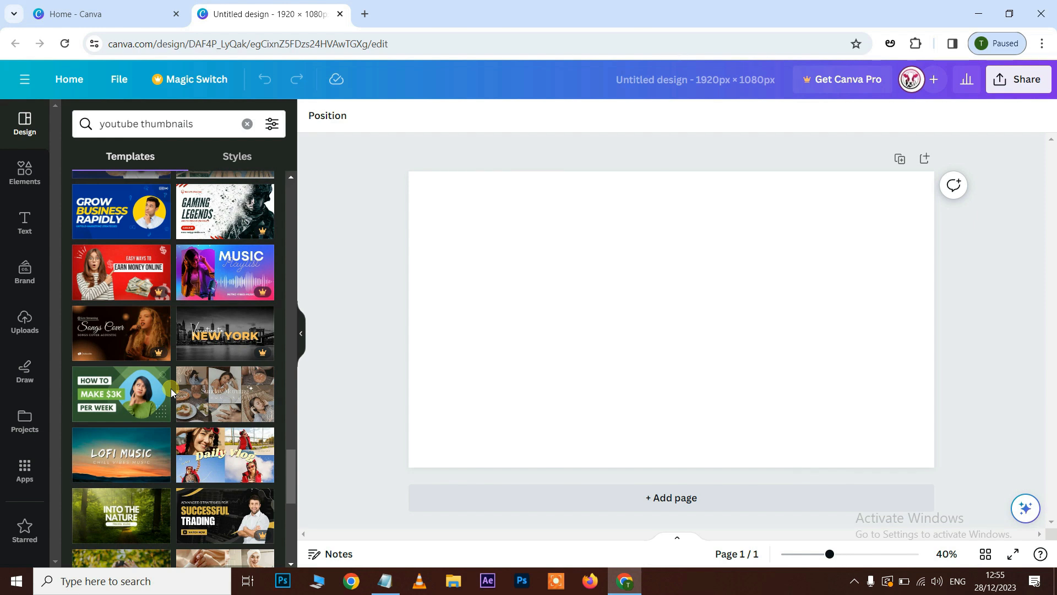
scroll(137, 424, "down", 1)
scroll(88, 462, "up", 3)
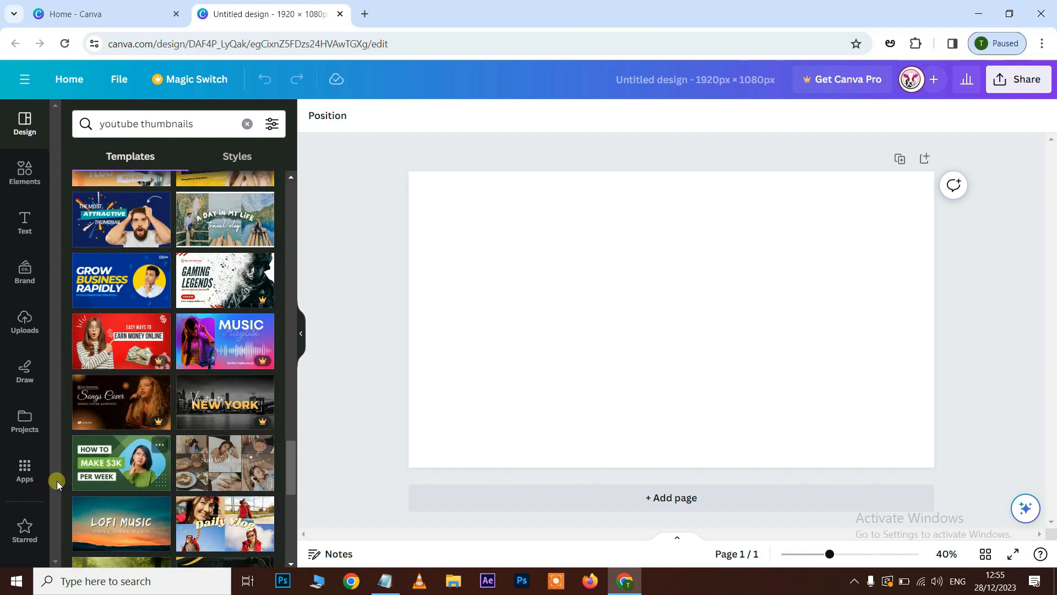
left_click(121, 462)
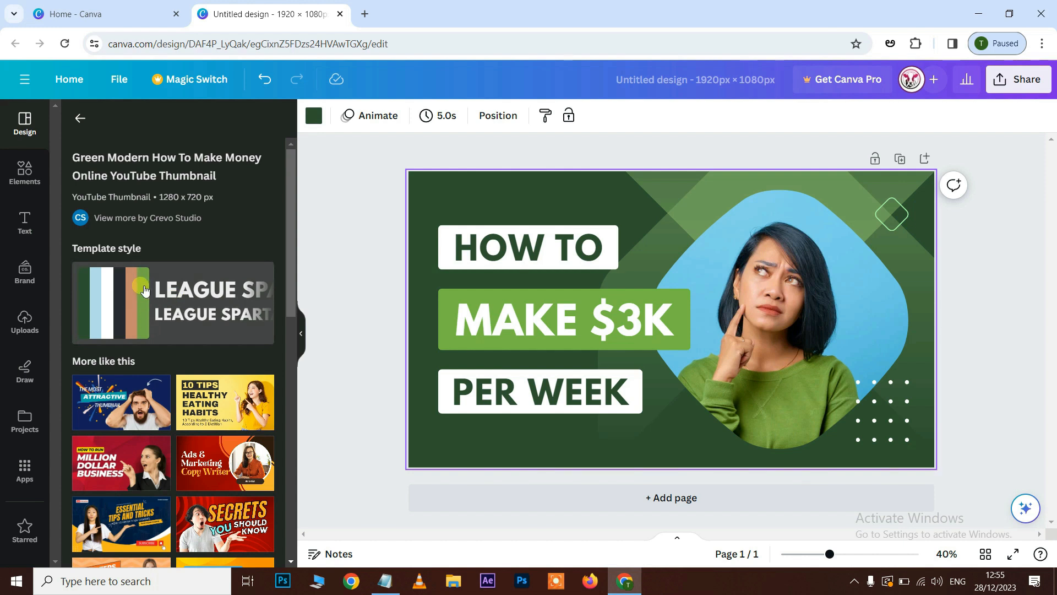
Shuffle the template style's colours several times until the "HOW TO" and "PER WEEK" boxes are light blue.
left_click(100, 291)
left_click(112, 293)
left_click(121, 292)
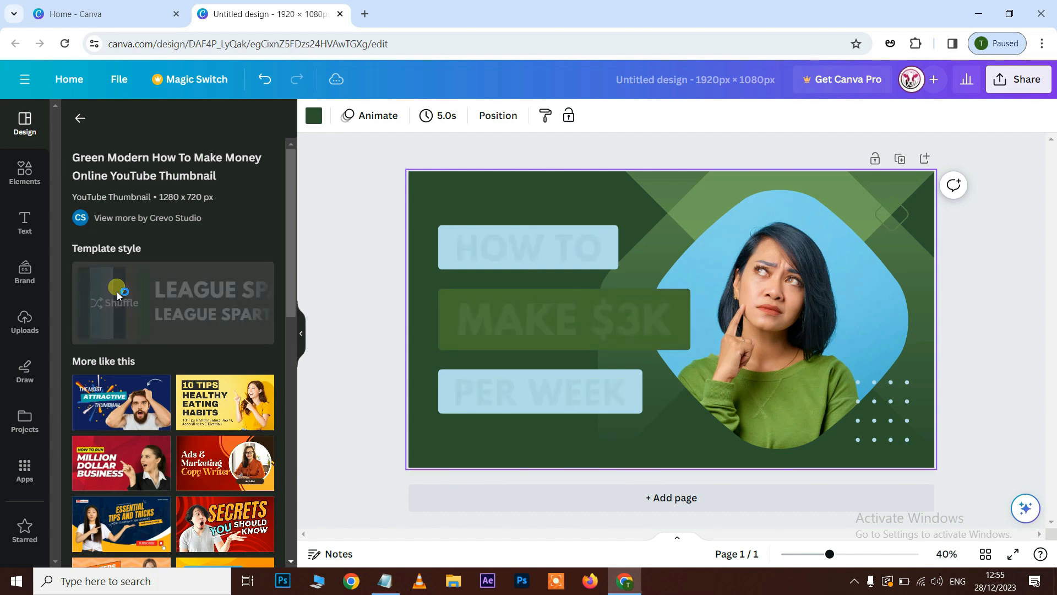
left_click(136, 291)
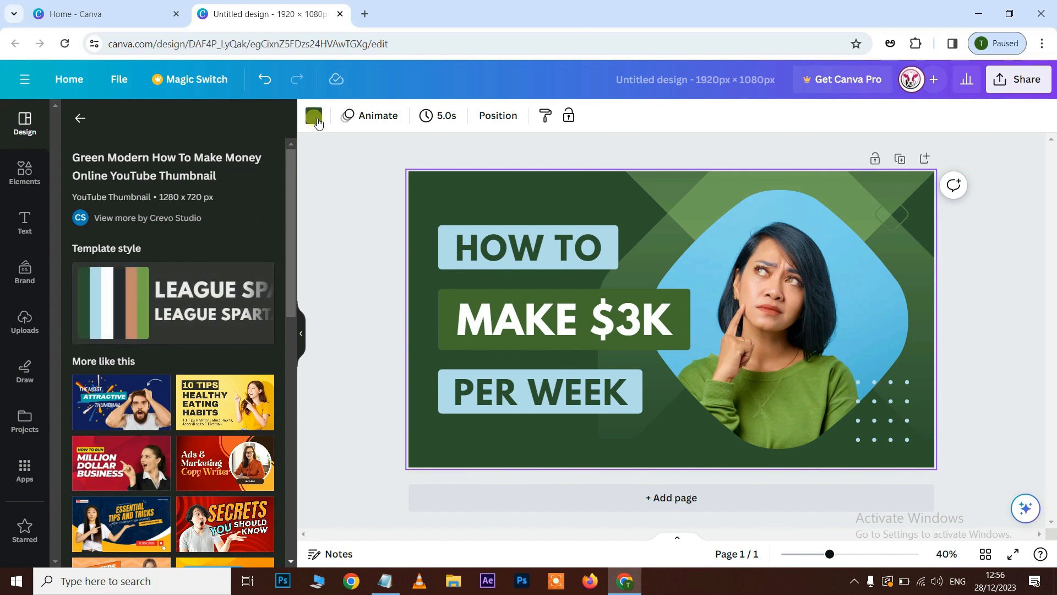
Delete the woman's photo and the empty picture frame that held it.
left_click(794, 283)
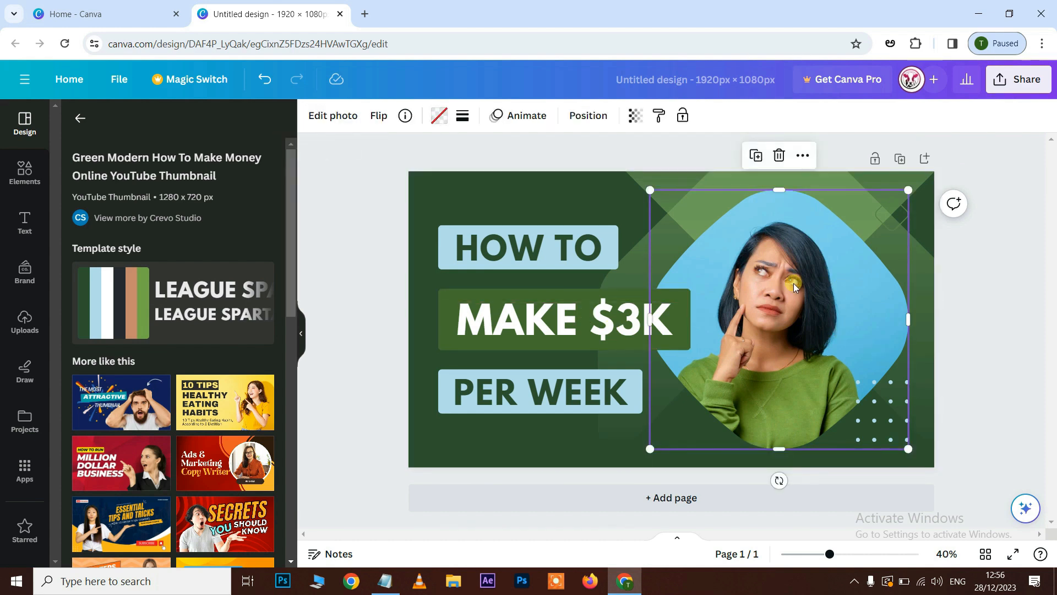
key("Delete")
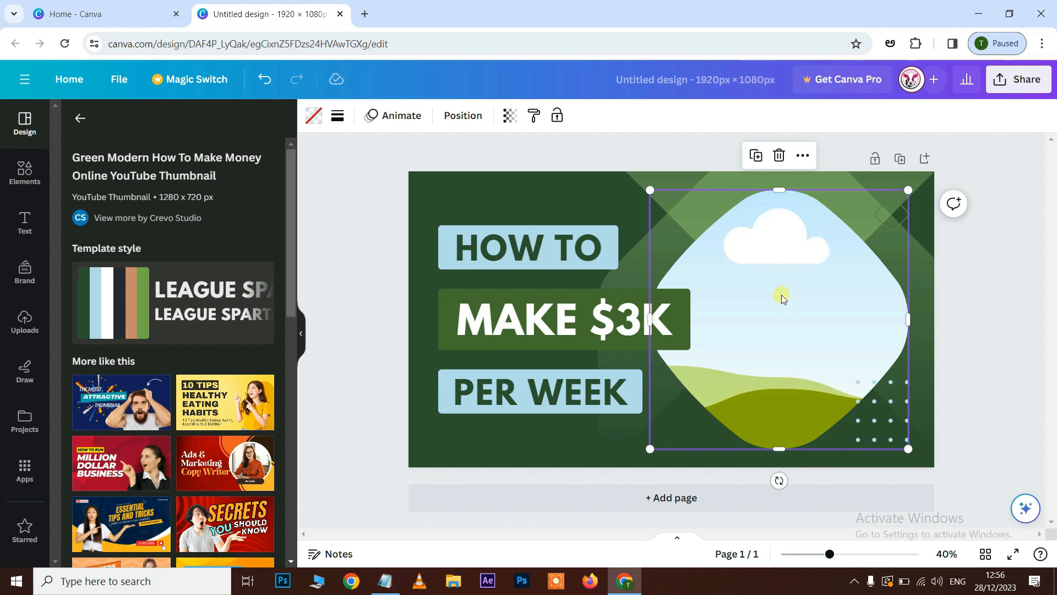
key("Delete")
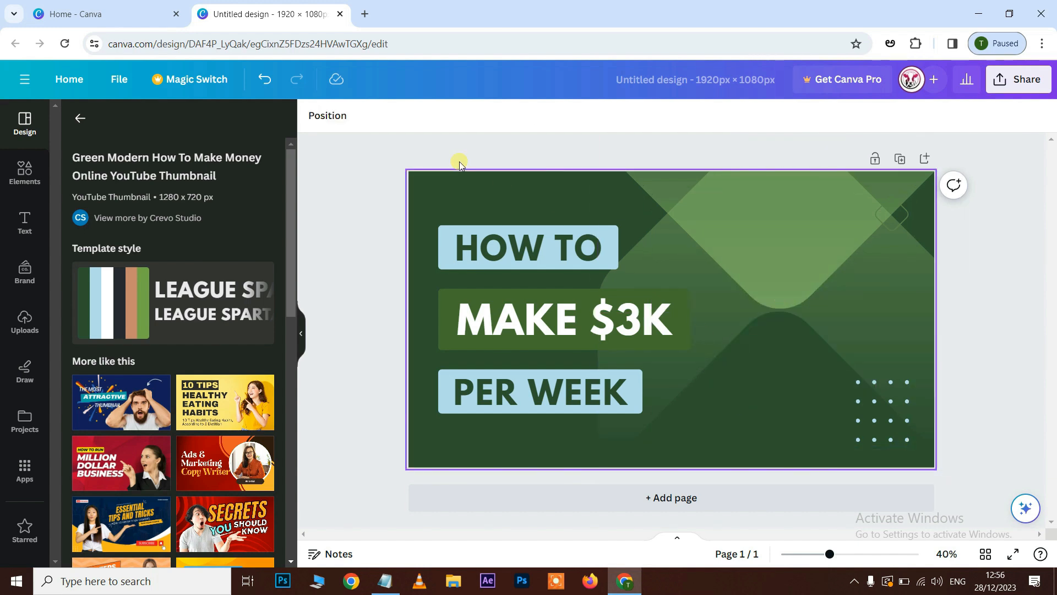
Try black and then the solid dark blue #004AAD as the page background colour.
left_click(450, 199)
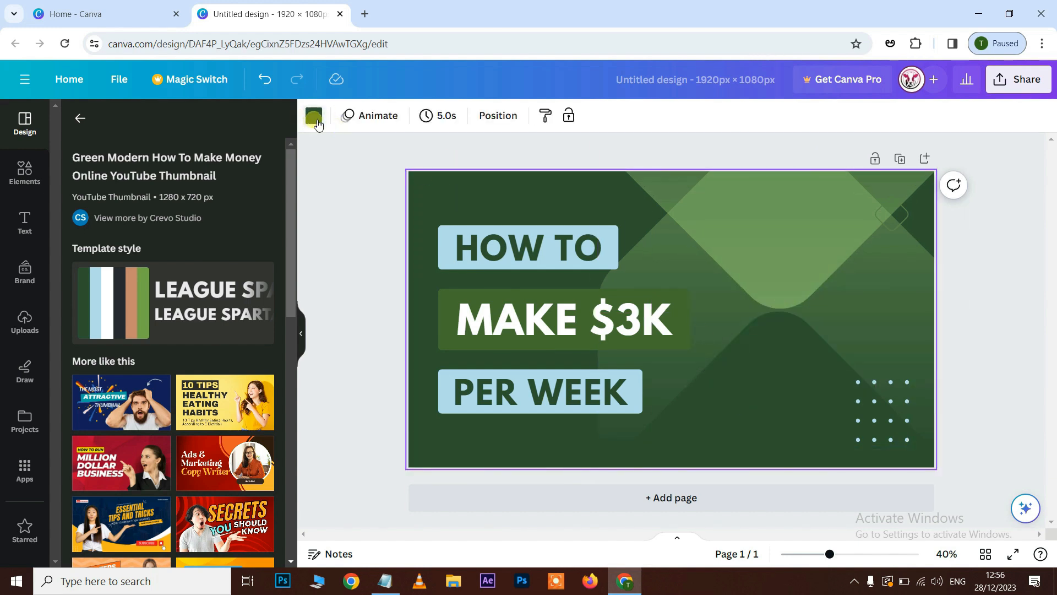
left_click(316, 120)
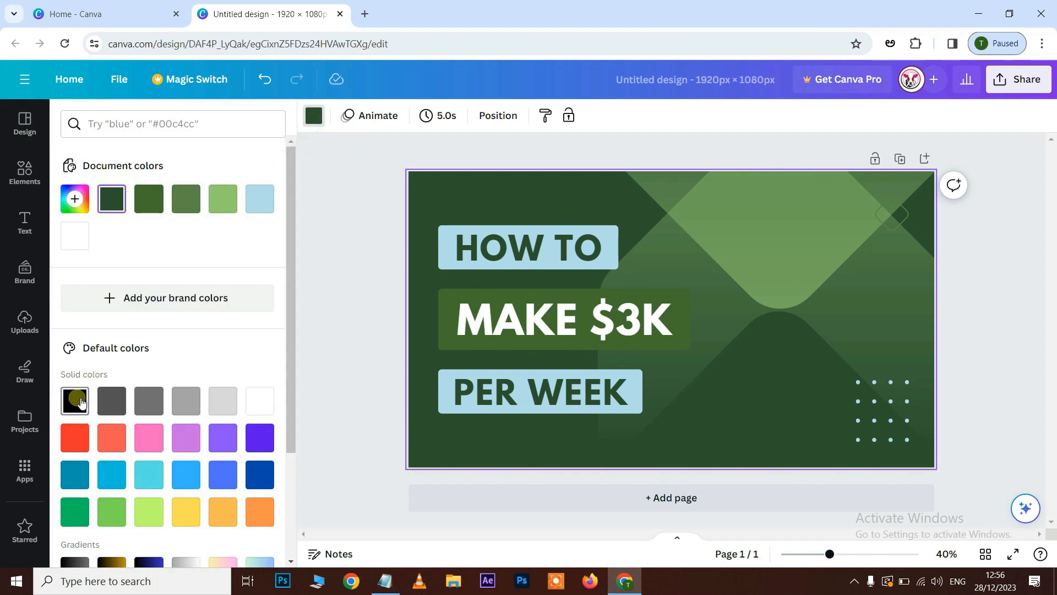
left_click(77, 402)
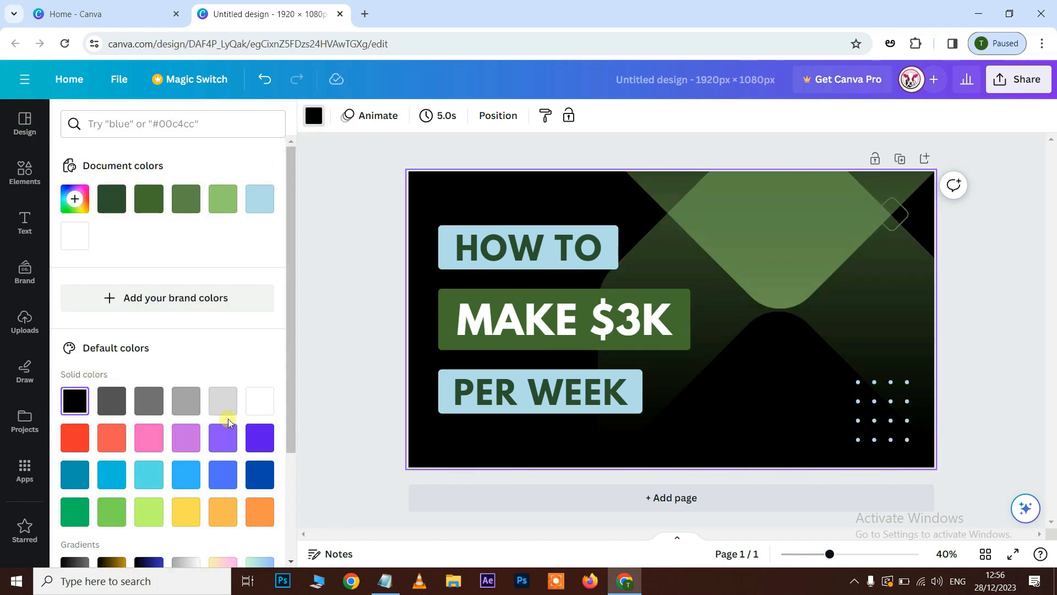
scroll(223, 419, "down", 3)
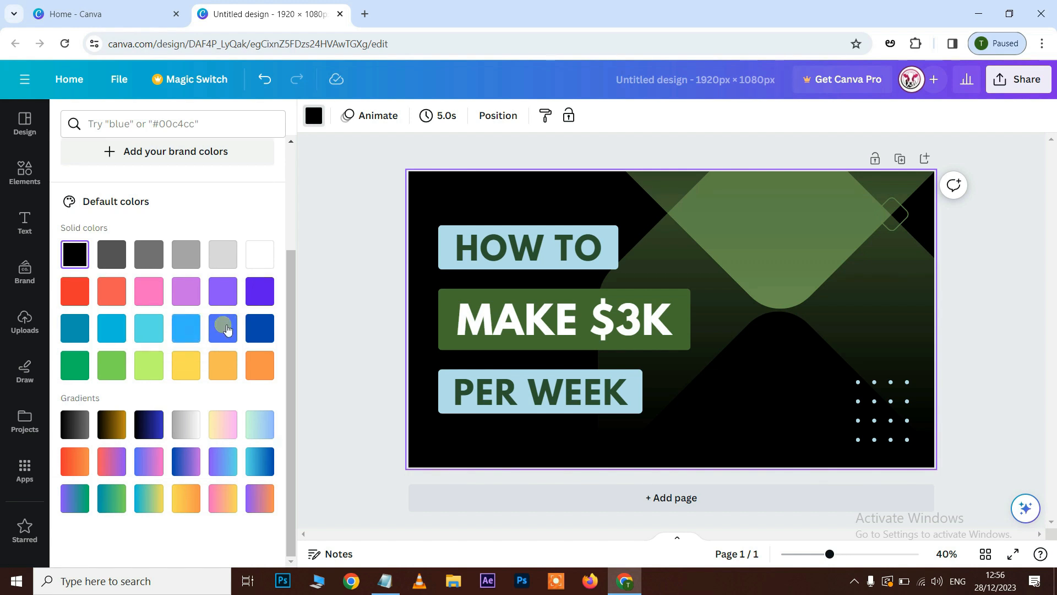
left_click(261, 331)
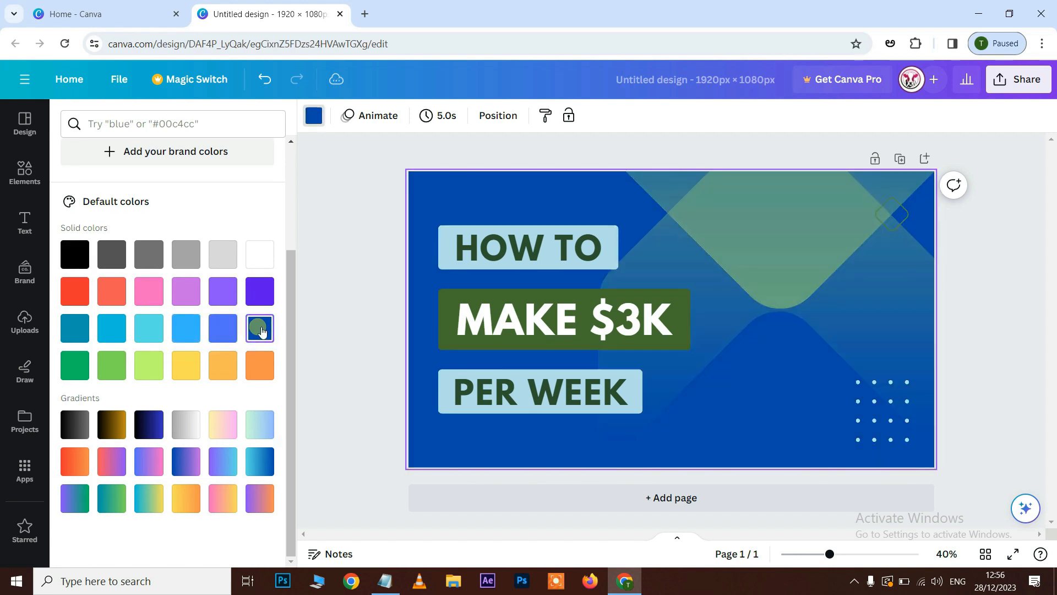
scroll(270, 281, "up", 3)
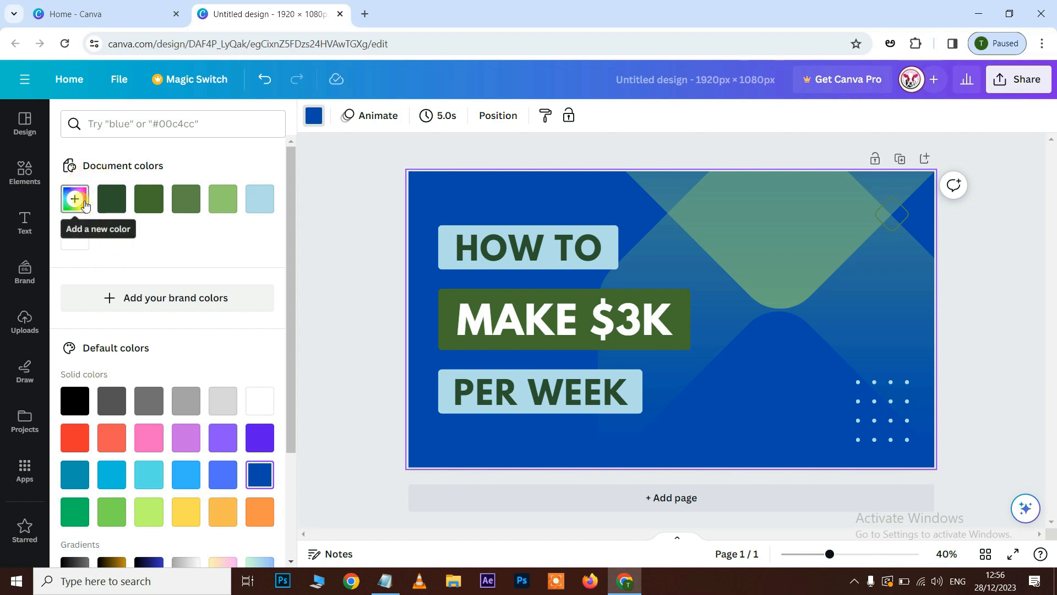
Set the page background to the custom dark navy colour #040649.
left_click(88, 199)
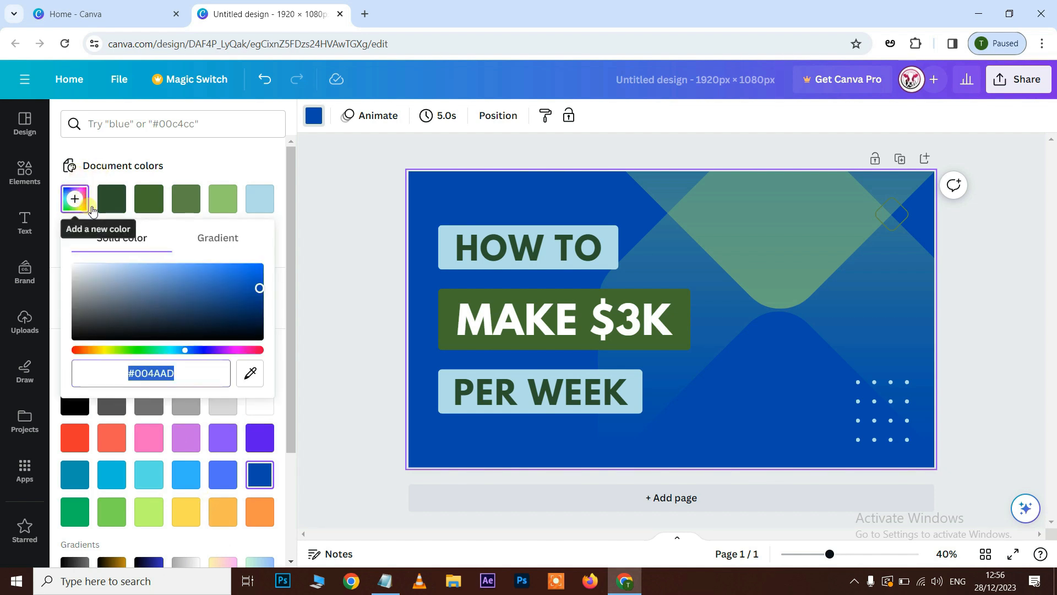
left_click(199, 350)
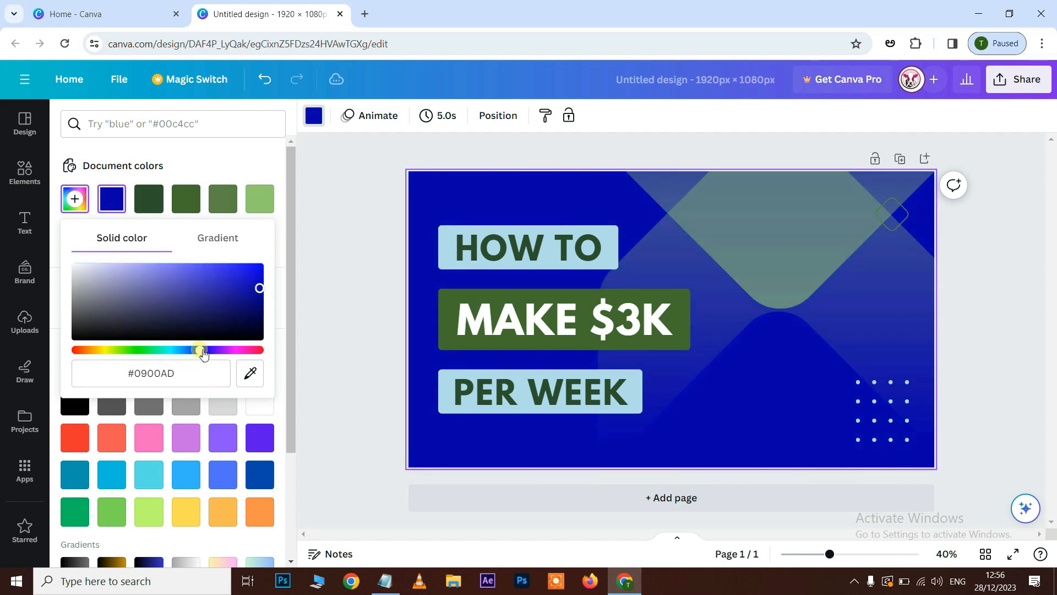
left_click_drag(203, 353, 199, 351)
left_click_drag(258, 288, 253, 315)
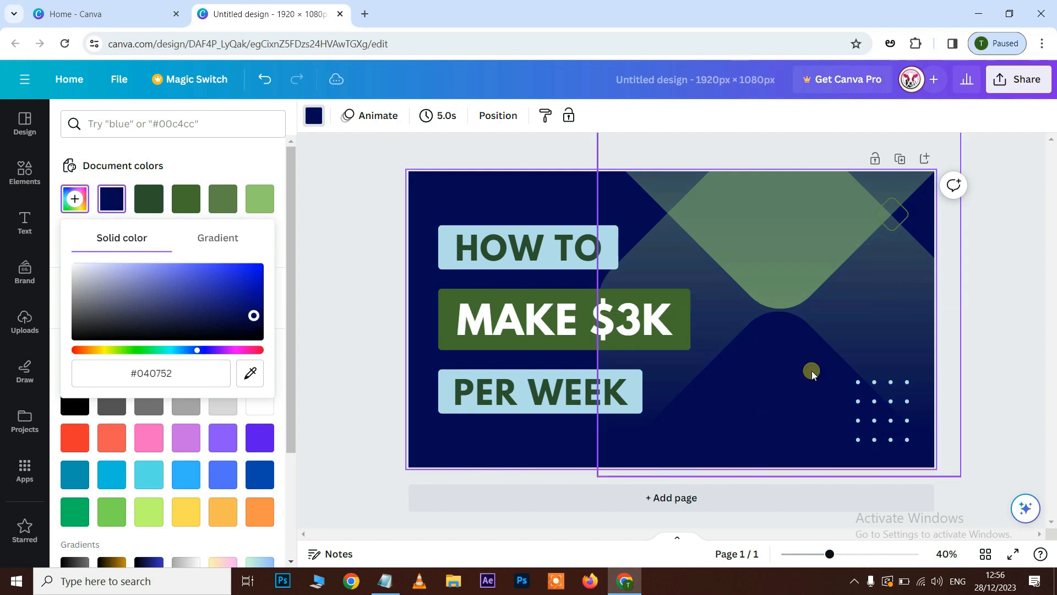
left_click_drag(254, 316, 254, 319)
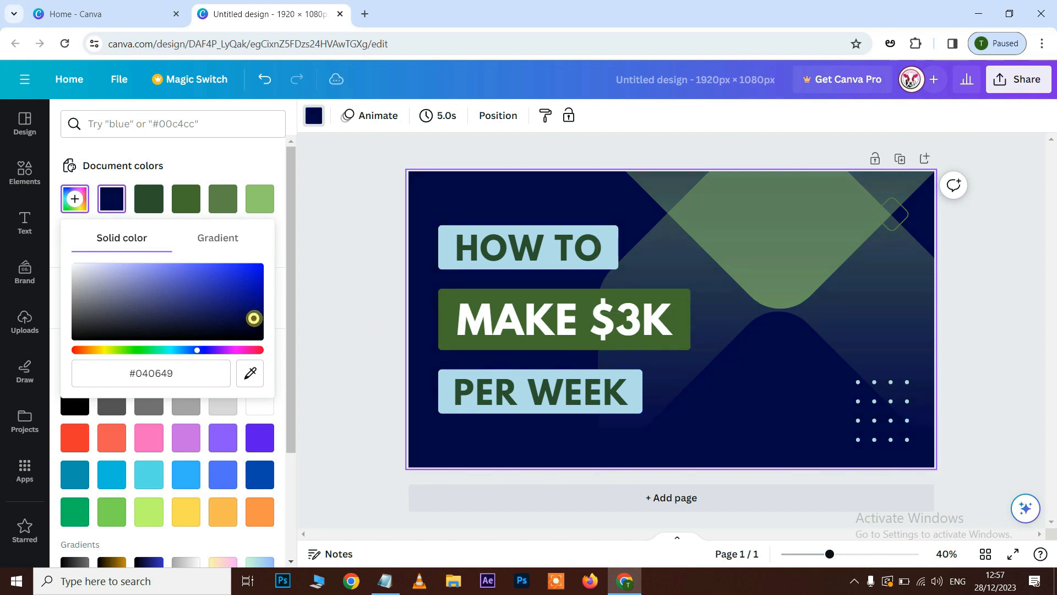
Change the first colour of the upper green gradient shape to the light blue from the document colours.
left_click(807, 231)
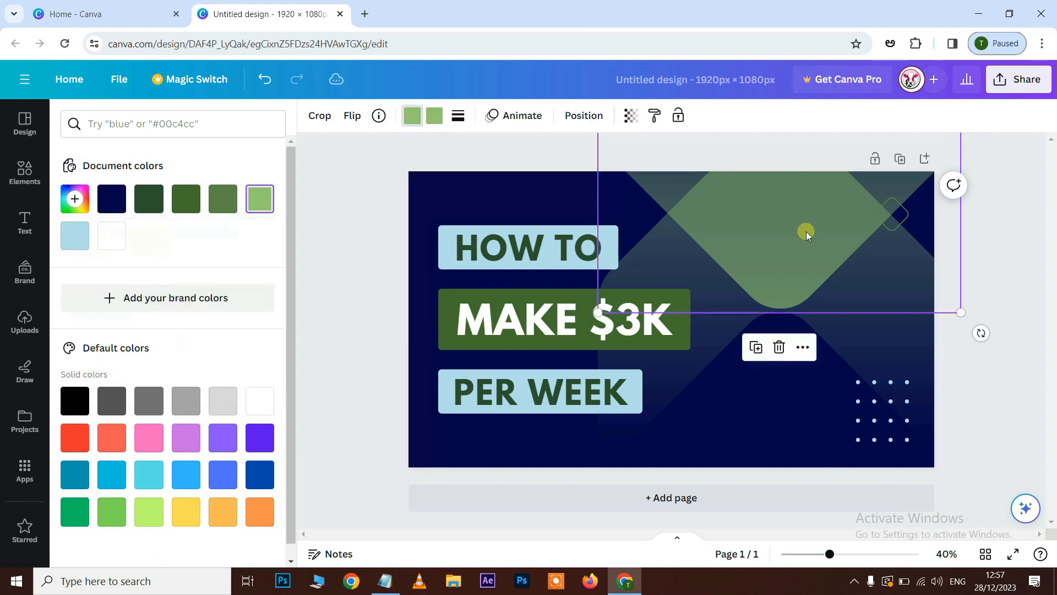
left_click(475, 117)
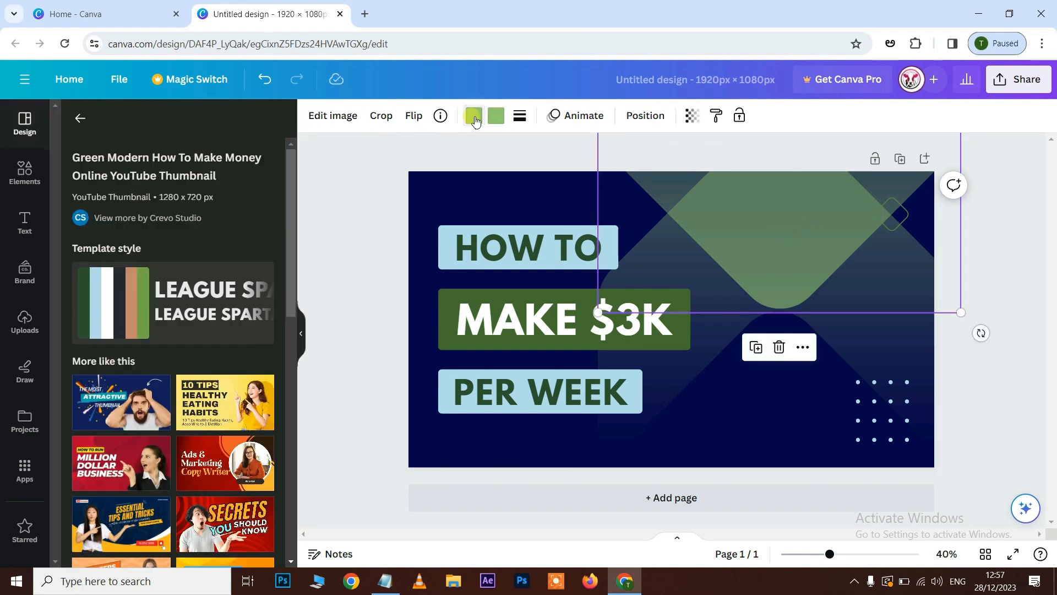
left_click(474, 116)
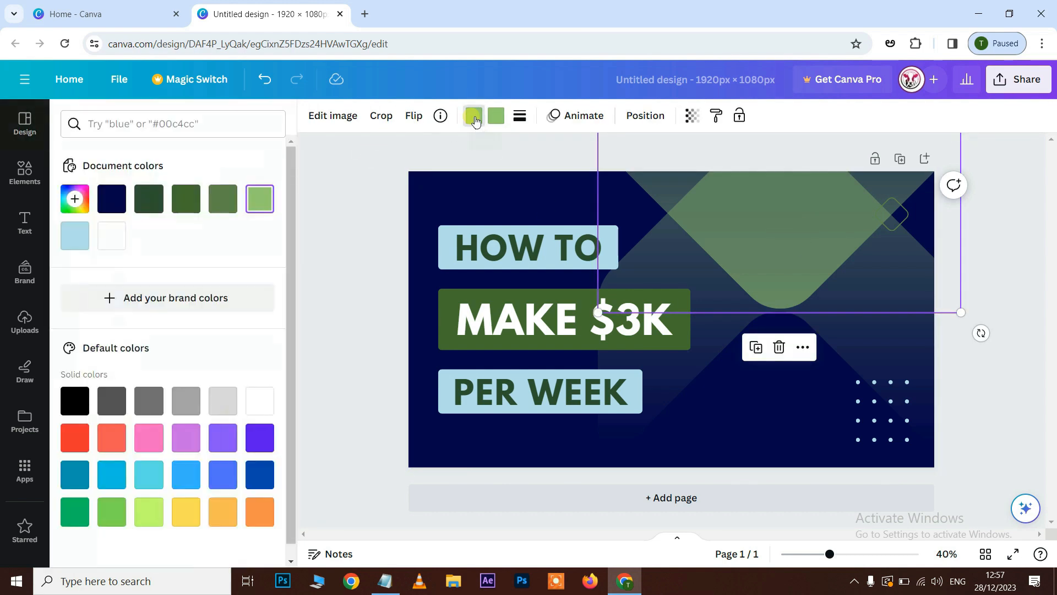
left_click(77, 245)
Fill the boxes behind "HOW TO" and "MAKE $3K" with white.
left_click(440, 268)
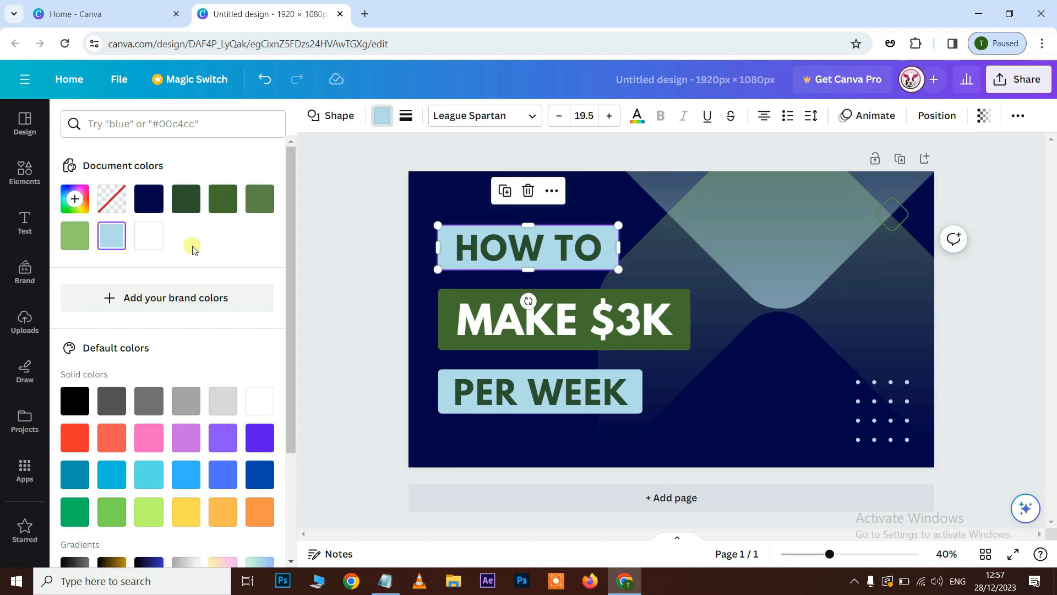
left_click(148, 236)
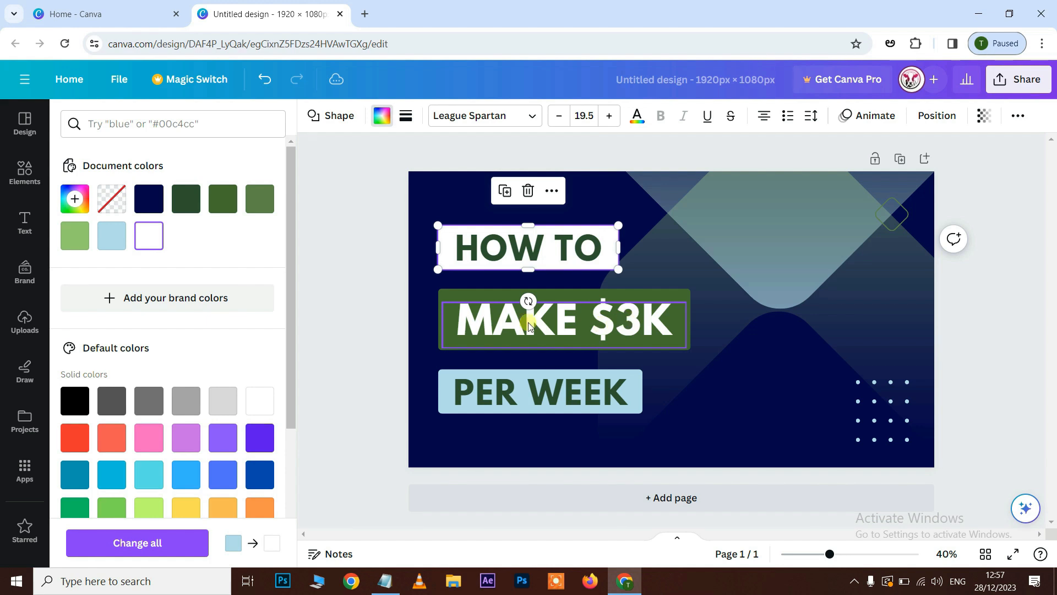
left_click(440, 293)
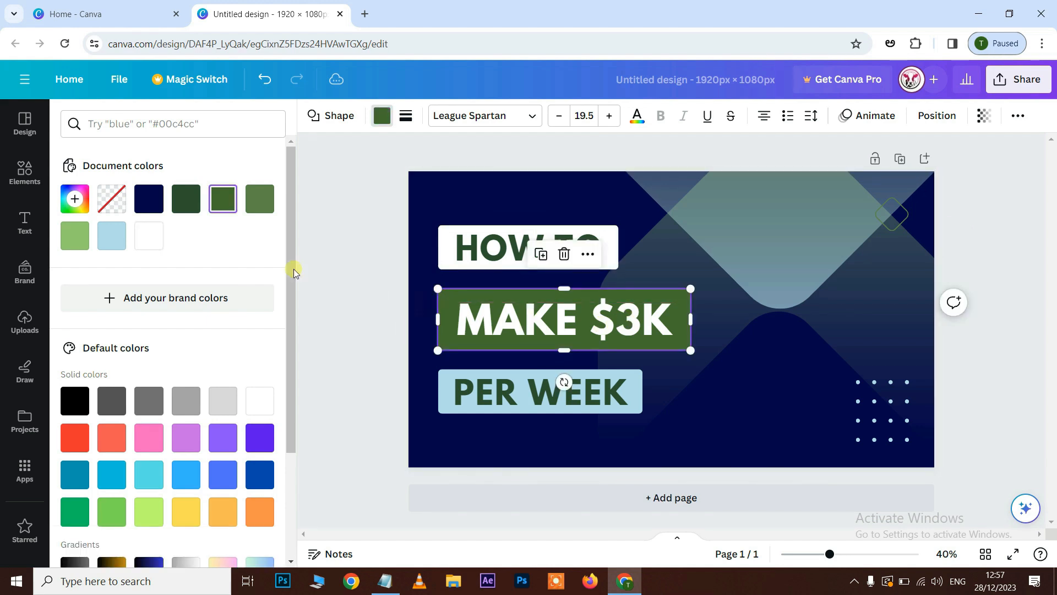
left_click(149, 236)
Move the "MAKE $3K" text off its box to the design's lower-right area and fill the "PER WEEK" box with white.
left_click_drag(630, 325, 872, 422)
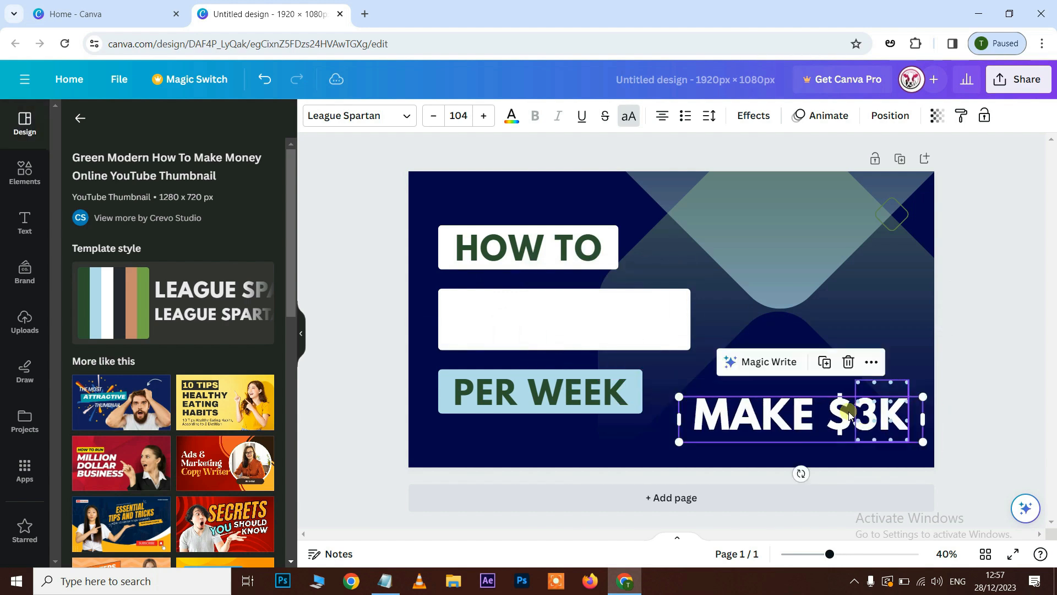
left_click(642, 380)
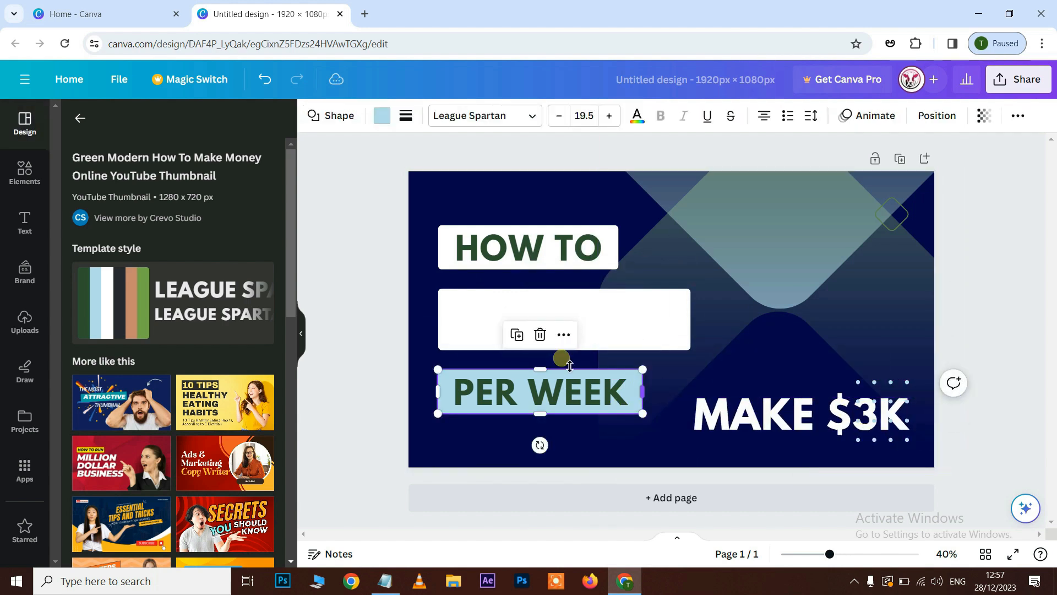
left_click(382, 116)
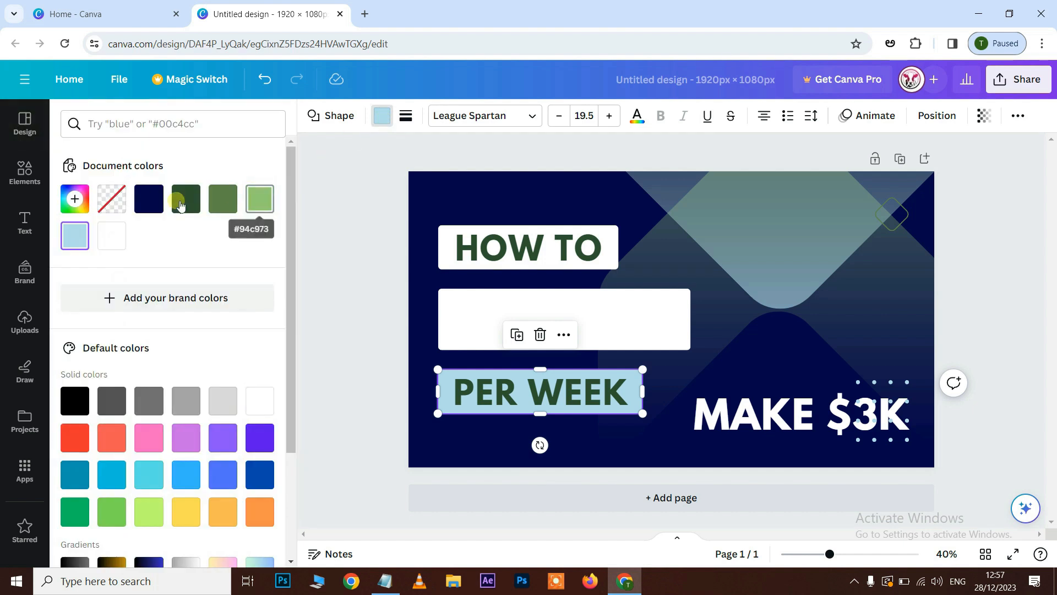
left_click(111, 236)
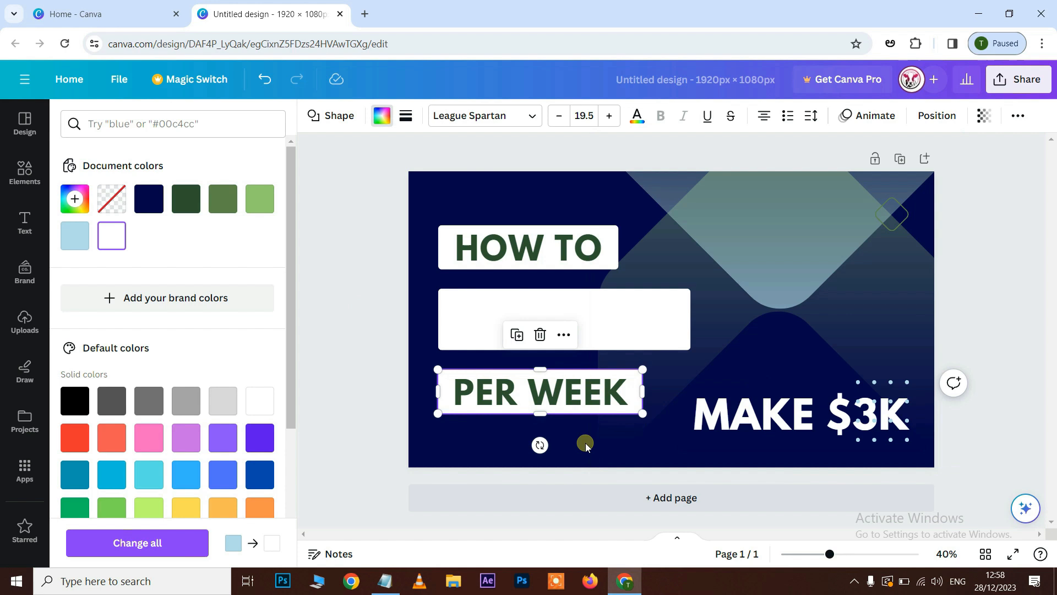
Colour the "MAKE $3K" text black and move it back onto the empty middle white box.
left_click(772, 408)
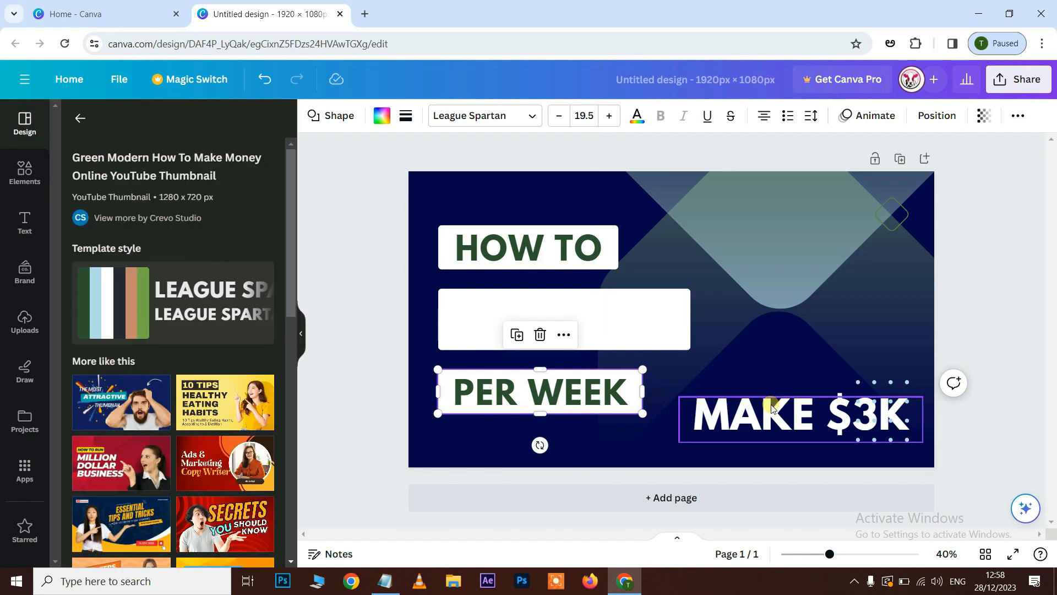
left_click(771, 414)
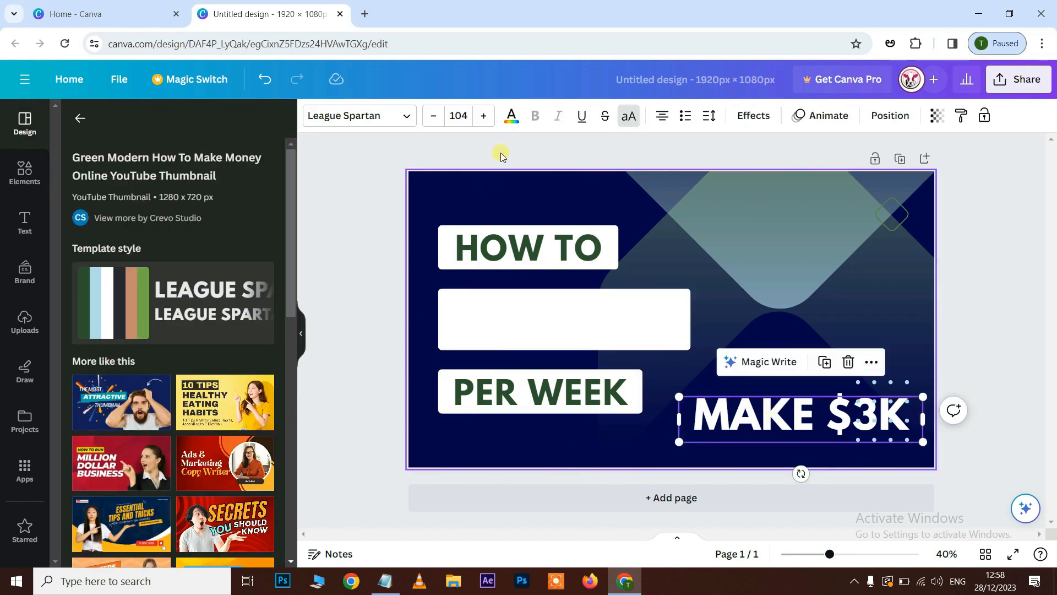
left_click(513, 127)
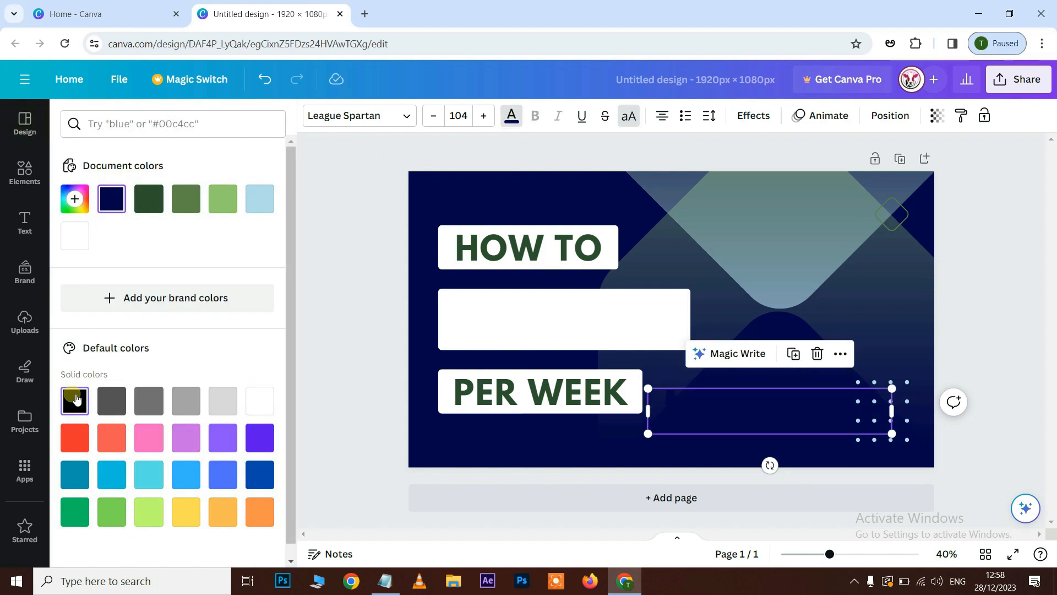
left_click(74, 401)
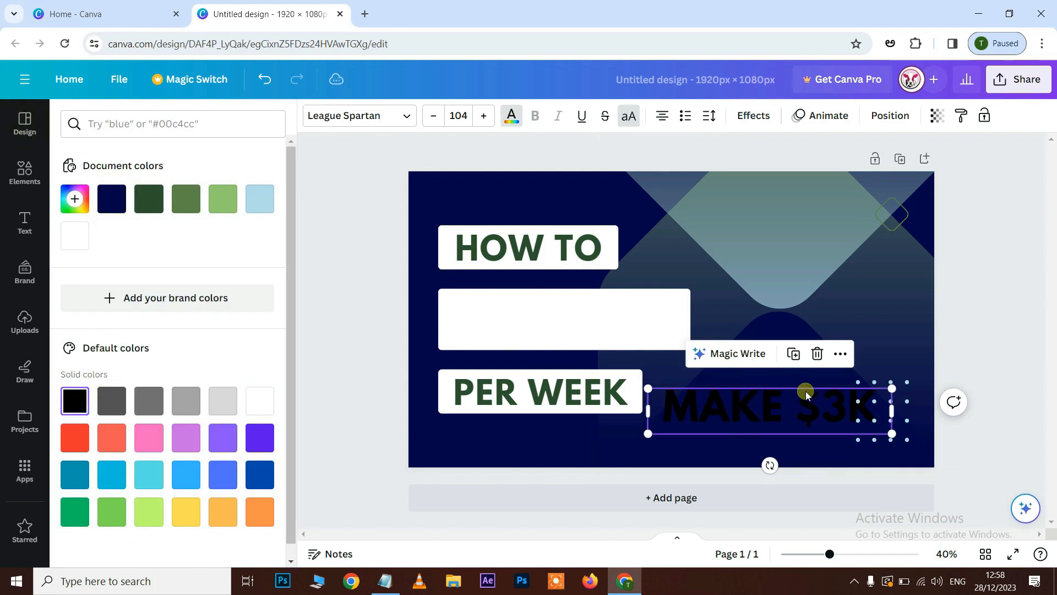
left_click_drag(741, 391, 602, 331)
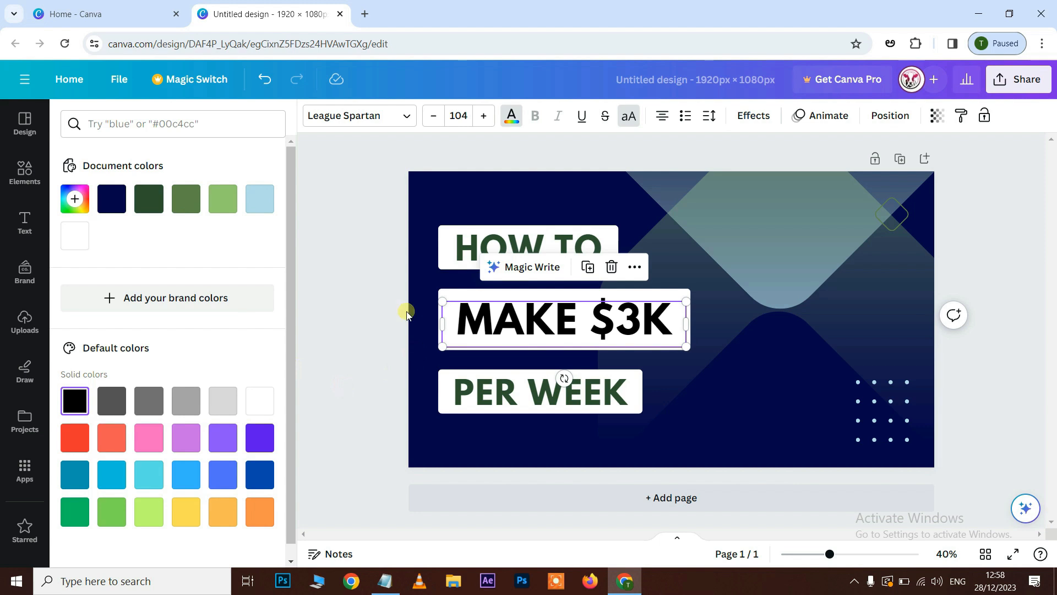
Set the "MAKE $3K" text to the custom dark purple-blue colour #1B0E47.
left_click(74, 198)
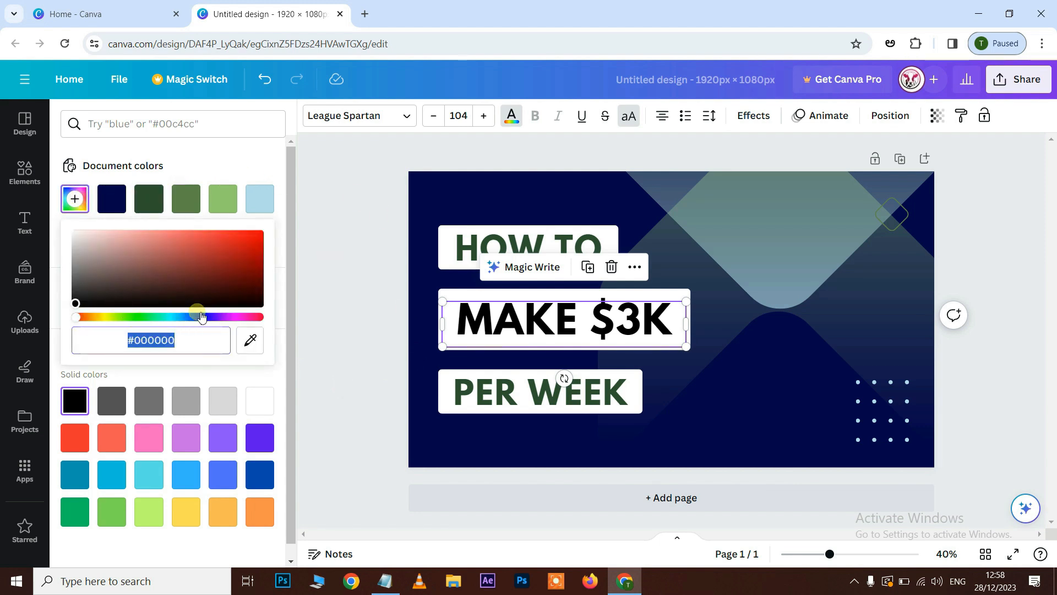
left_click_drag(202, 316, 209, 317)
left_click(224, 286)
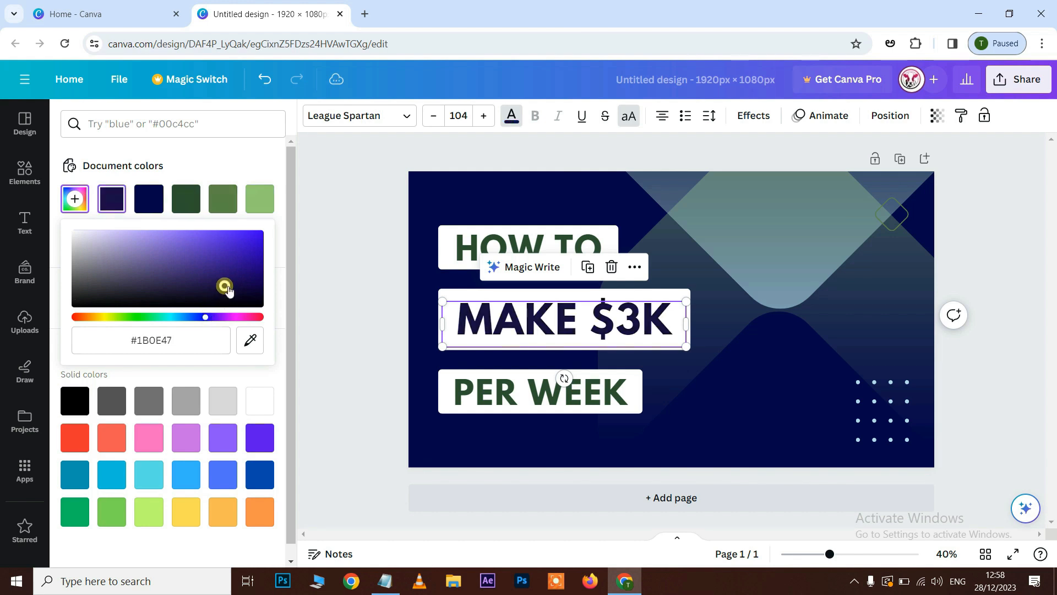
Upload the photo IMG_20231207_100553932 from the Downloads folder and place it over the right part of the design.
left_click(350, 276)
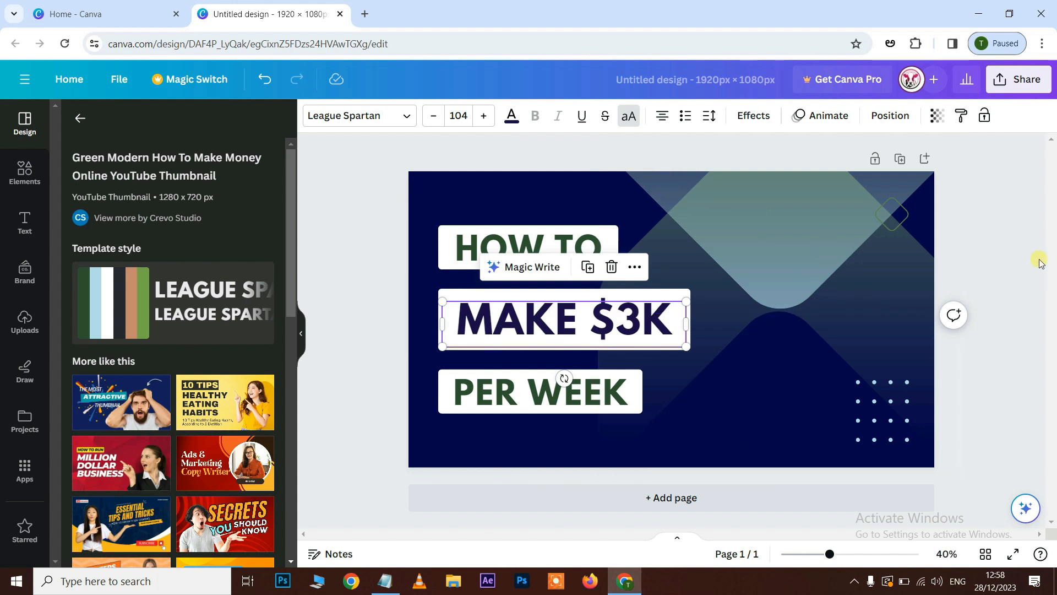
left_click(1017, 259)
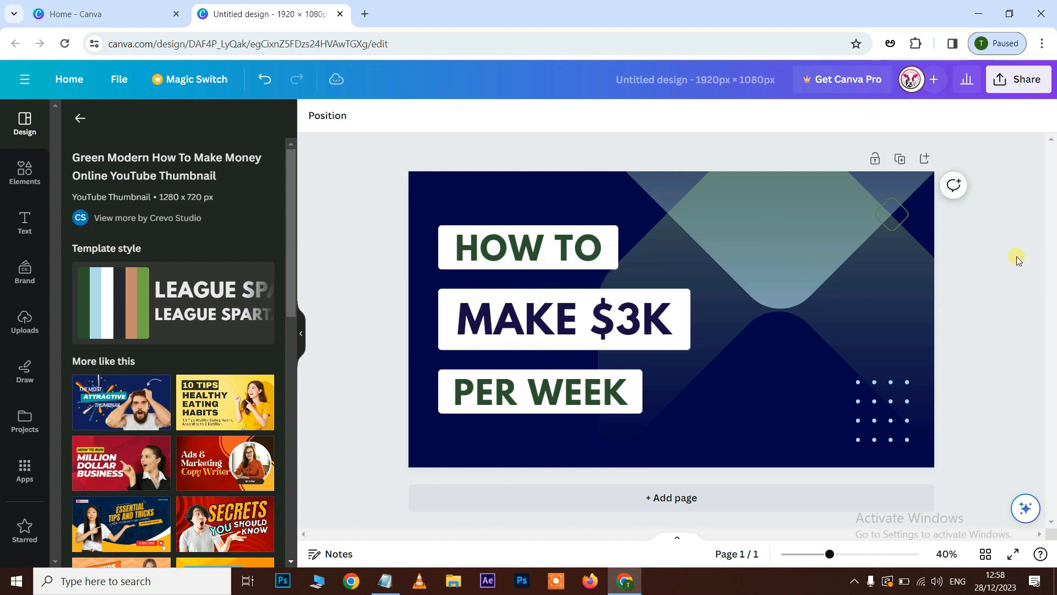
left_click(24, 322)
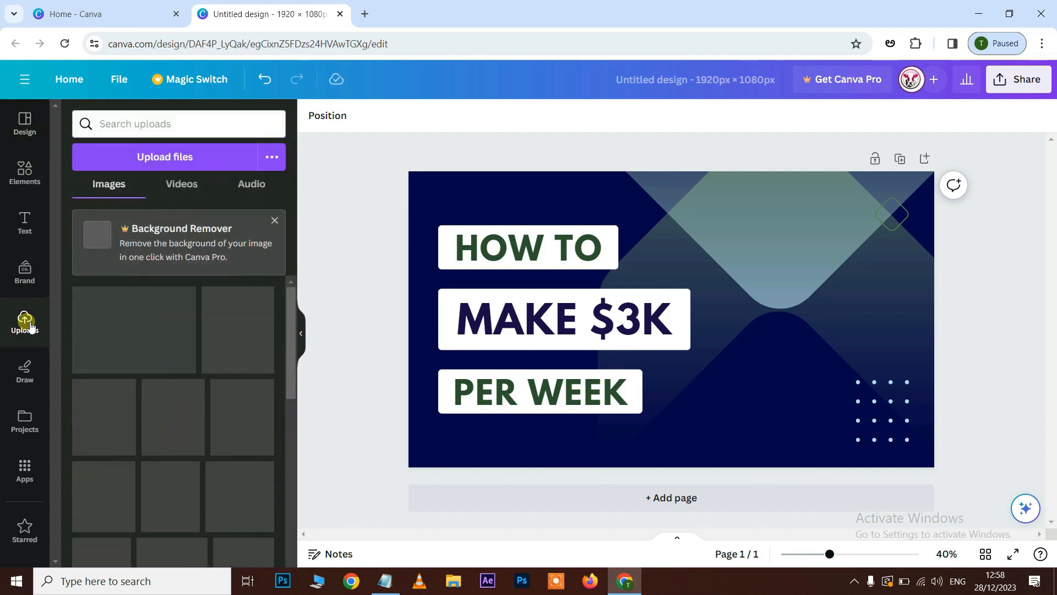
left_click(172, 163)
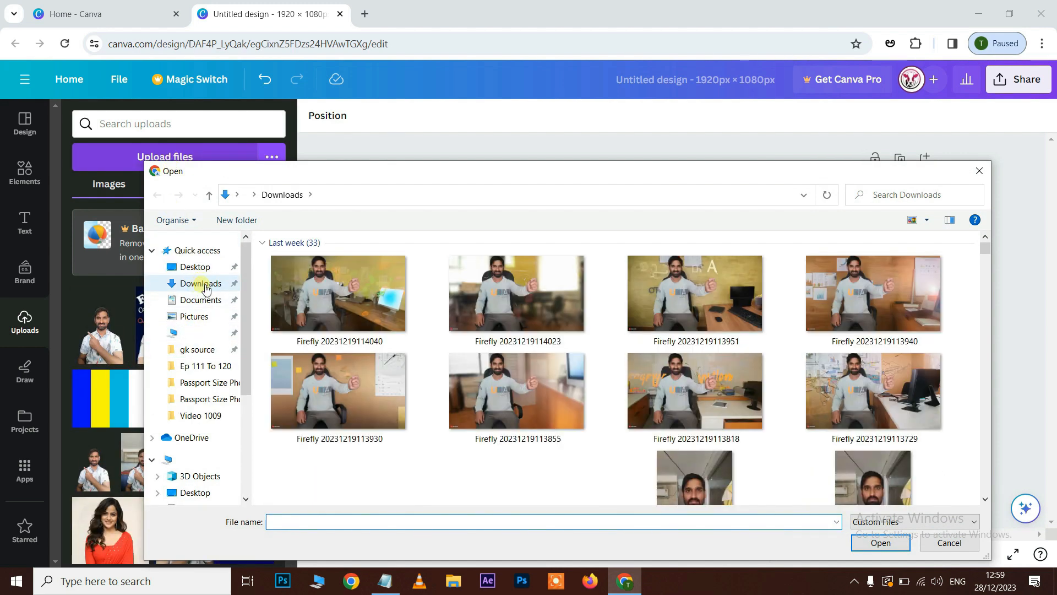
left_click(201, 284)
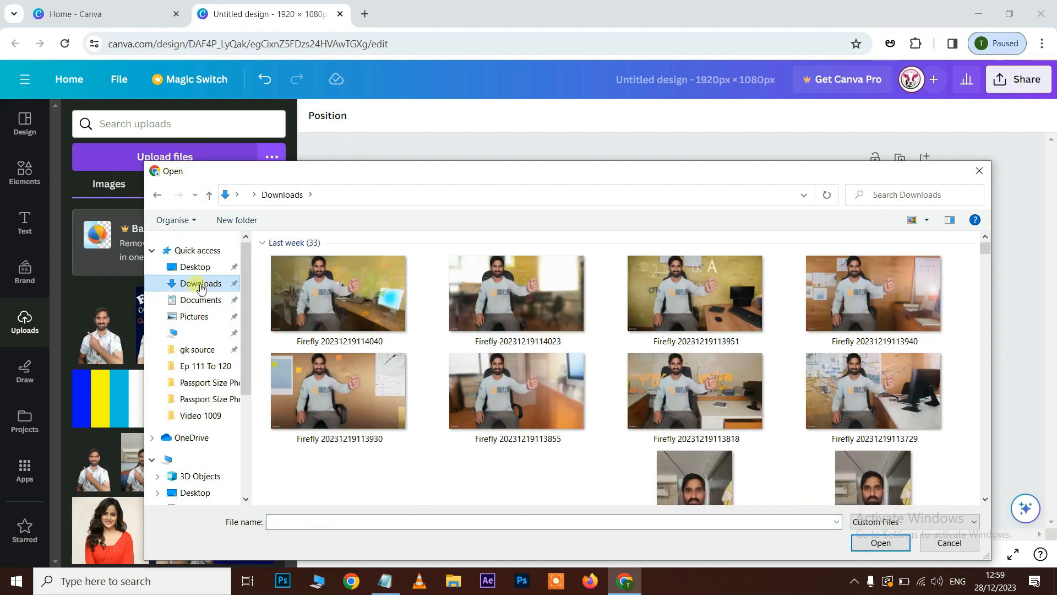
scroll(676, 365, "down", 5)
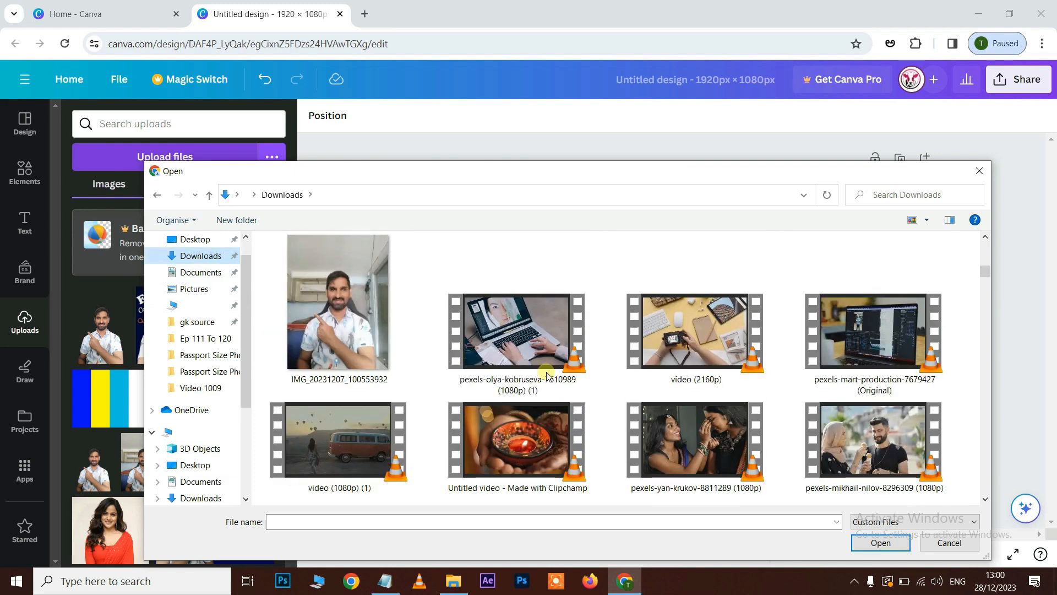
left_click(328, 313)
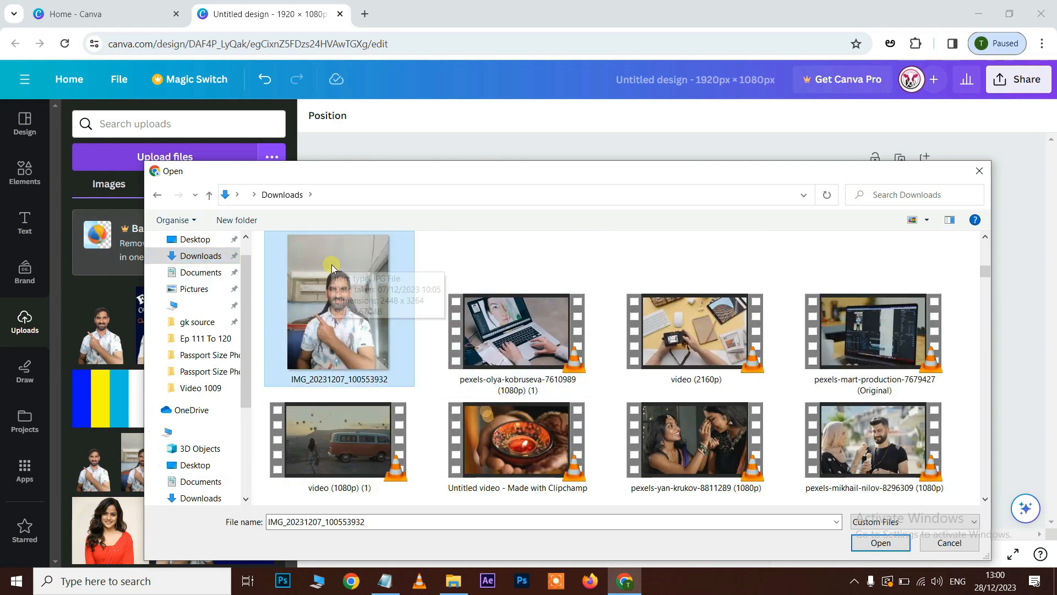
left_click(880, 544)
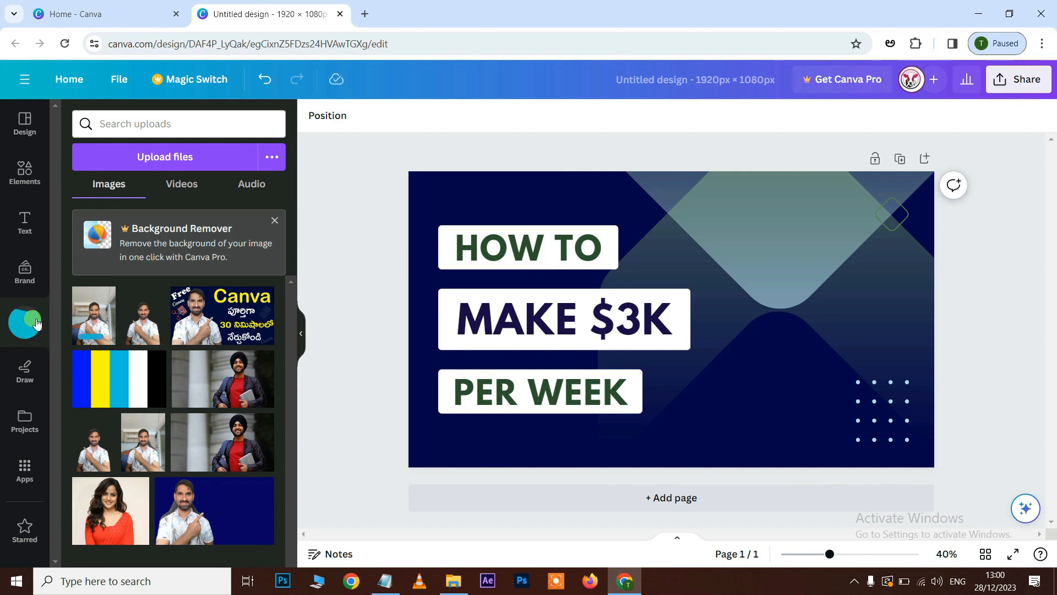
left_click_drag(105, 327, 758, 214)
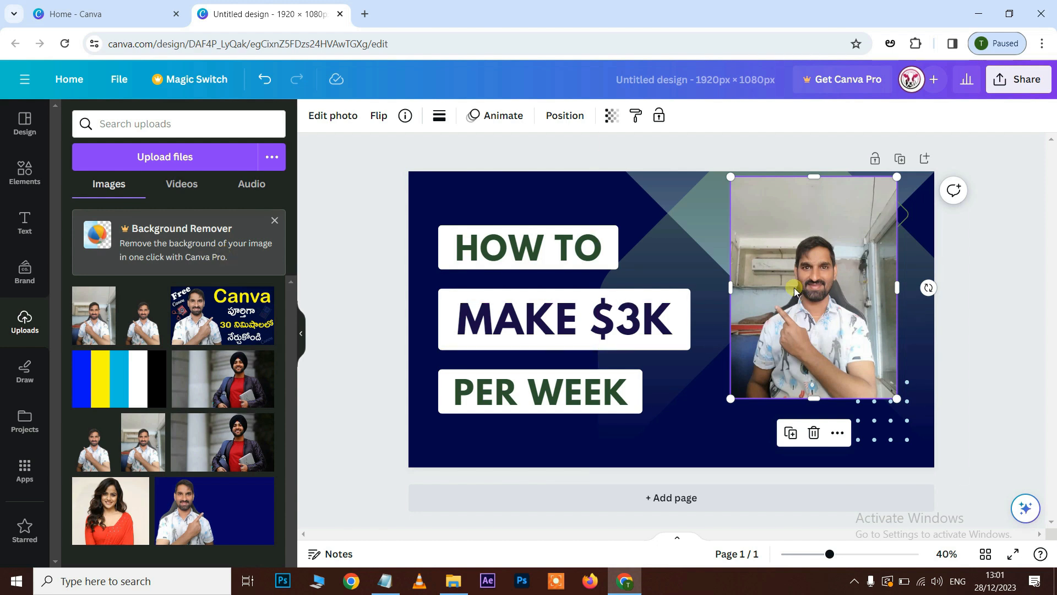
Switch to the clipdrop.co website in a new browser tab and open its Remove background tool.
key("ctrl+t")
left_click(365, 47)
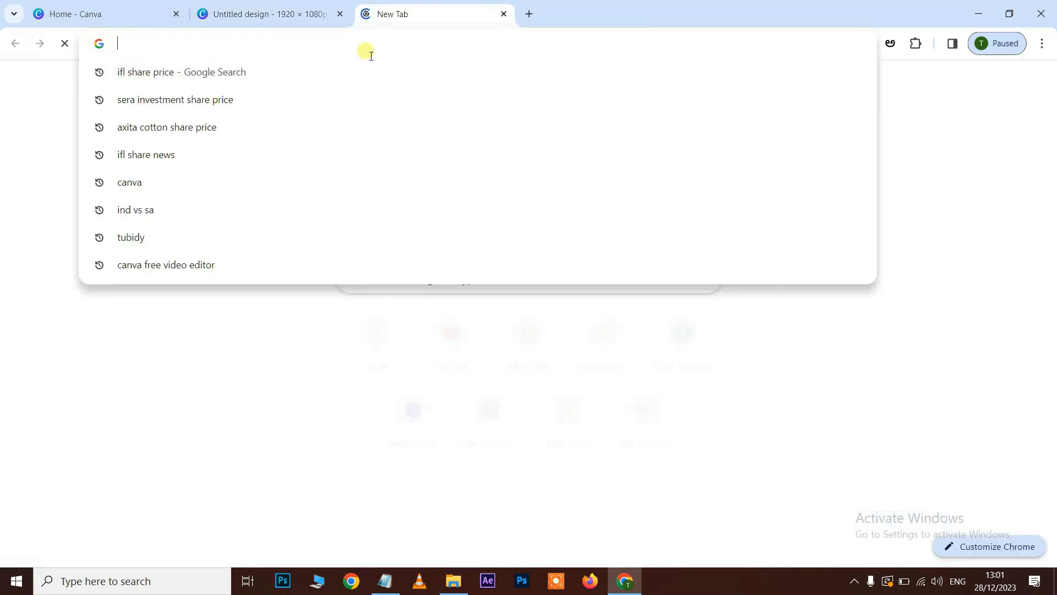
type("clipdrop")
key("BackSpace")
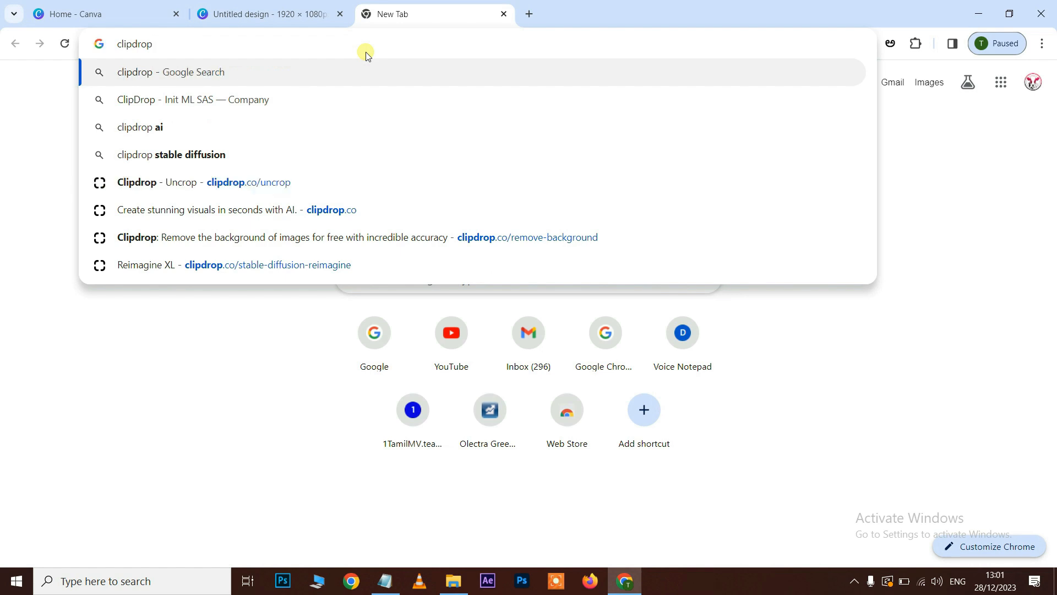
type(".co")
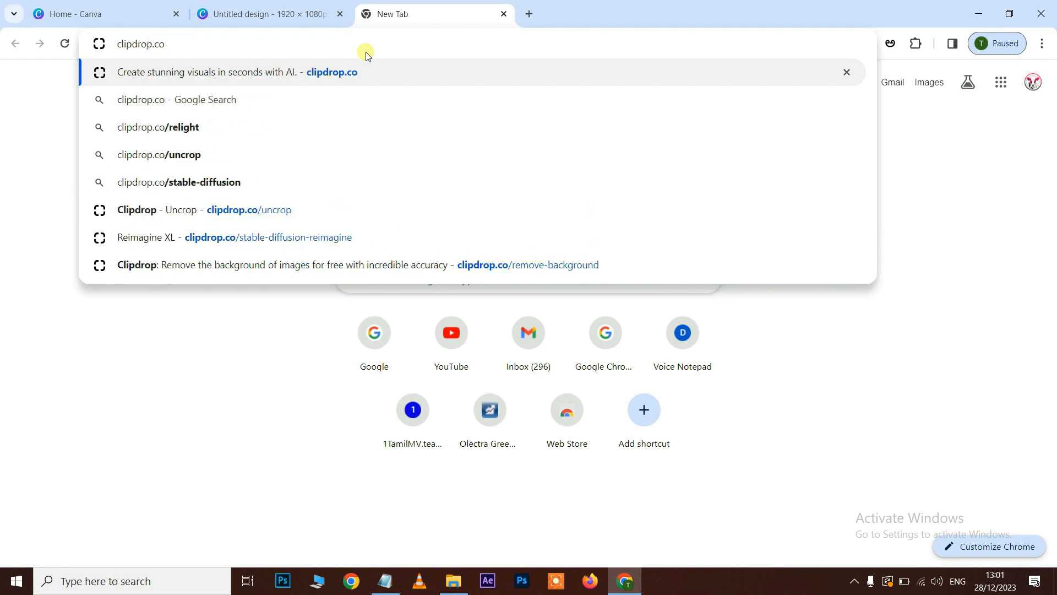
key("Return")
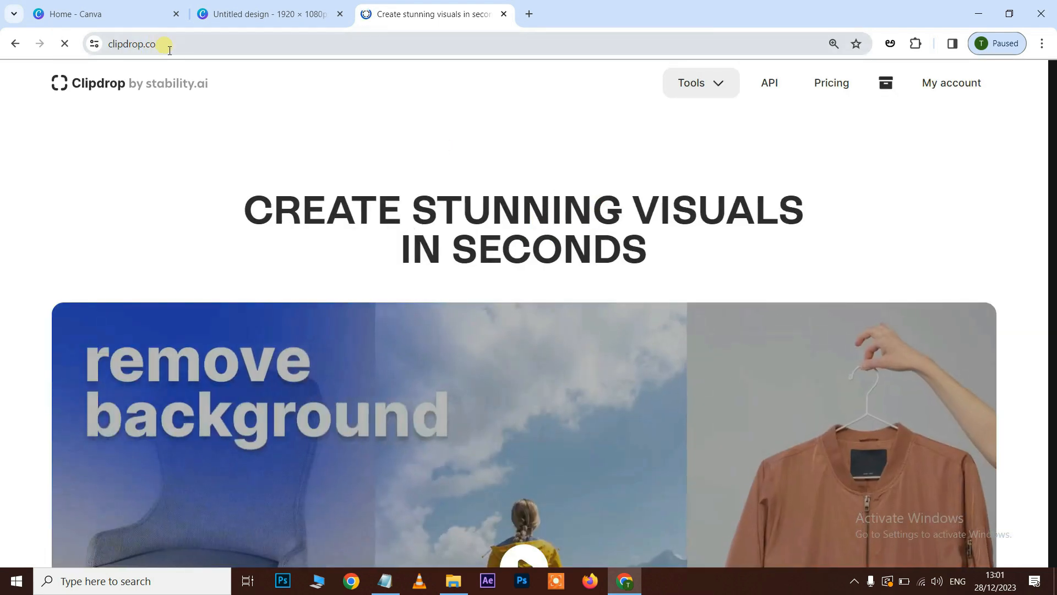
left_click(109, 50)
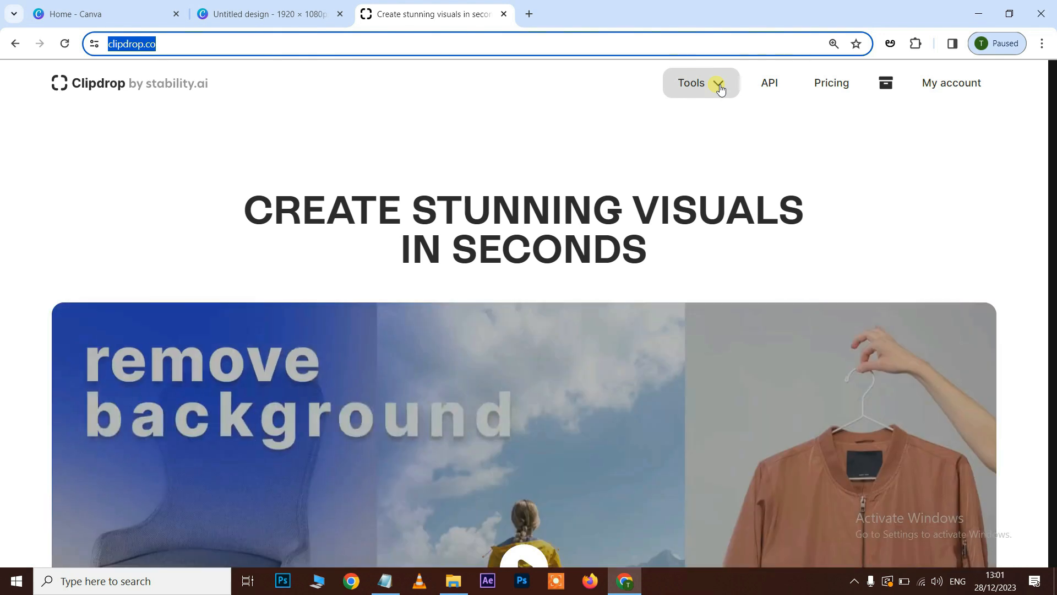
left_click(718, 84)
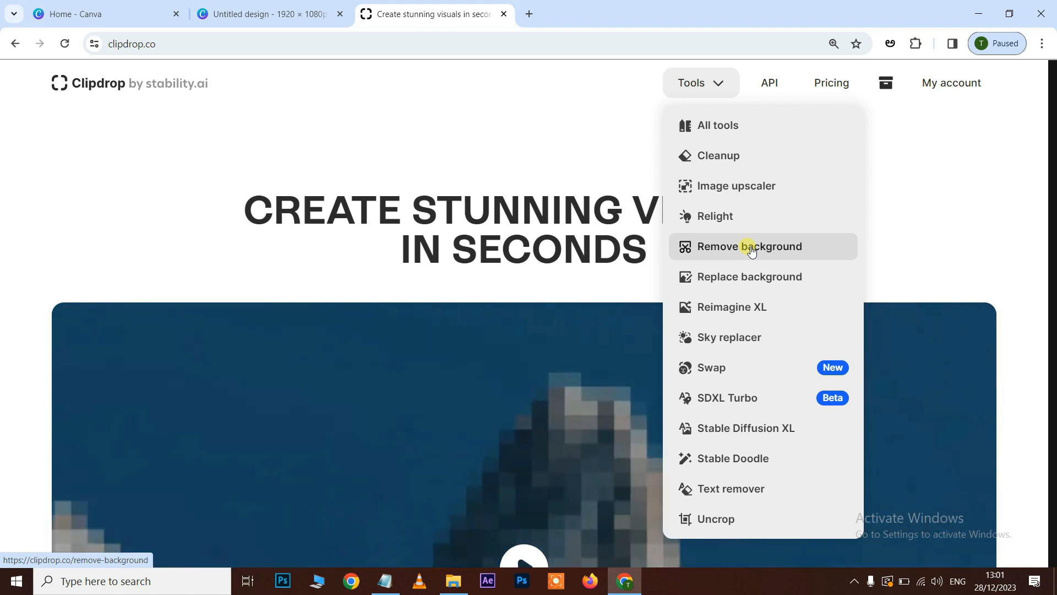
left_click(752, 249)
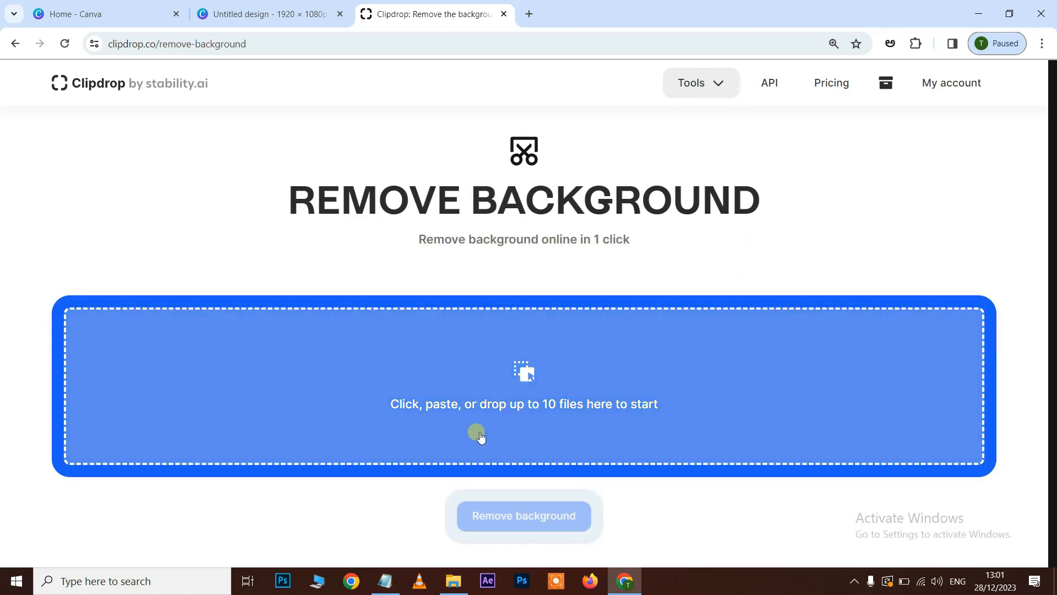
Remove the background of the photo IMG_20231207_100553932 using the downscaled 768 × 1024 version, then download the cut-out and show it in its folder.
left_click(555, 405)
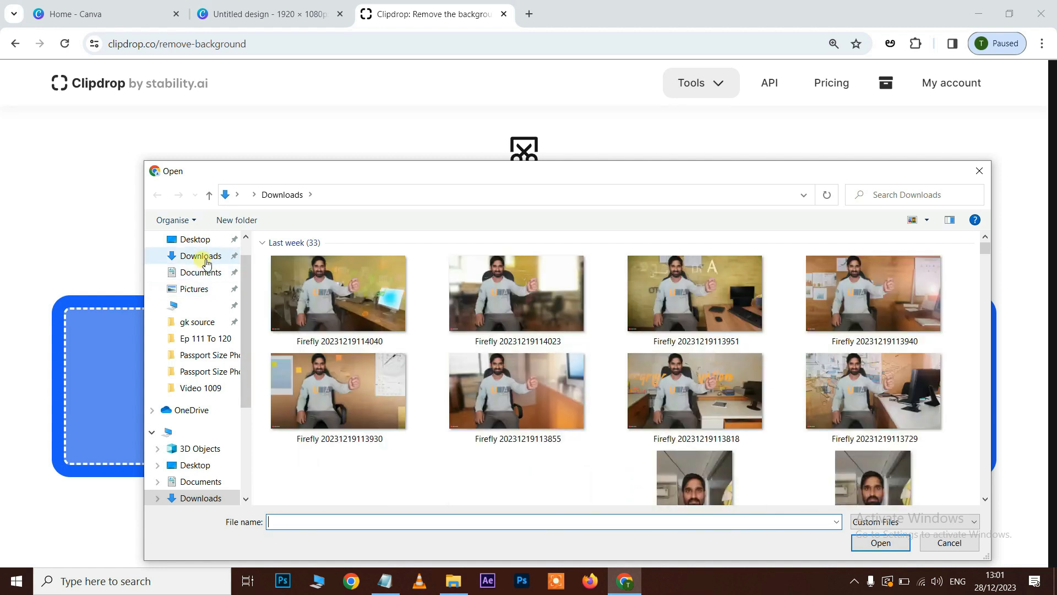
left_click(559, 302)
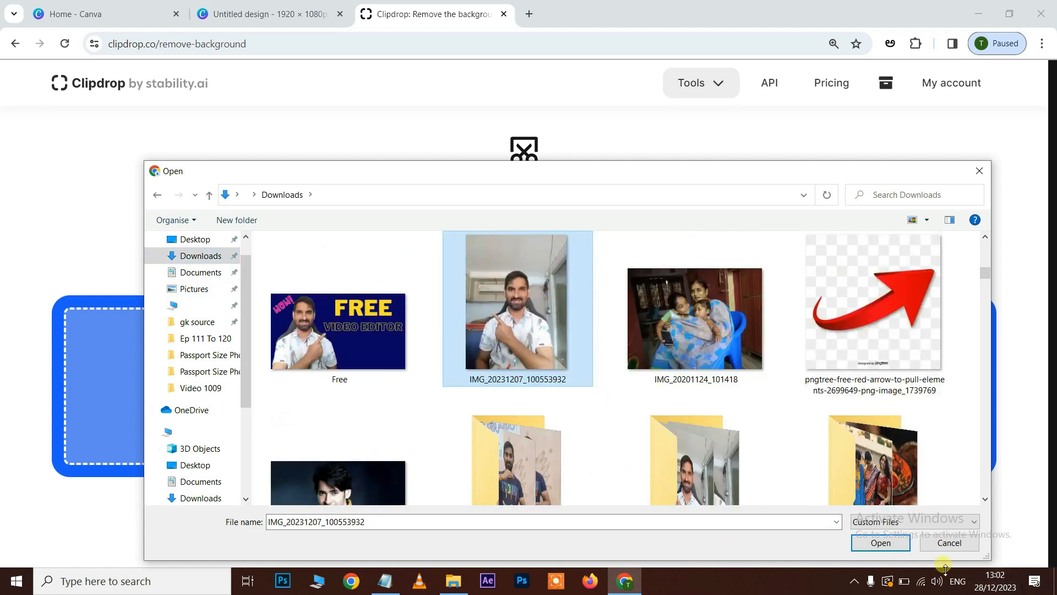
left_click(881, 543)
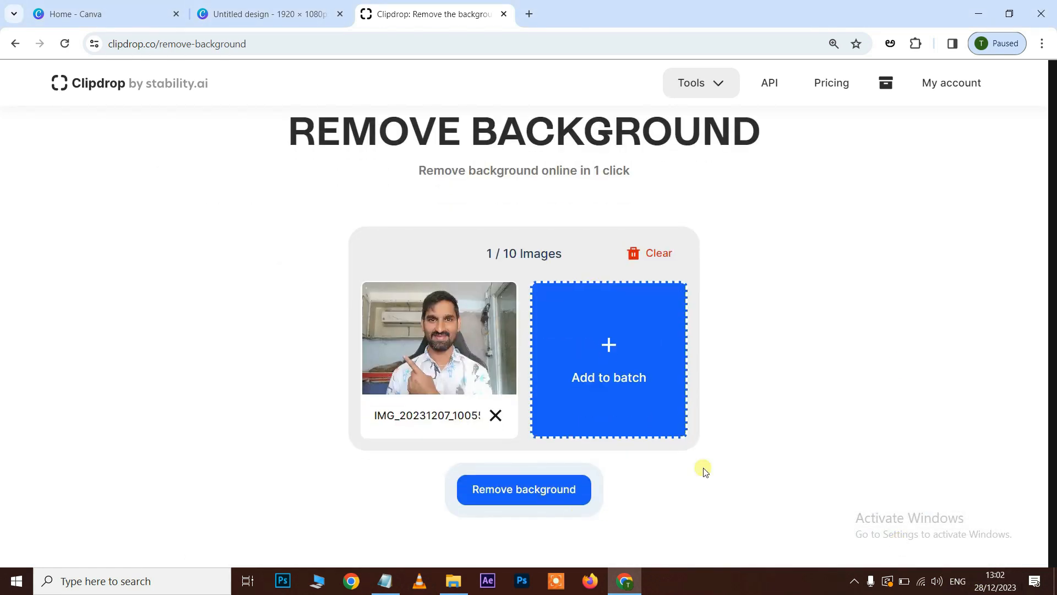
left_click(551, 494)
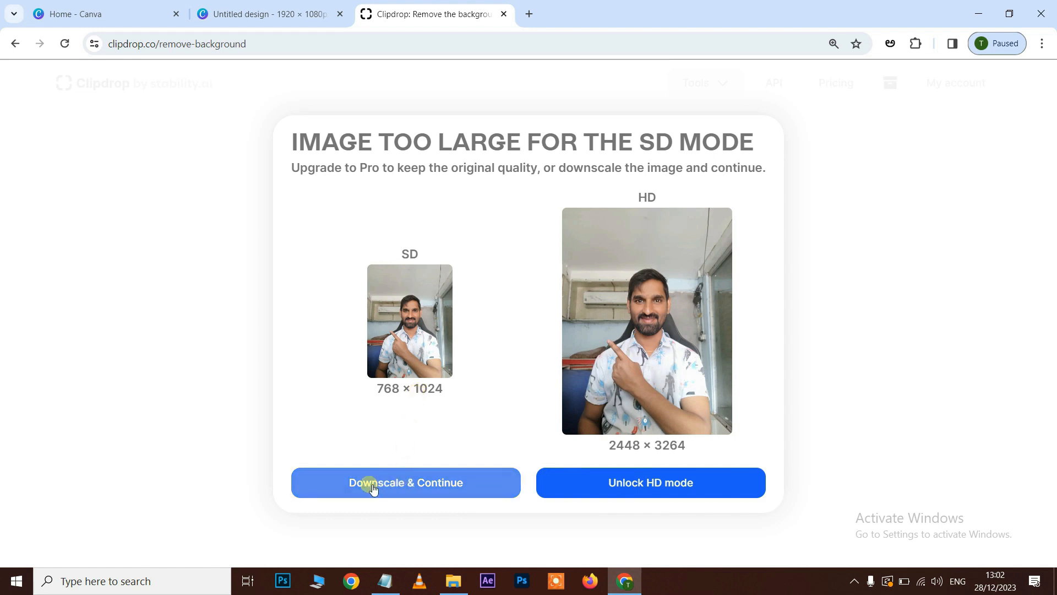
left_click(426, 487)
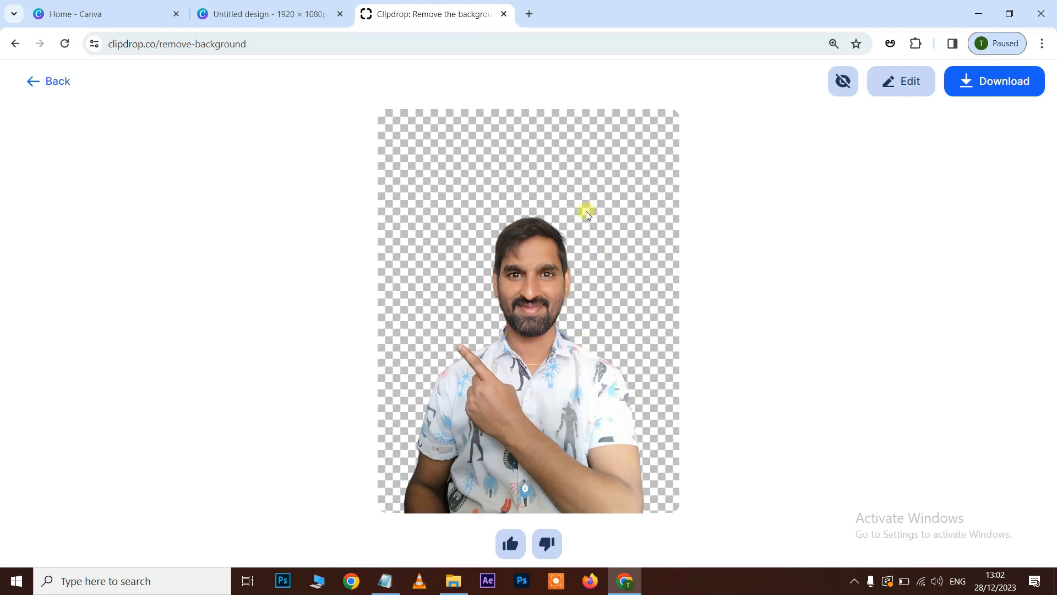
left_click(1001, 89)
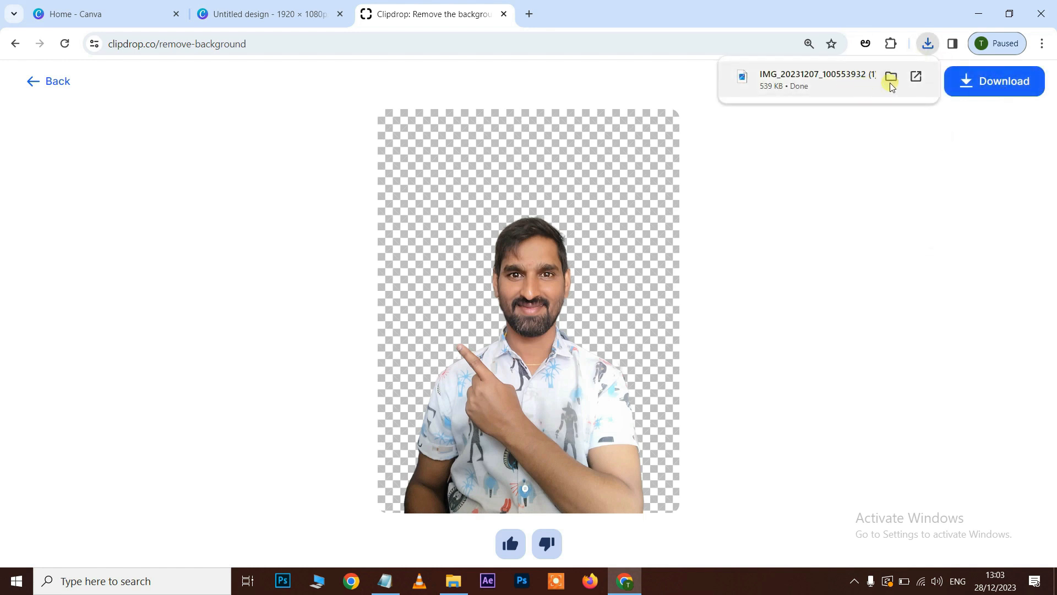
left_click(891, 78)
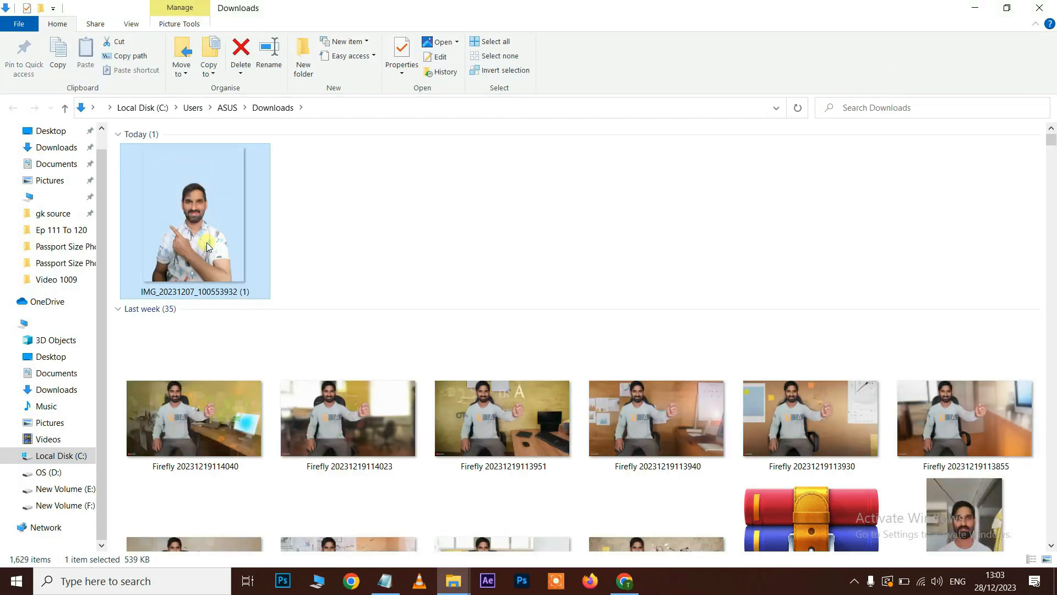
Return to the Canva design, upload the downloaded background-free photo and place it in the design's lower-right corner.
left_click(624, 581)
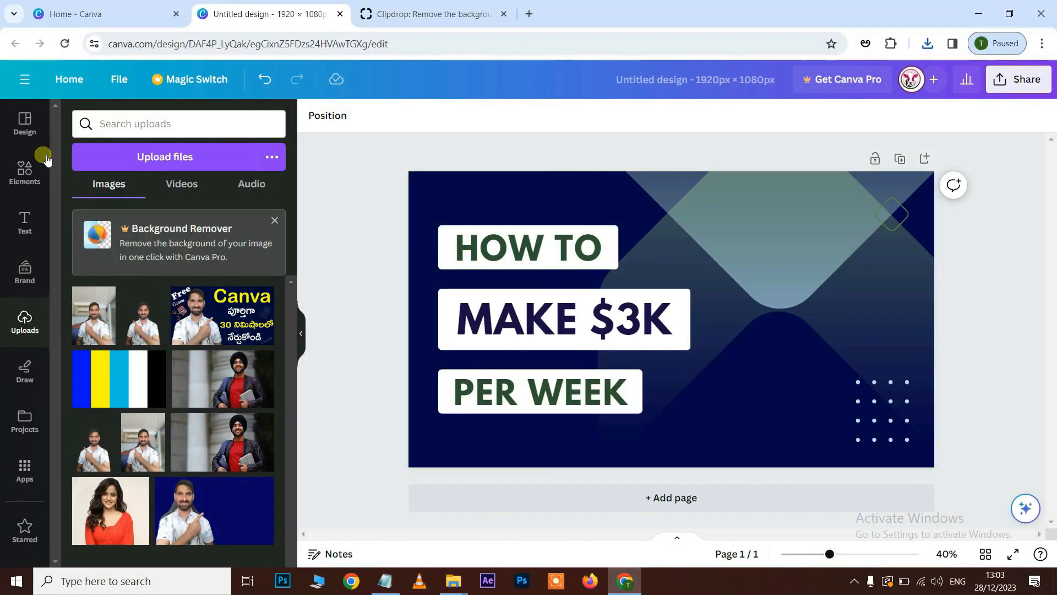
left_click(145, 159)
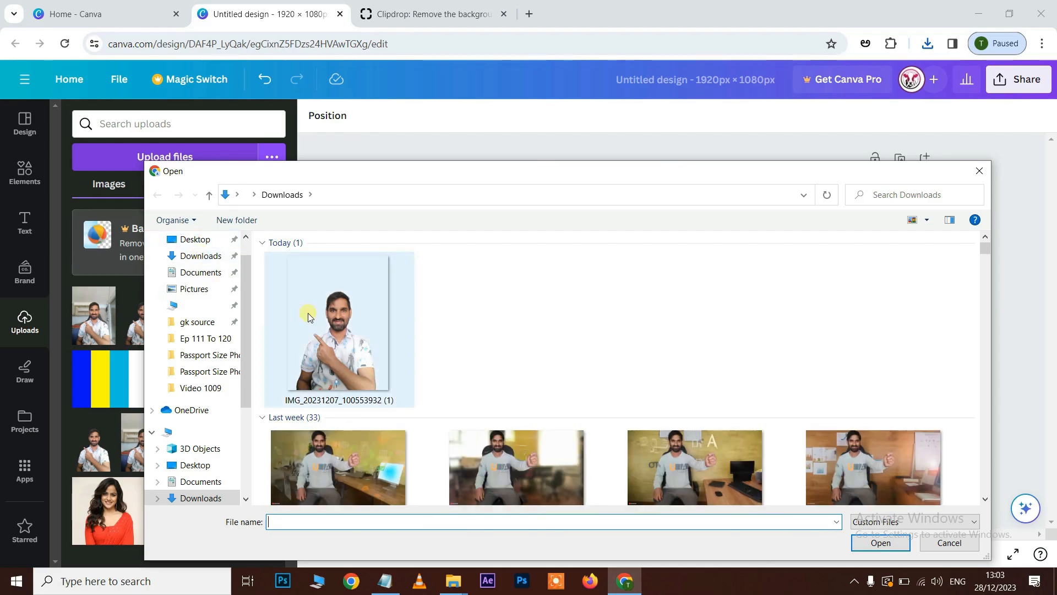
left_click(340, 330)
left_click(881, 543)
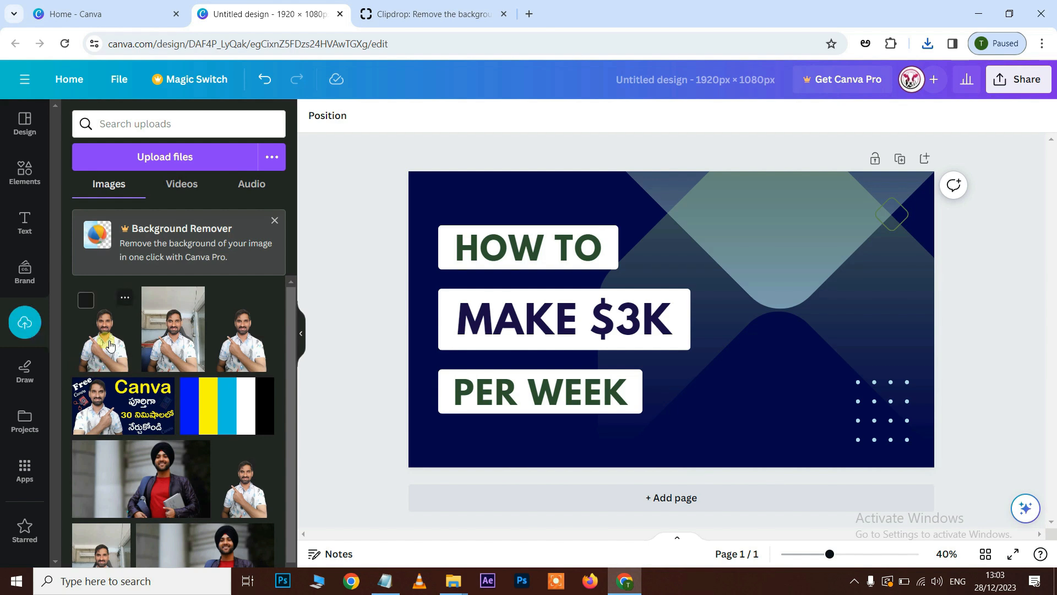
left_click_drag(840, 295, 818, 320)
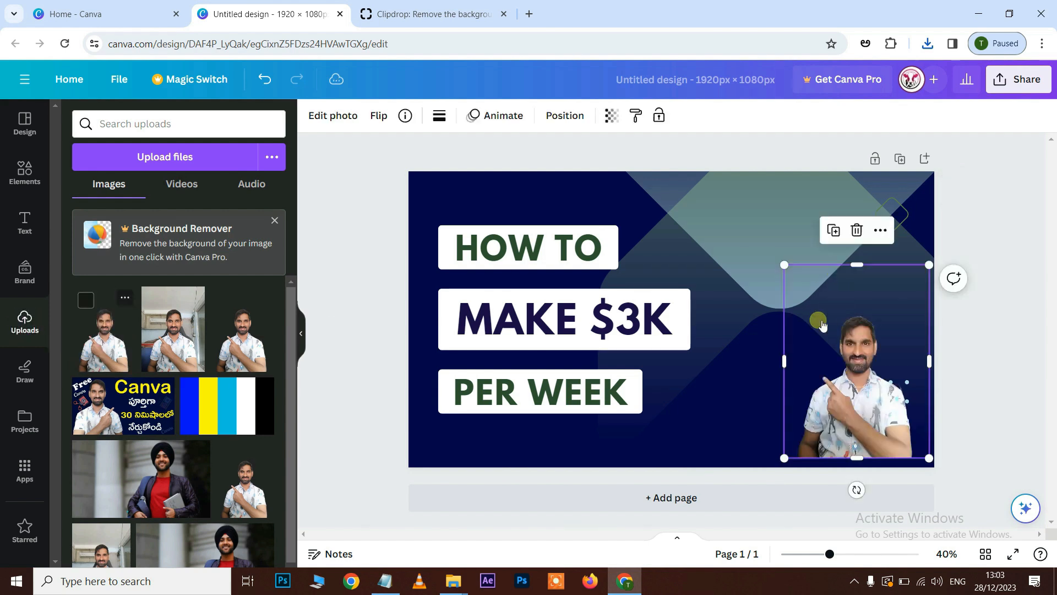
Enlarge the cut-out photo to fill the design's right part and move it up so the head nearly reaches the upper edge.
left_click_drag(793, 272, 579, 132)
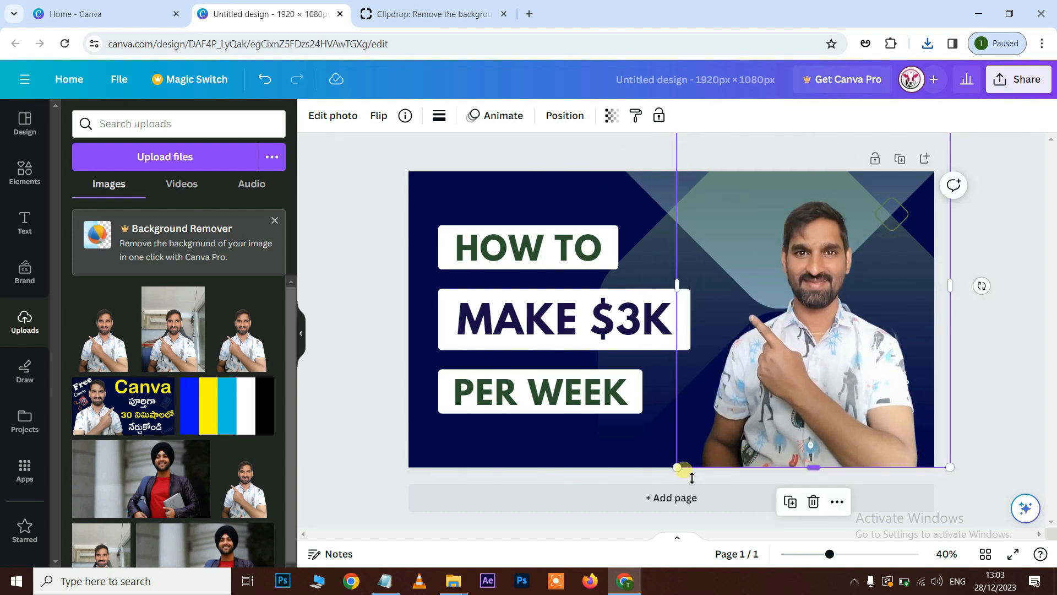
left_click_drag(676, 467, 651, 499)
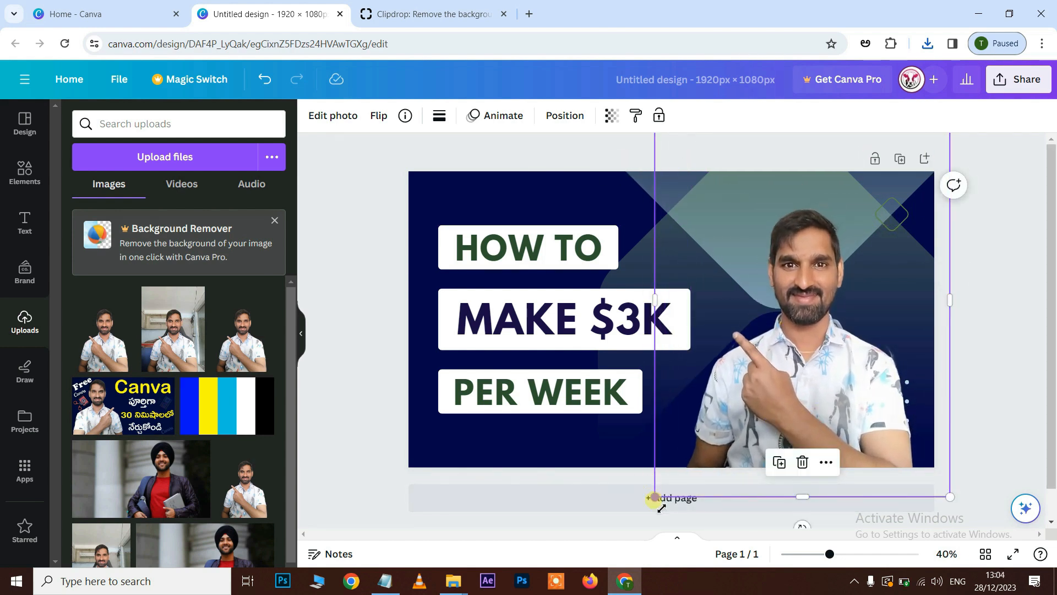
left_click_drag(833, 381, 835, 347)
left_click(676, 277)
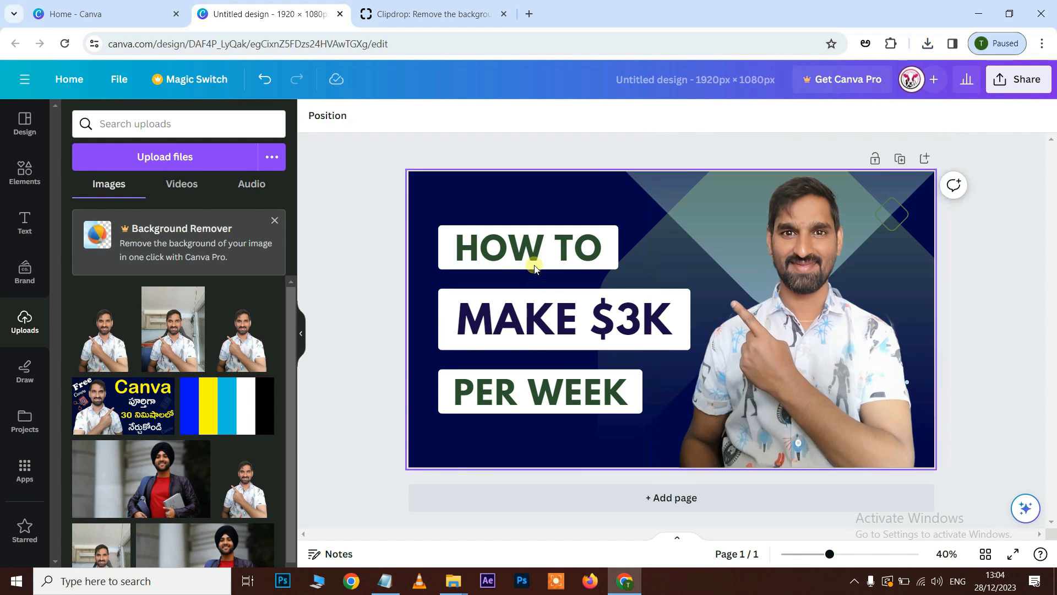
Replace the "HOW TO" text with "LEARN" in the same dark purple-blue as the "MAKE $3K" text.
left_click(541, 252)
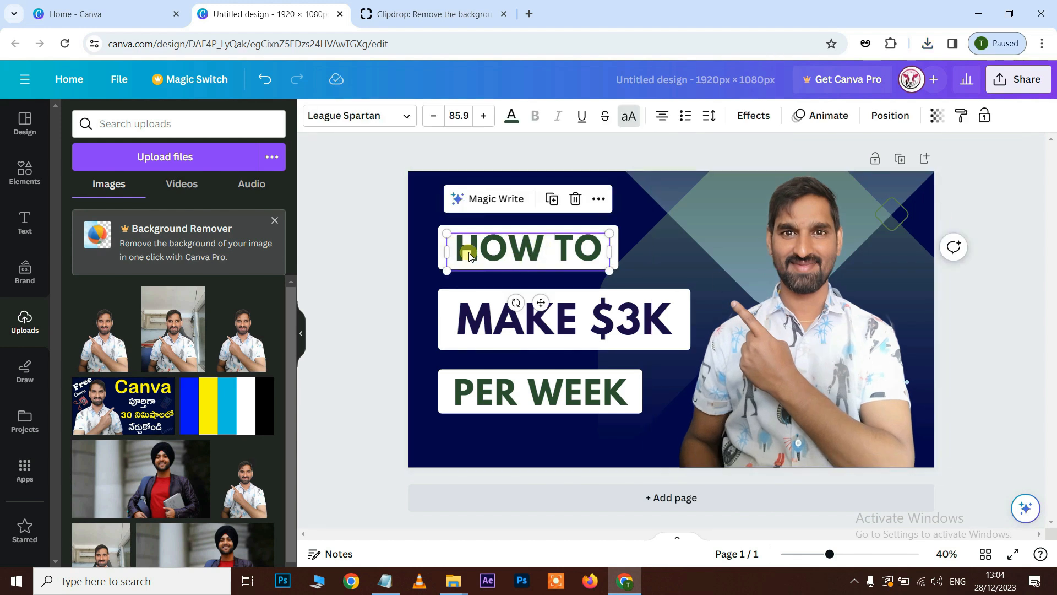
type("LEARN")
left_click(410, 228)
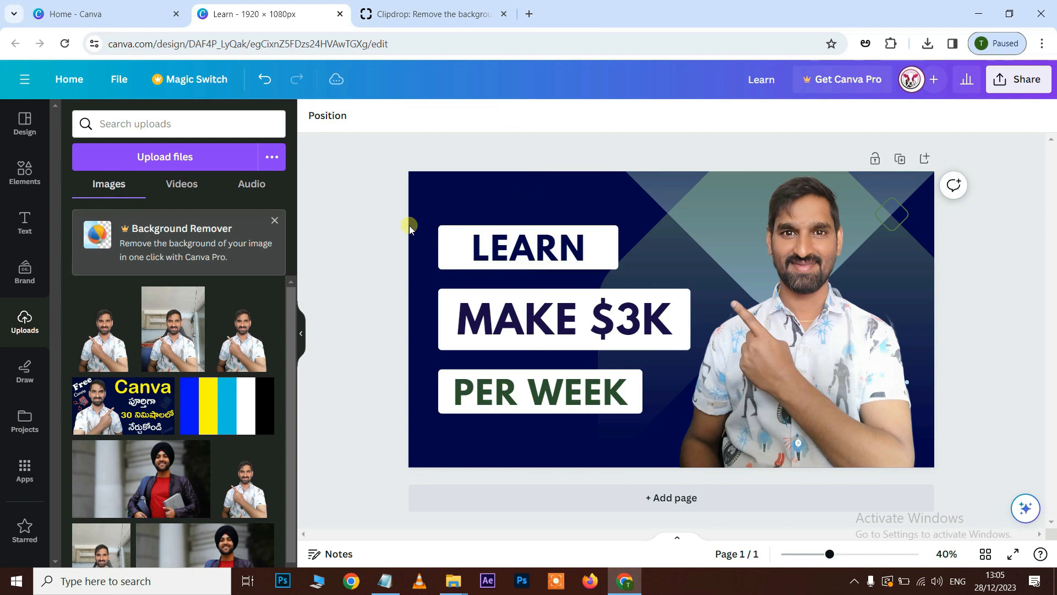
Select the "LEARN" text and browse the available fonts for it.
left_click(499, 253)
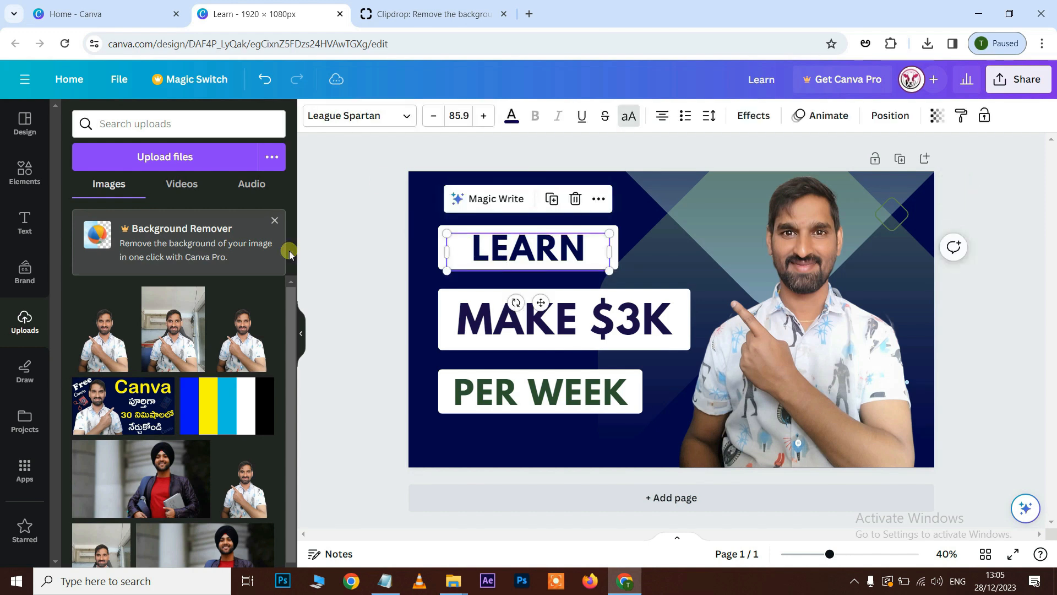
double_click(498, 253)
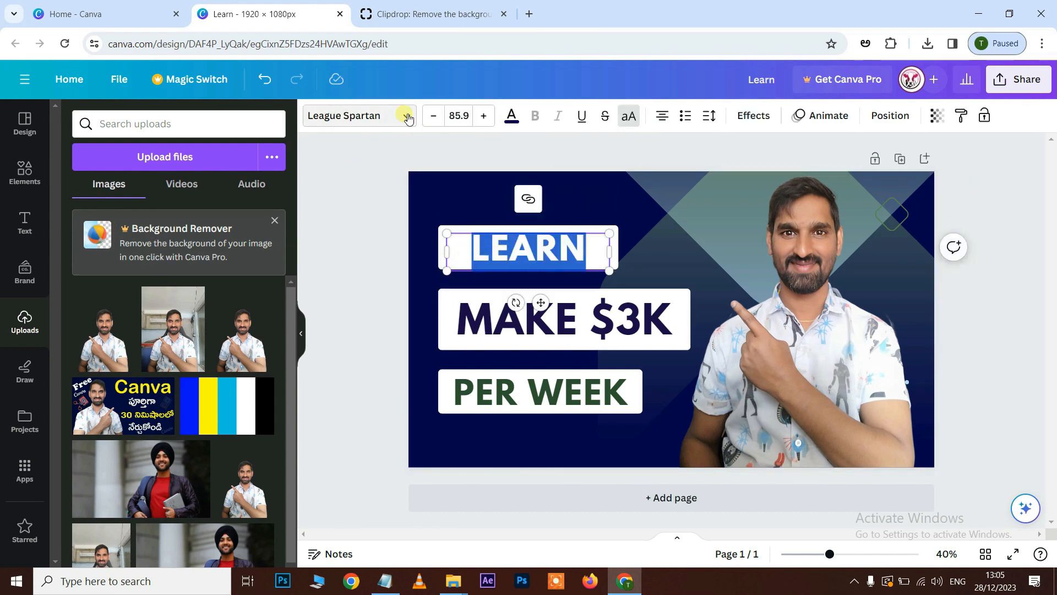
left_click(406, 116)
scroll(212, 344, "down", 20)
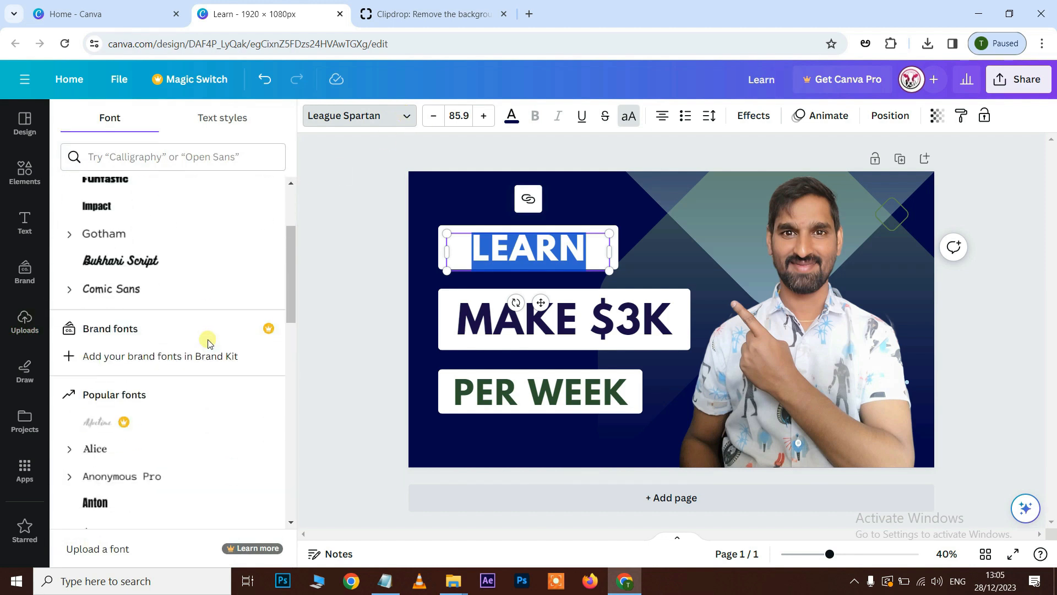
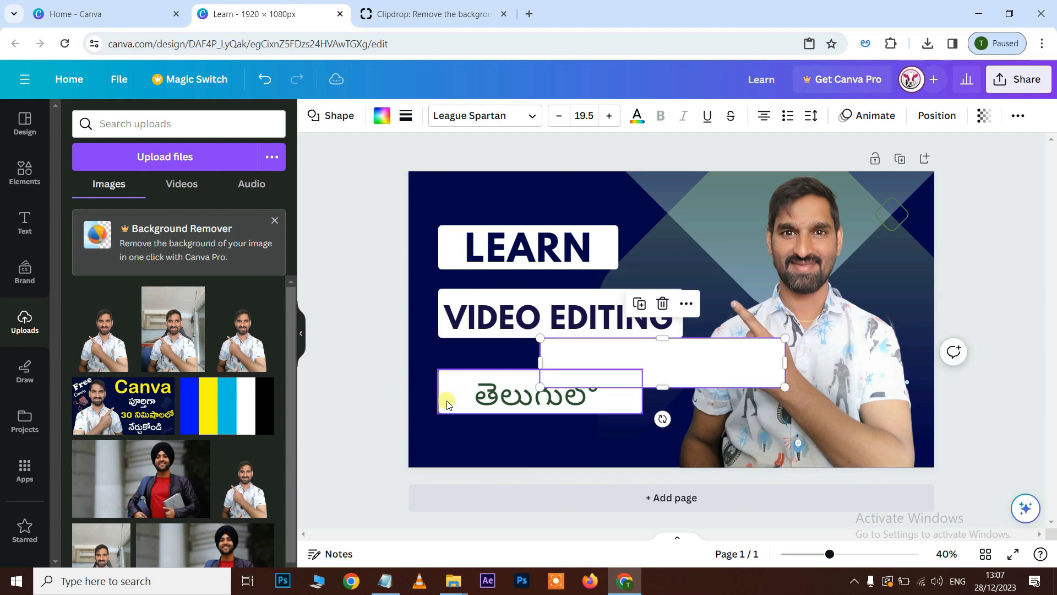
Move the "తెలుగులో" box down near the design's lower edge and place the blank white box between it and "VIDEO EDITING".
left_click_drag(450, 390, 446, 434)
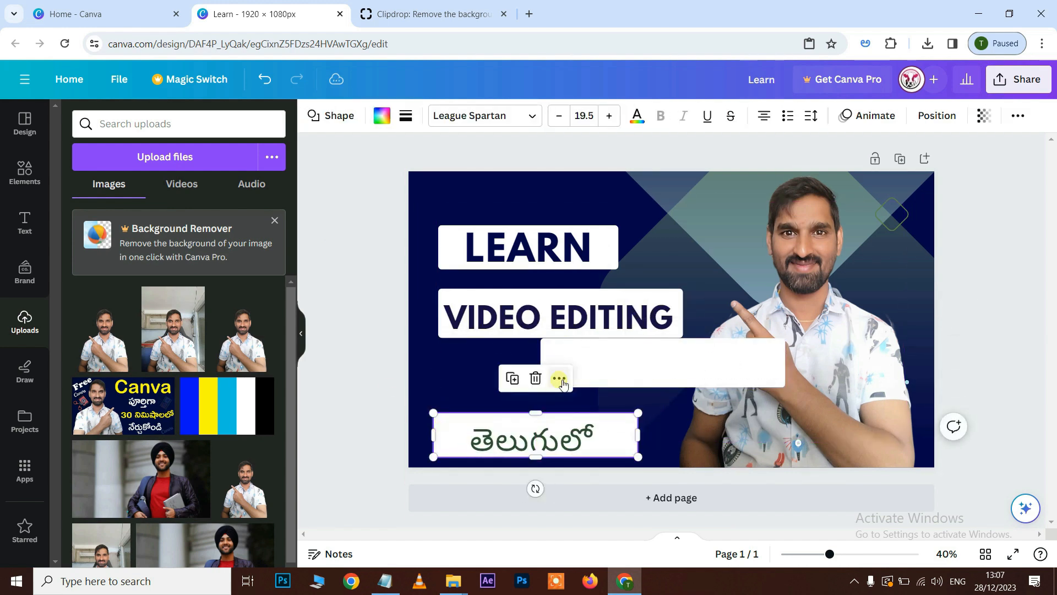
left_click_drag(702, 365, 600, 378)
left_click(543, 253)
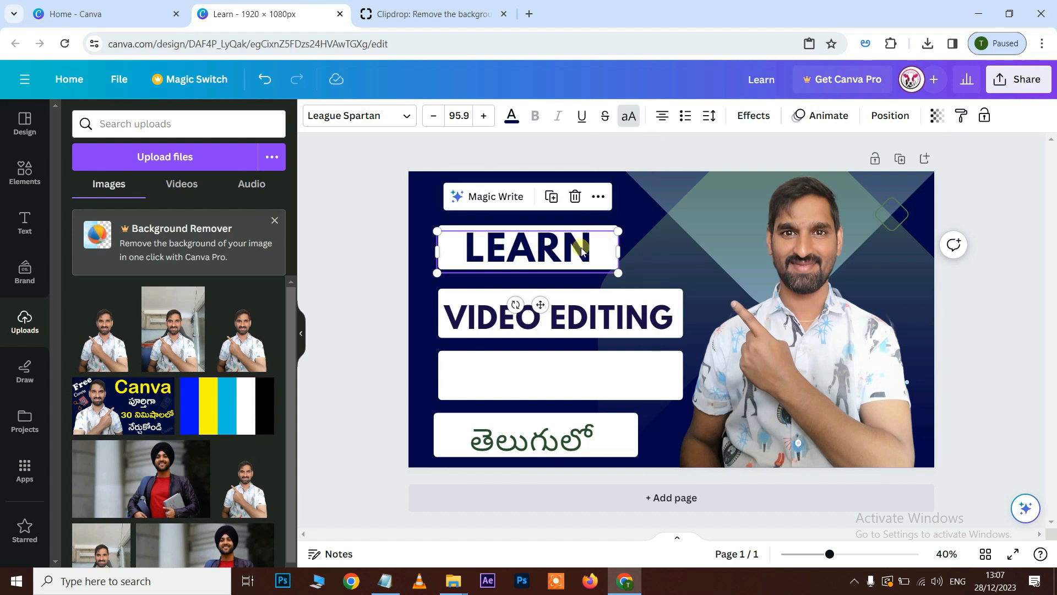
Browse the ready-made text styles and add the yellow "HUGE SALE" combination to the design.
left_click(26, 225)
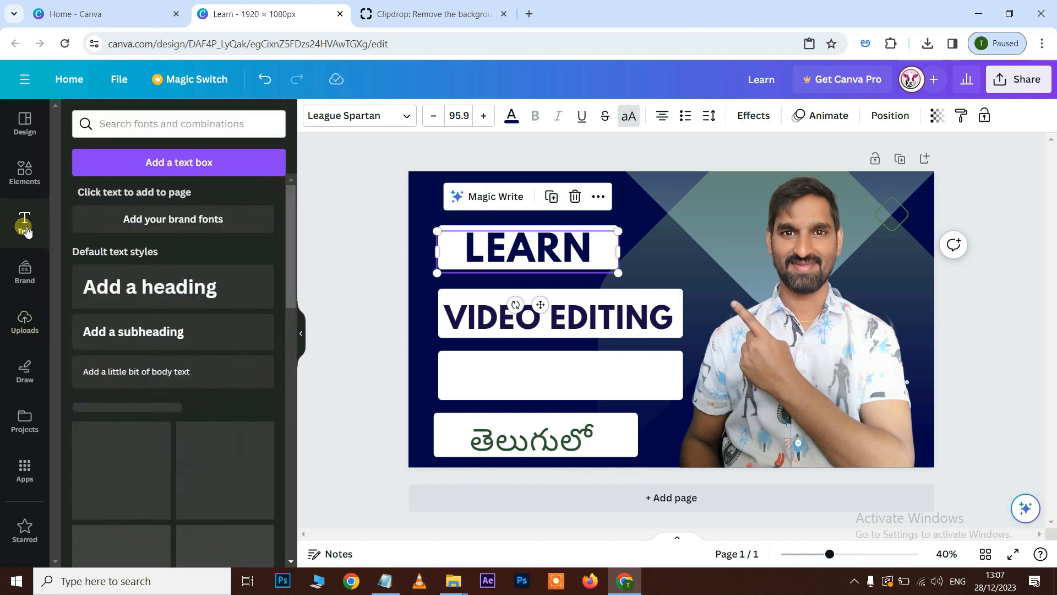
scroll(185, 362, "down", 10)
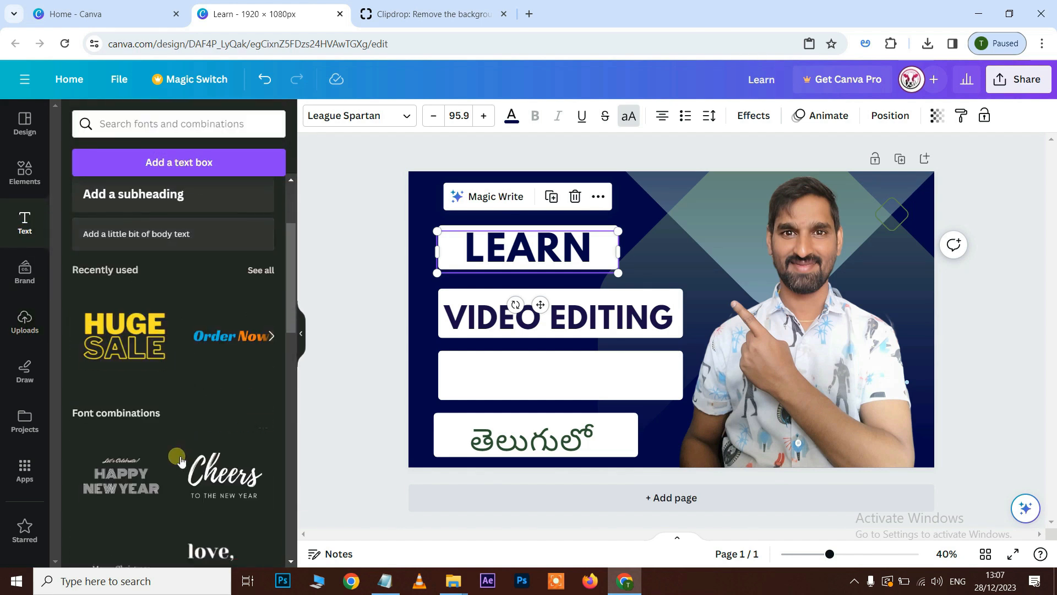
scroll(189, 406, "up", 4)
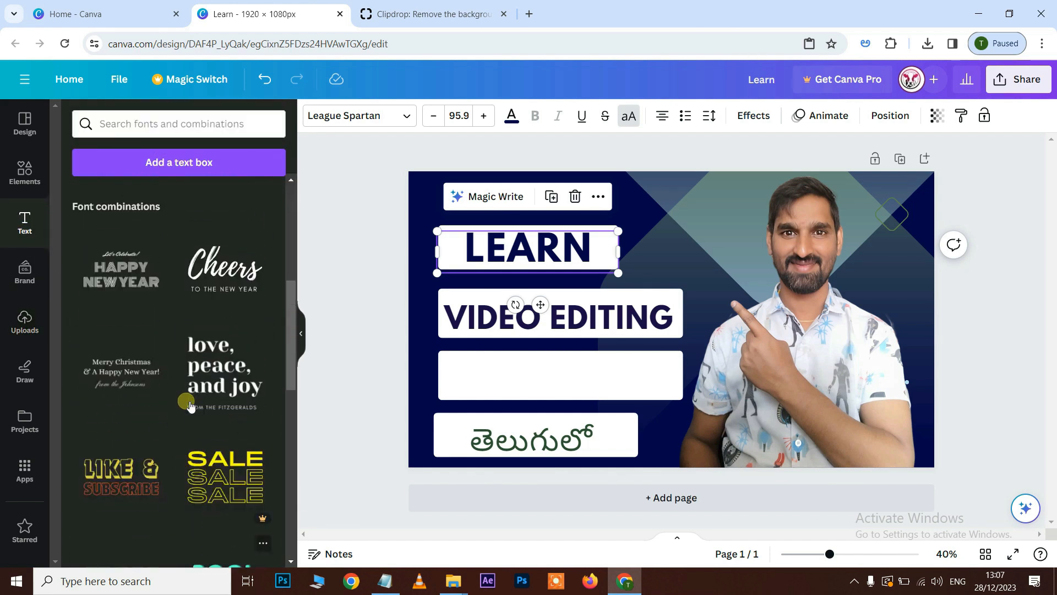
scroll(182, 393, "up", 4)
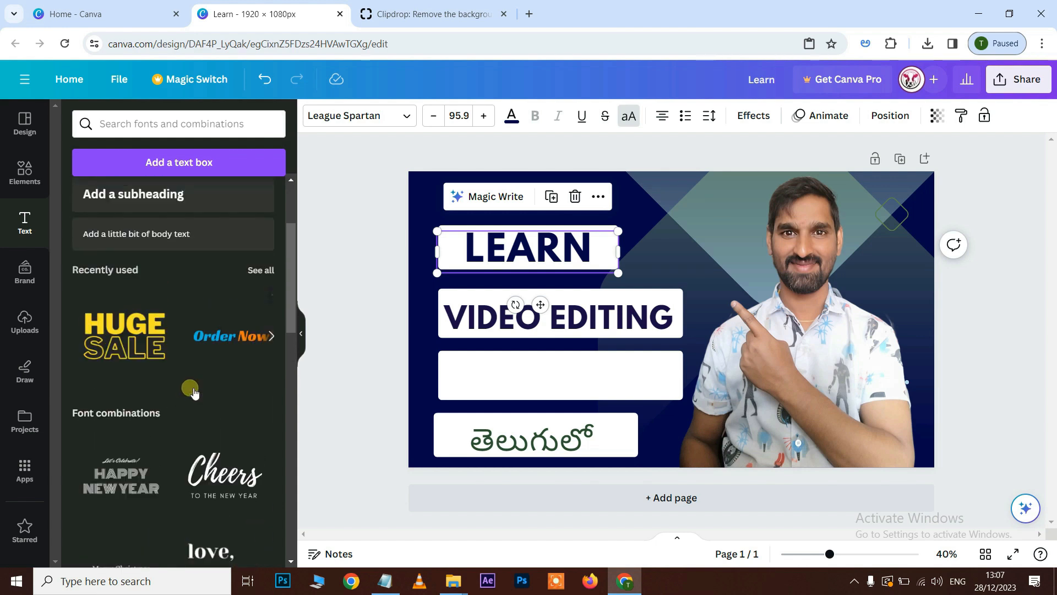
left_click(236, 337)
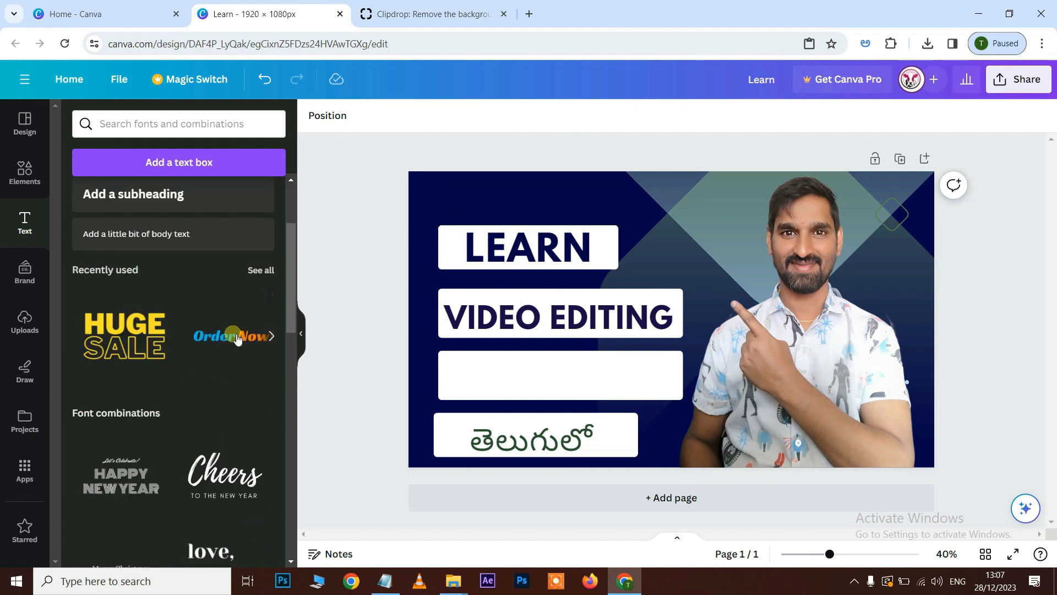
left_click(237, 338)
left_click_drag(694, 358, 598, 379)
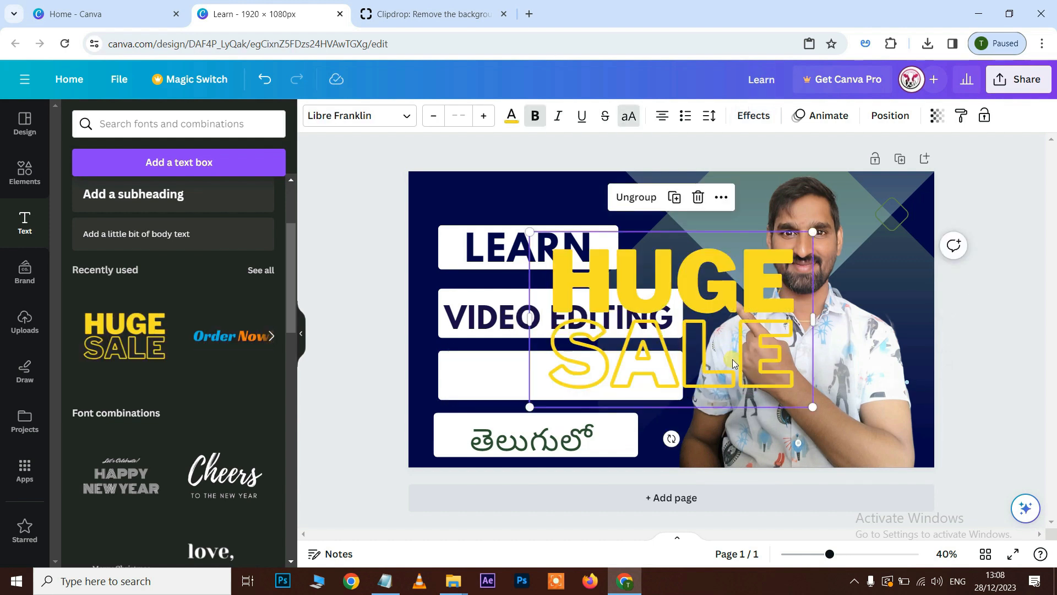
Delete the "SALE" line of the added text and replace "HUGE" with "IN 30 MINUTES".
left_click(751, 362)
left_click_drag(766, 365, 576, 380)
key("BackSpace")
left_click(788, 286)
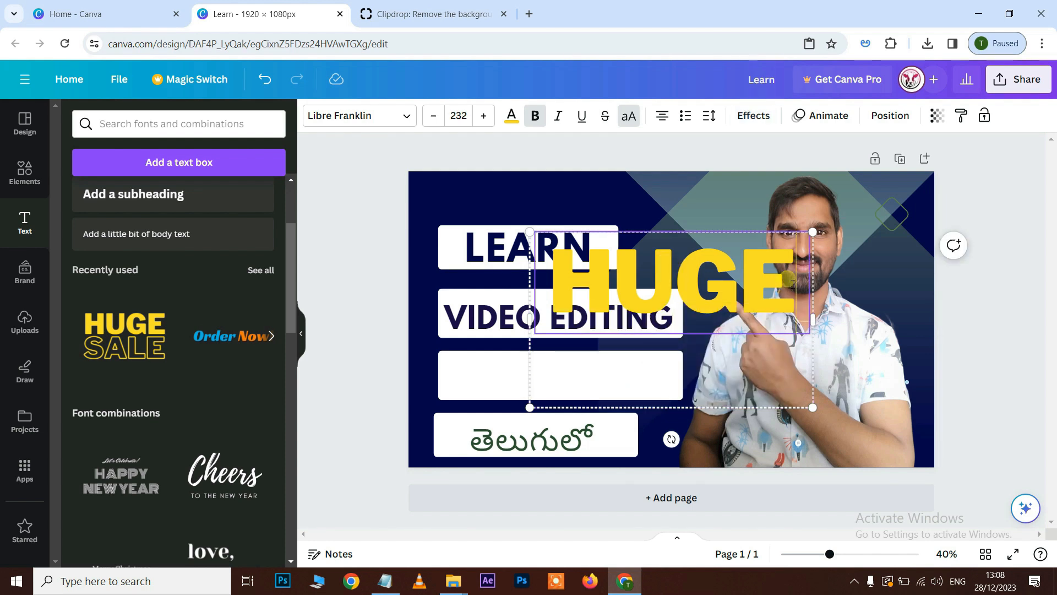
key("shift+Left")
key("shift+Left")
key("shift+Left")
key("shift+Left")
type("IN")
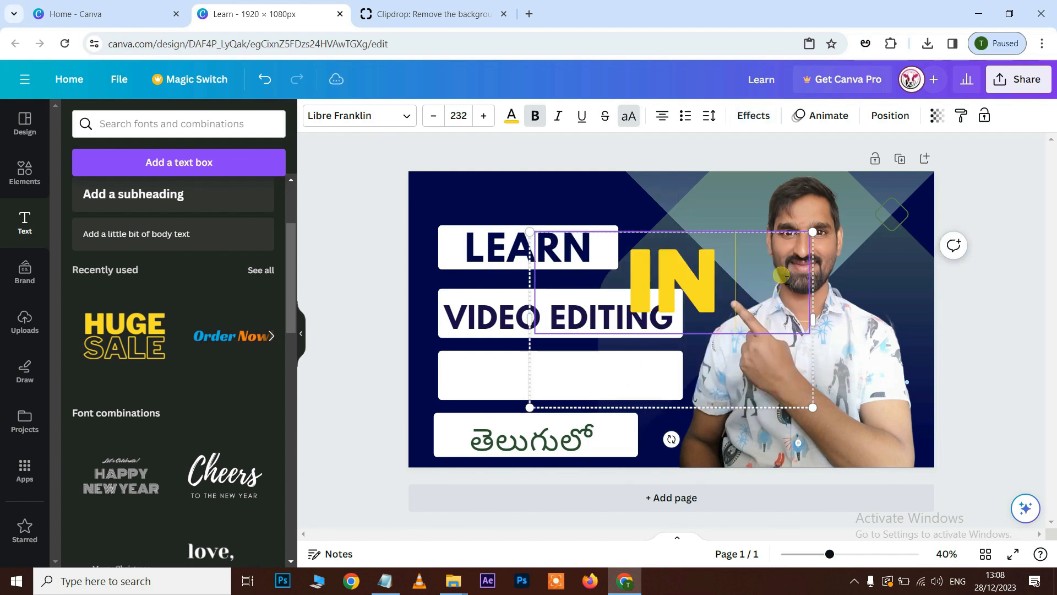
type(" 30 MINUTES")
Fit "IN 30 MINUTES" on a single line, scale it down to font size 81.8 and place it on the blank white box.
left_click(484, 116)
left_click(484, 116)
left_click(485, 115)
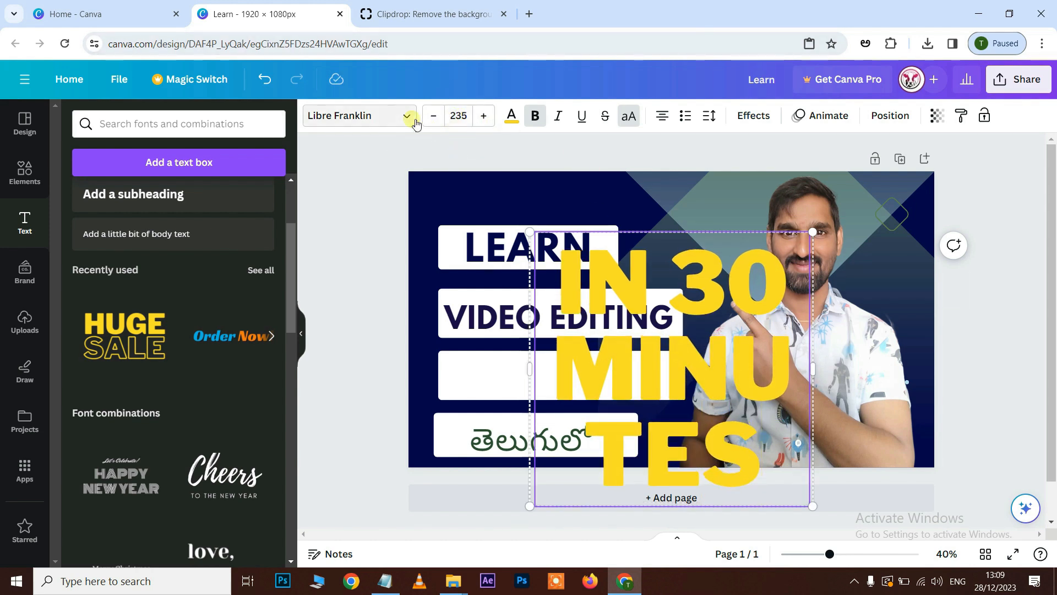
left_click(434, 116)
left_click(434, 116)
left_click(434, 116)
left_click(434, 117)
left_click(434, 116)
left_click(434, 116)
left_click(434, 116)
left_click(434, 116)
left_click(434, 116)
left_click(434, 116)
left_click(434, 116)
left_click(434, 116)
left_click(434, 116)
left_click(434, 116)
left_click(434, 116)
left_click_drag(823, 372, 1003, 290)
left_click_drag(1000, 240, 840, 340)
left_click_drag(732, 367, 608, 381)
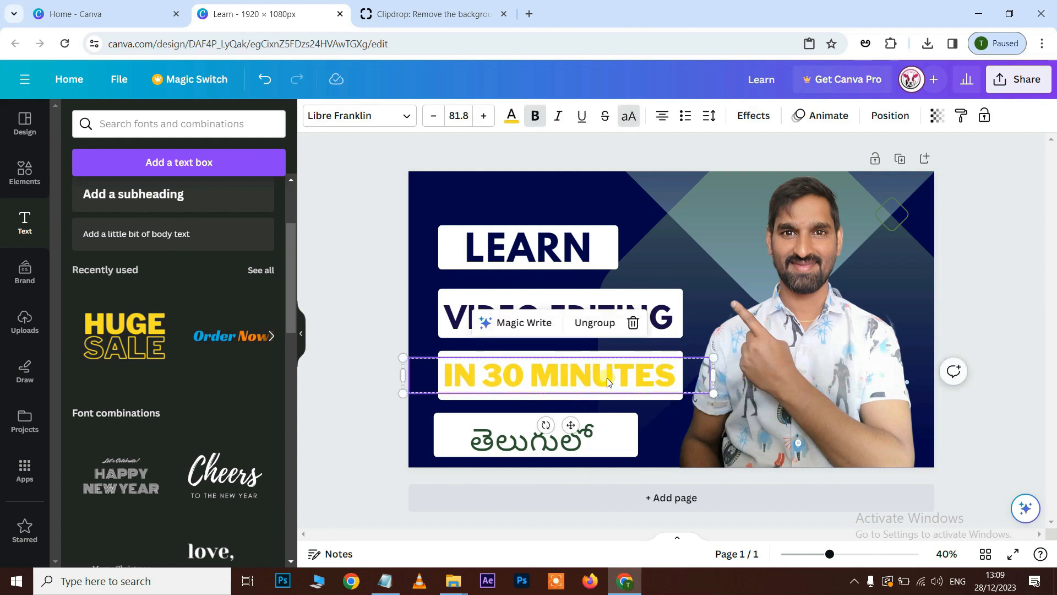
Colour the "IN 30 MINUTES" text with the dark navy document colour.
left_click(511, 115)
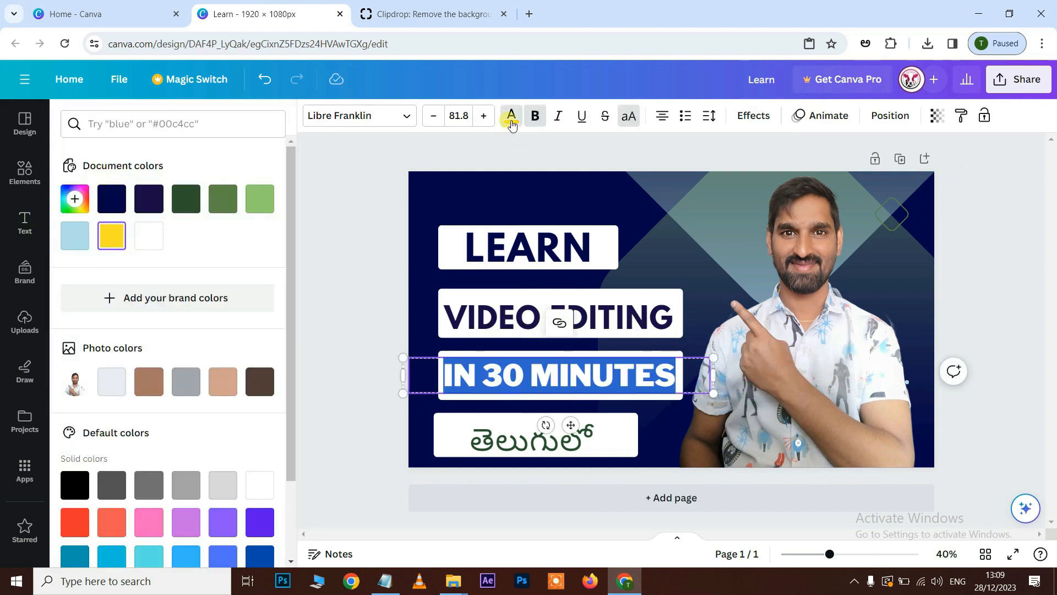
left_click(118, 198)
left_click(371, 280)
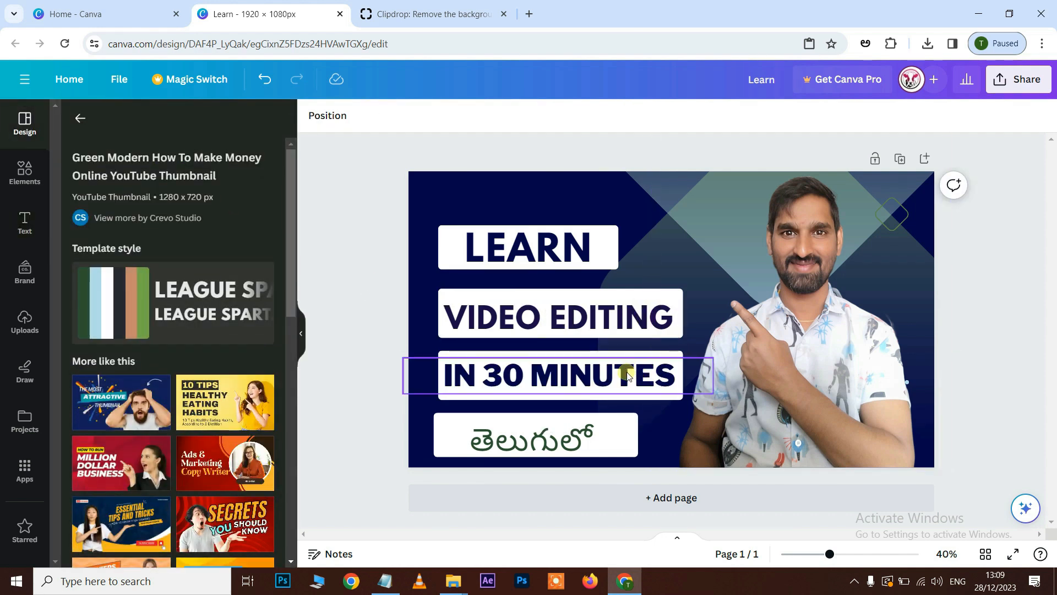
Move the "LEARN" and "VIDEO EDITING" texts with their white boxes up, and make the "LEARN" box slightly shorter.
left_click_drag(609, 246, 606, 205)
left_click_drag(609, 251, 618, 216)
left_click(608, 175)
left_click_drag(529, 232, 530, 223)
left_click_drag(465, 309, 468, 248)
left_click_drag(456, 312, 500, 289)
mouse_move(456, 238)
left_mouse_down()
mouse_move(455, 257)
mouse_move(455, 247)
left_mouse_up()
Move "IN 30 MINUTES" with its white box and the "తెలుగులో" box up so the four lines are evenly spaced.
left_click_drag(478, 386, 480, 335)
left_click_drag(490, 391, 534, 348)
left_click_drag(628, 444, 649, 401)
mouse_move(635, 446)
left_mouse_down()
mouse_move(647, 404)
mouse_move(639, 439)
left_mouse_up()
left_click_drag(544, 395, 536, 418)
left_click_drag(668, 317, 673, 331)
left_click_drag(617, 337, 616, 338)
left_click_drag(616, 337, 616, 344)
left_click(947, 290)
left_click(1007, 259)
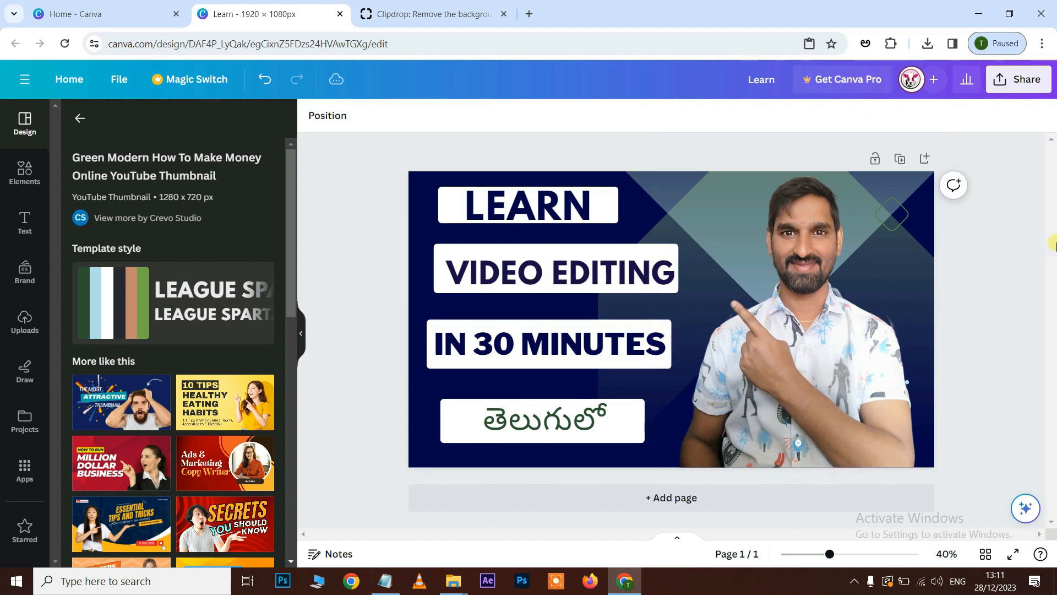
Shift the "LEARN" text and its white box slightly right to centre them above "VIDEO EDITING".
left_click_drag(607, 208, 630, 201)
left_click_drag(446, 209, 467, 207)
left_click_drag(550, 220, 552, 225)
Narrow the white "తెలుగులో" box so it fits more closely around its text.
left_click_drag(632, 423, 654, 424)
left_click_drag(454, 426, 470, 426)
left_click_drag(662, 421, 647, 421)
left_click_drag(456, 420, 478, 421)
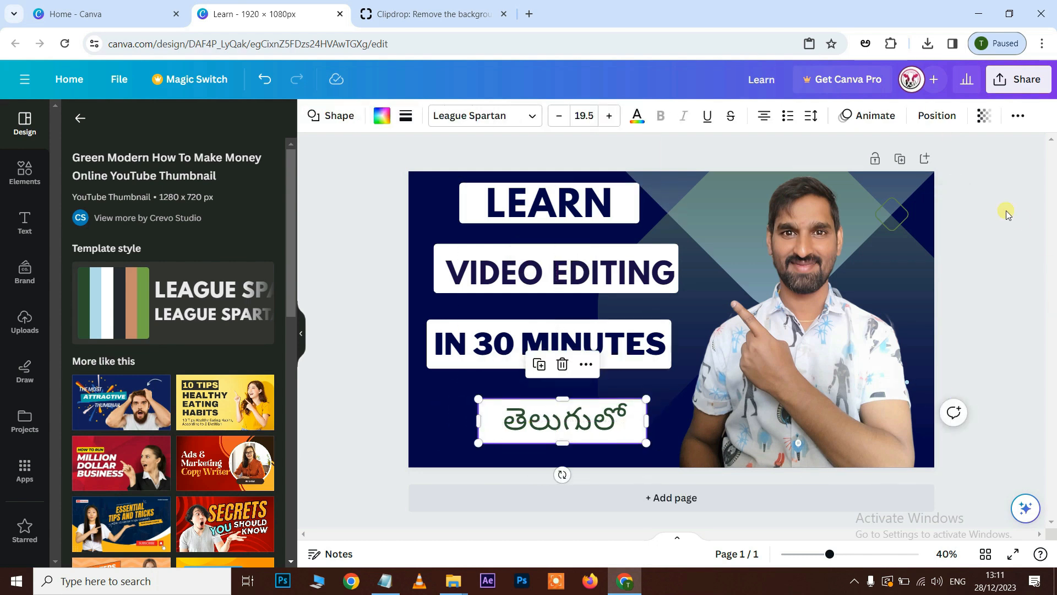
Colour the "తెలుగులో" text with the dark navy document colour.
left_click(590, 425)
left_click(510, 115)
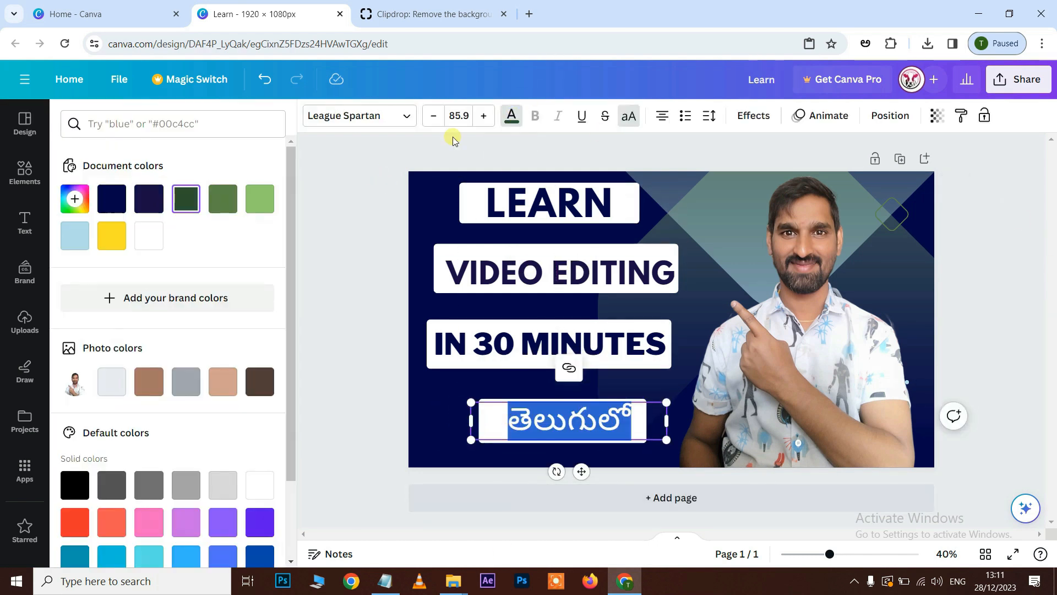
left_click(117, 197)
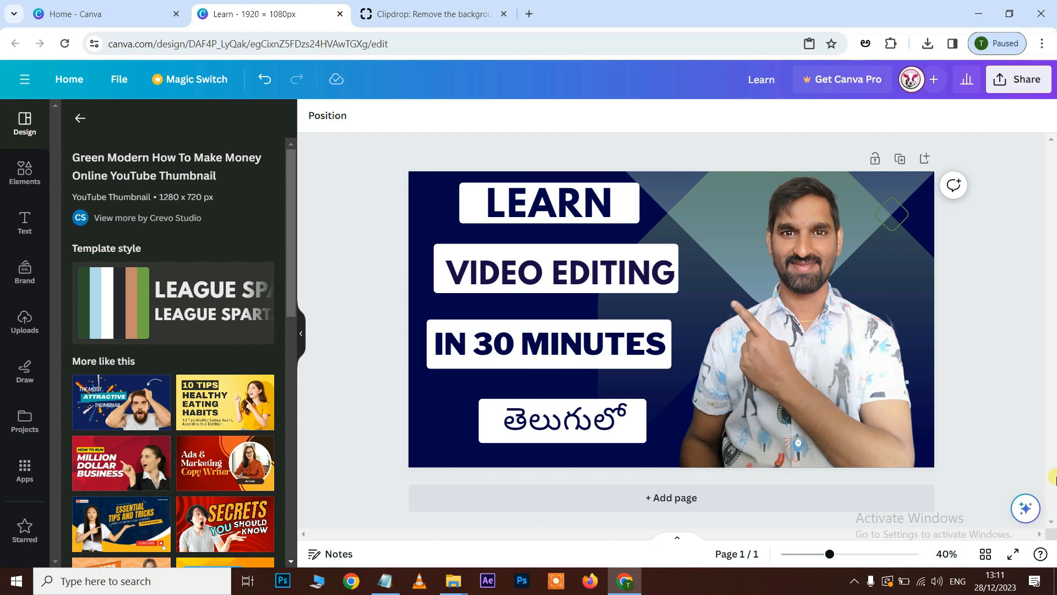
Search the design elements for "colorful shapes".
left_click(31, 180)
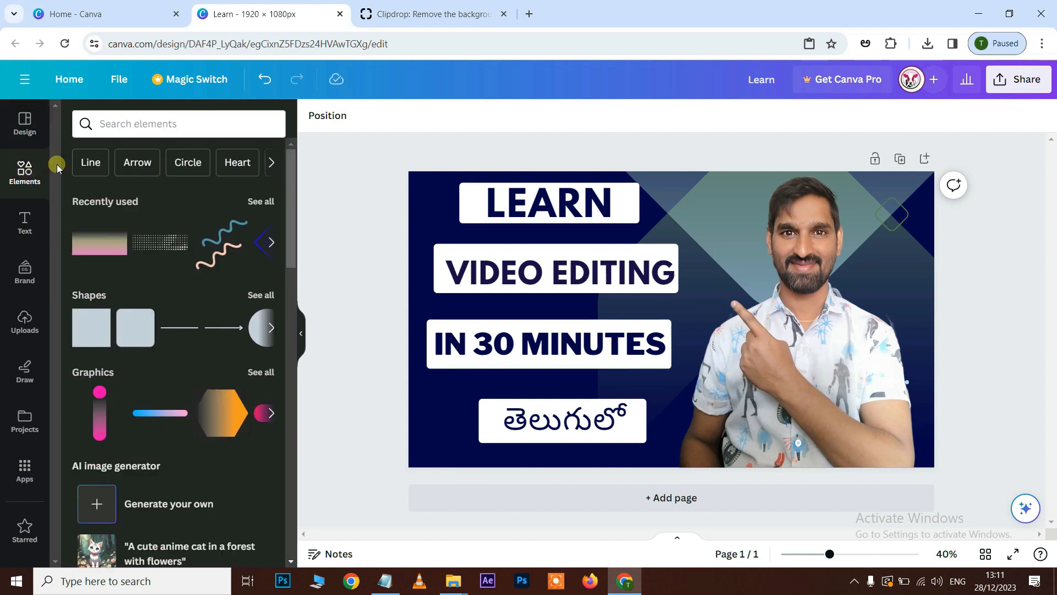
left_click(135, 124)
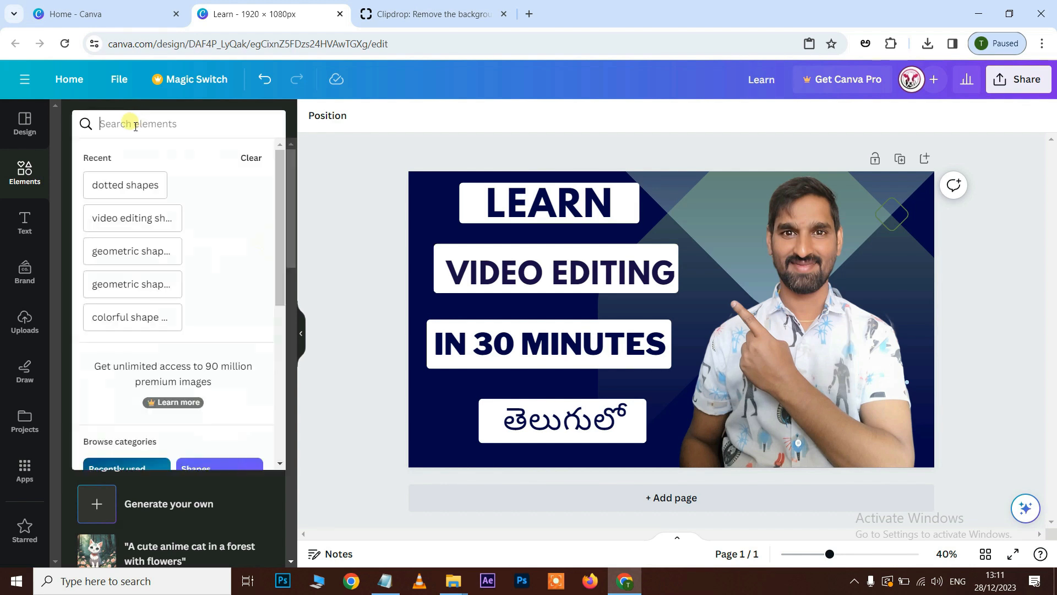
type("colorful")
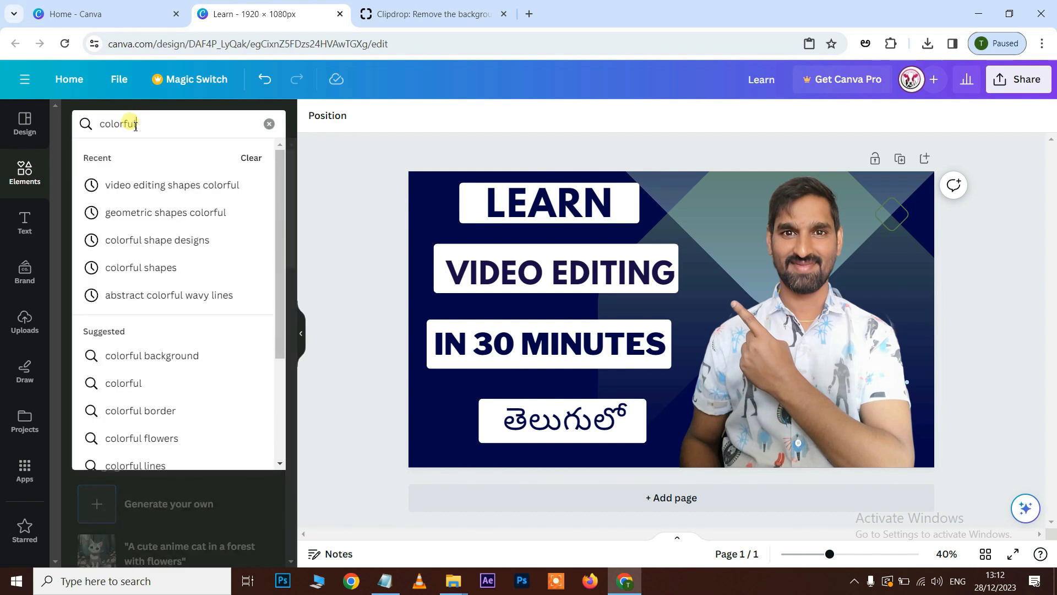
type(" shapes")
key("Return")
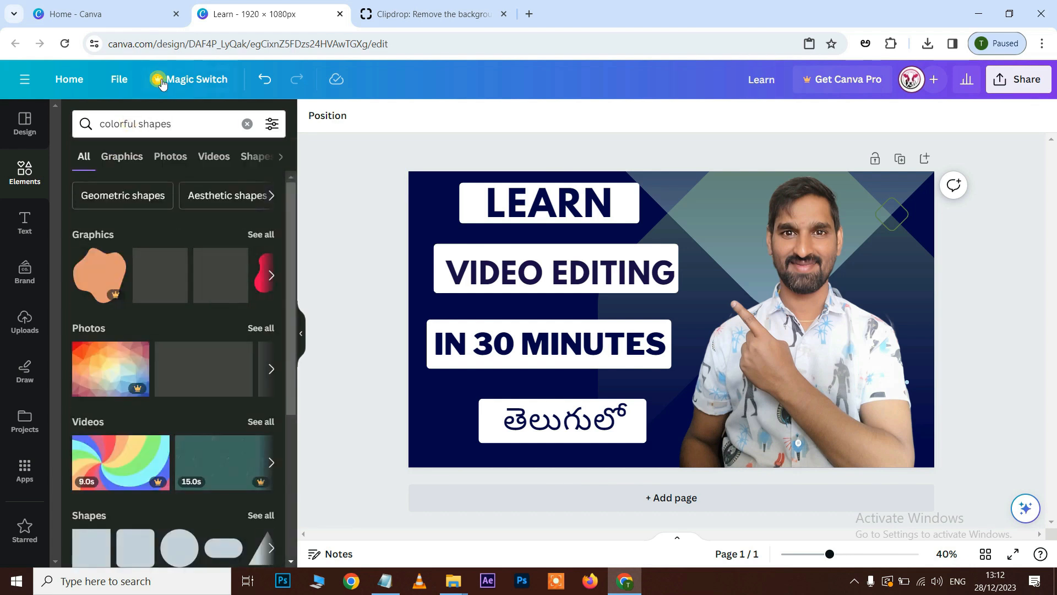
Browse all the graphics found and add the blue and peach wavy-lines graphic to the design.
scroll(172, 331, "down", 3)
scroll(173, 332, "up", 3)
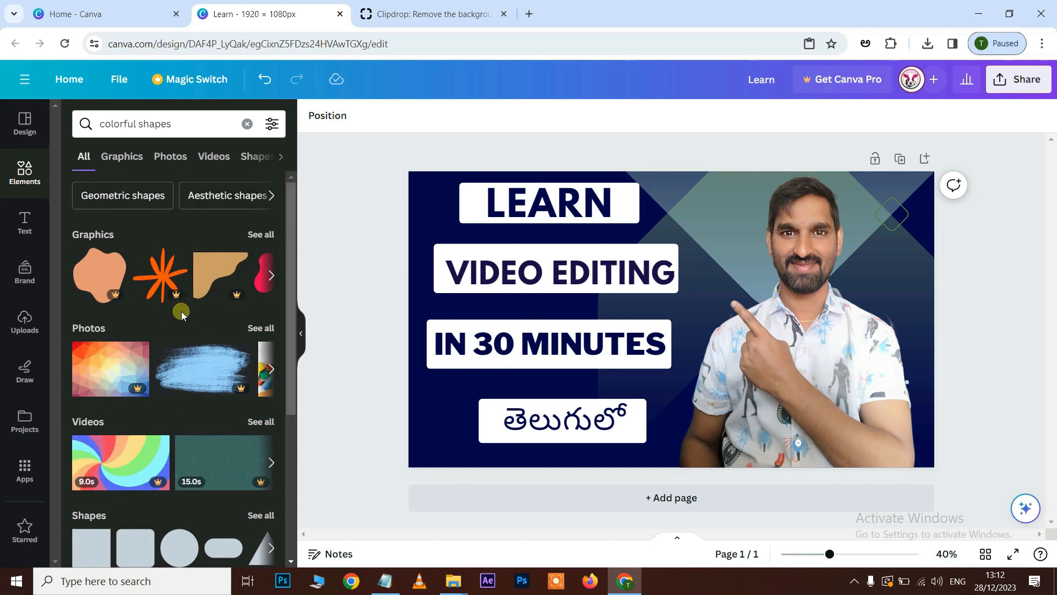
left_click(266, 236)
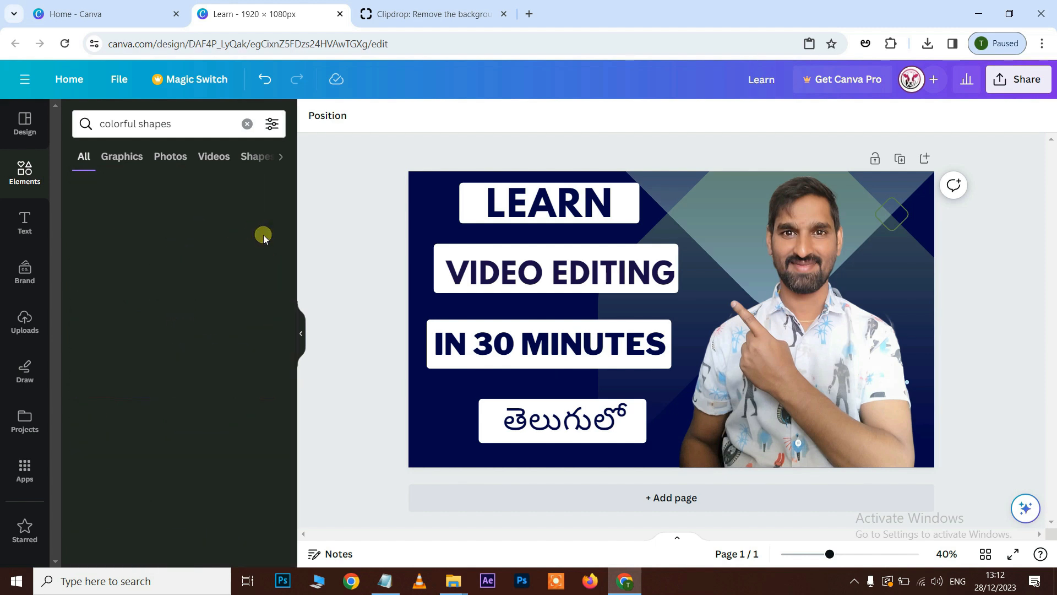
scroll(210, 289, "down", 3)
scroll(209, 289, "down", 1)
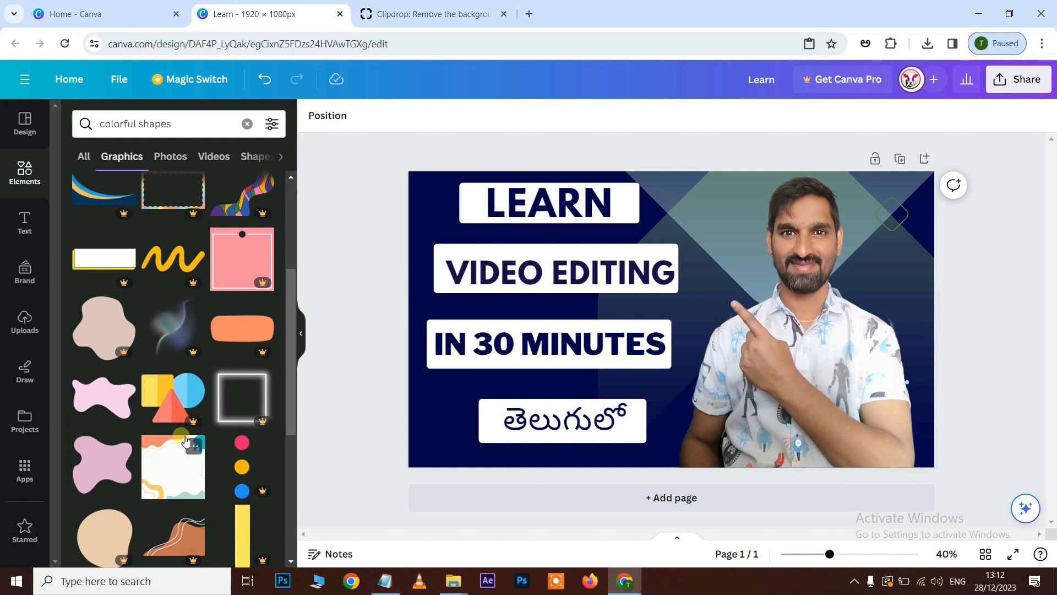
scroll(179, 442, "down", 5)
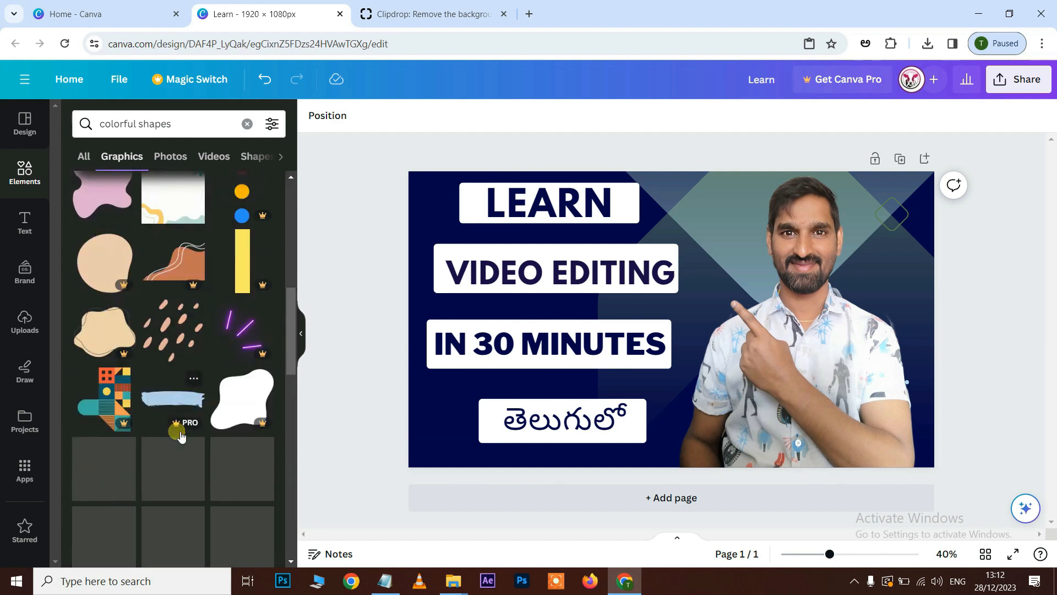
scroll(181, 435, "down", 10)
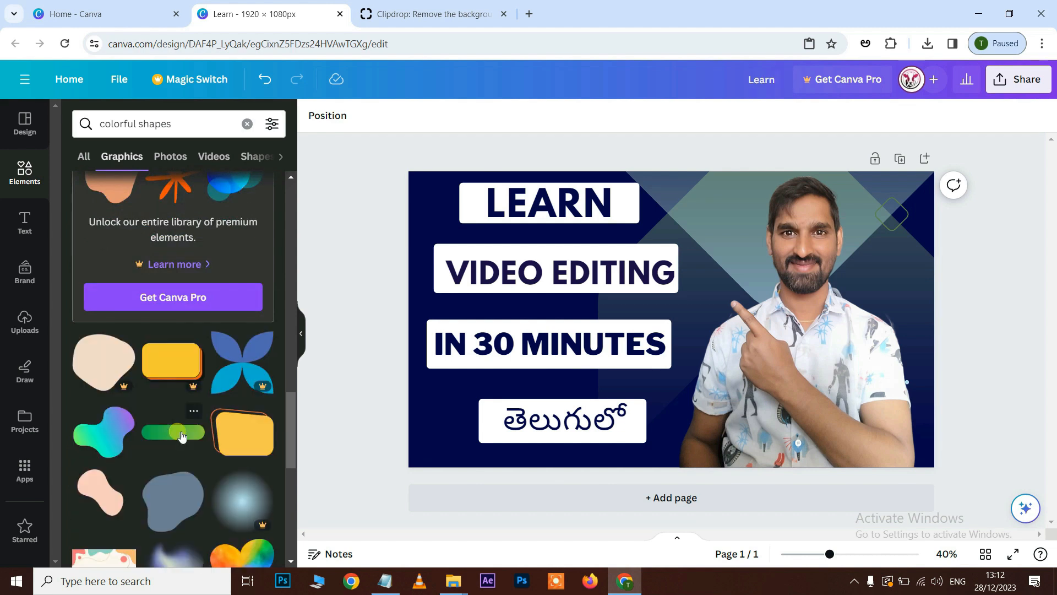
scroll(182, 436, "down", 5)
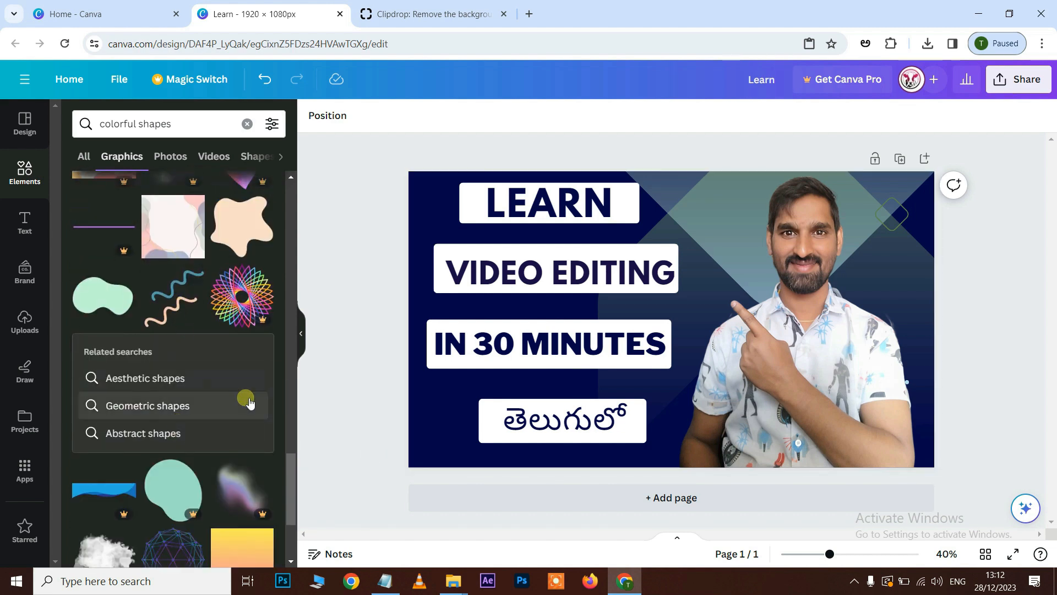
left_click(173, 300)
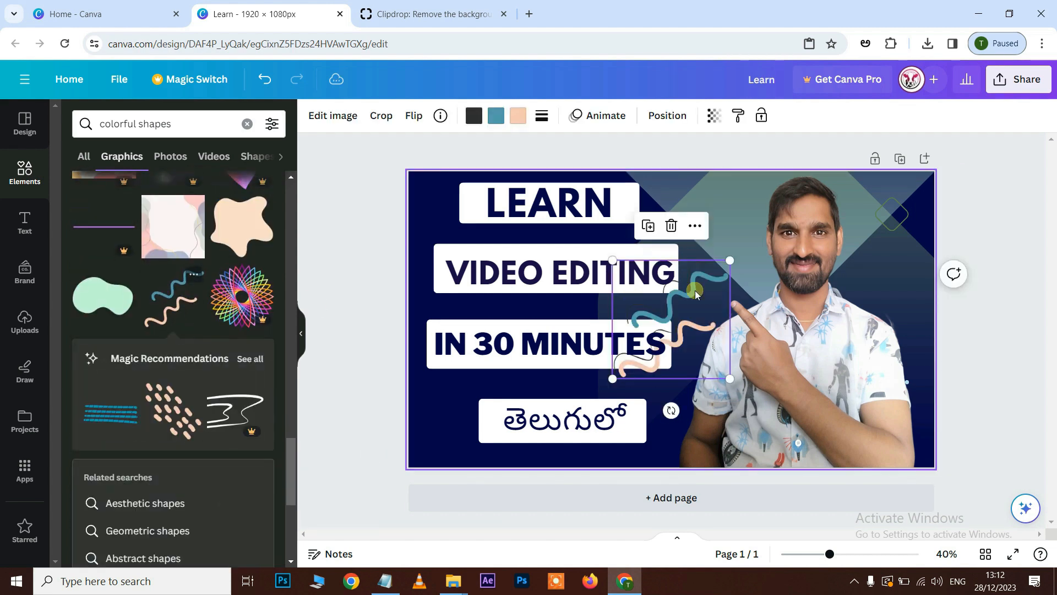
Send the wavy-lines graphic one layer backward, enlarge it slightly and place it behind the photo, beside the head's left side.
mouse_move(685, 303)
left_mouse_down()
mouse_move(848, 221)
mouse_move(832, 214)
mouse_move(830, 244)
left_mouse_up()
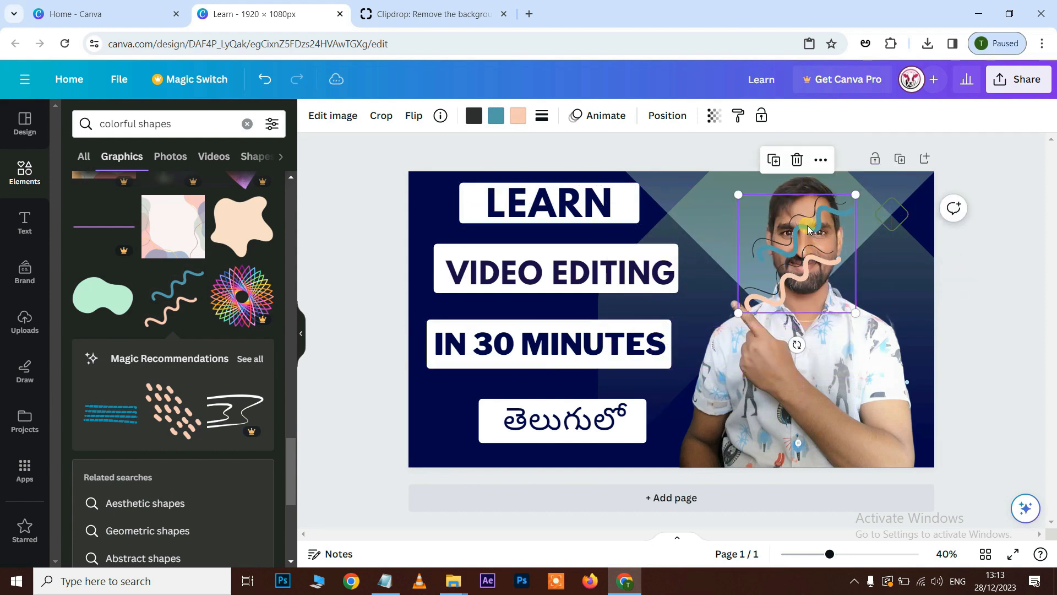
right_click(815, 258)
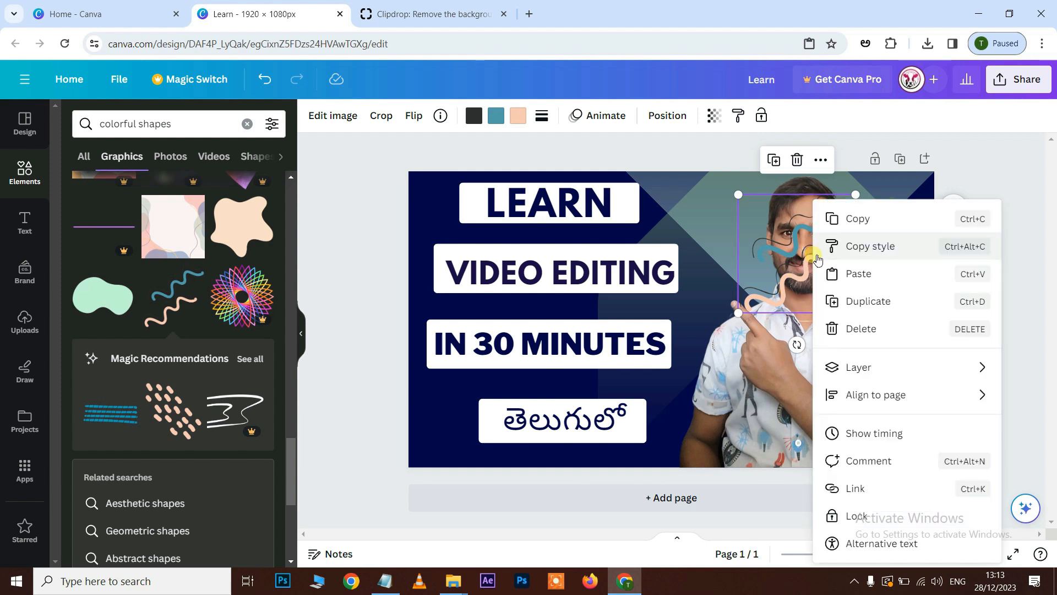
mouse_move(883, 376)
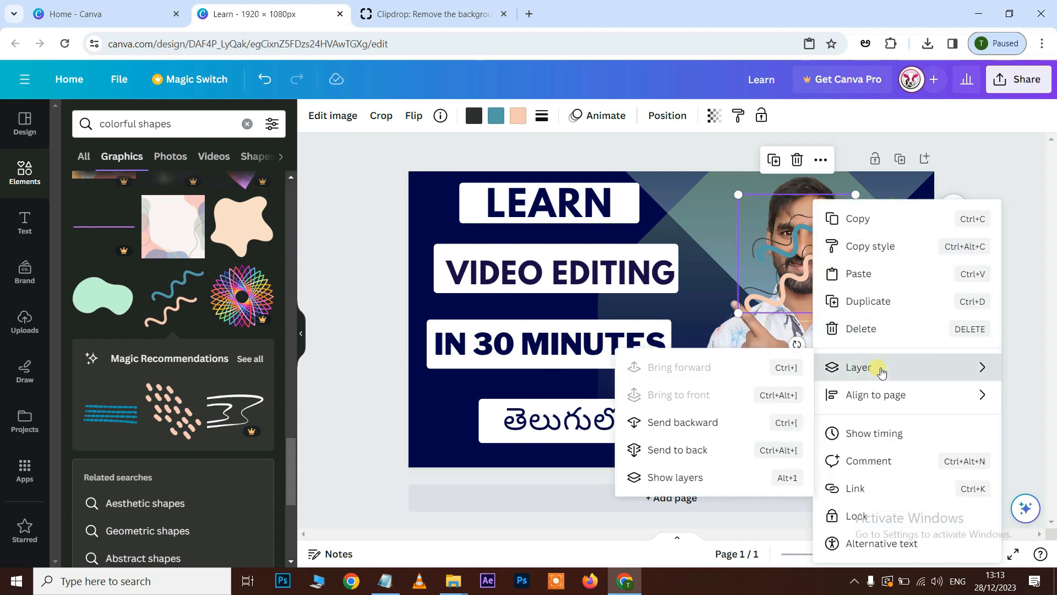
left_click(705, 429)
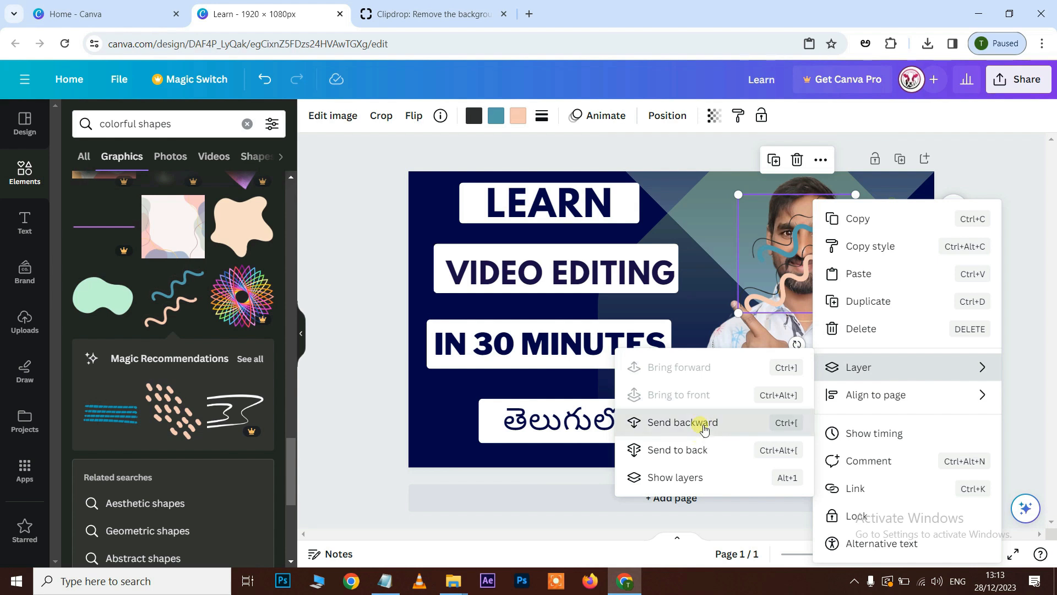
mouse_move(856, 194)
left_mouse_down()
mouse_move(867, 200)
mouse_move(887, 179)
mouse_move(877, 200)
left_mouse_up()
left_click_drag(826, 252, 765, 254)
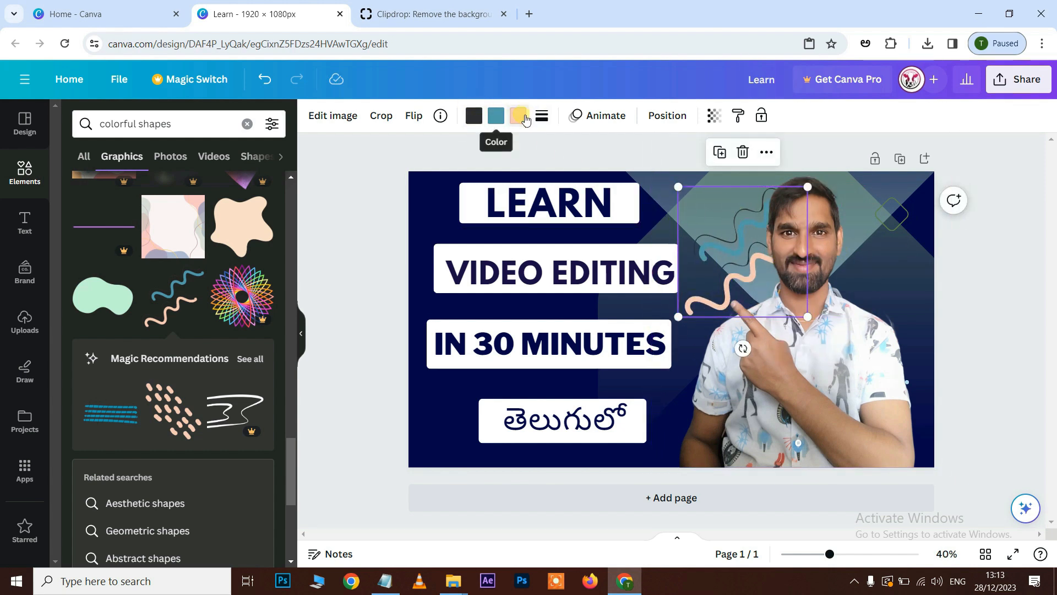
Colour the wavy-lines graphic's blue line white, rotate the graphic and reposition it slightly further from the head.
left_click(496, 116)
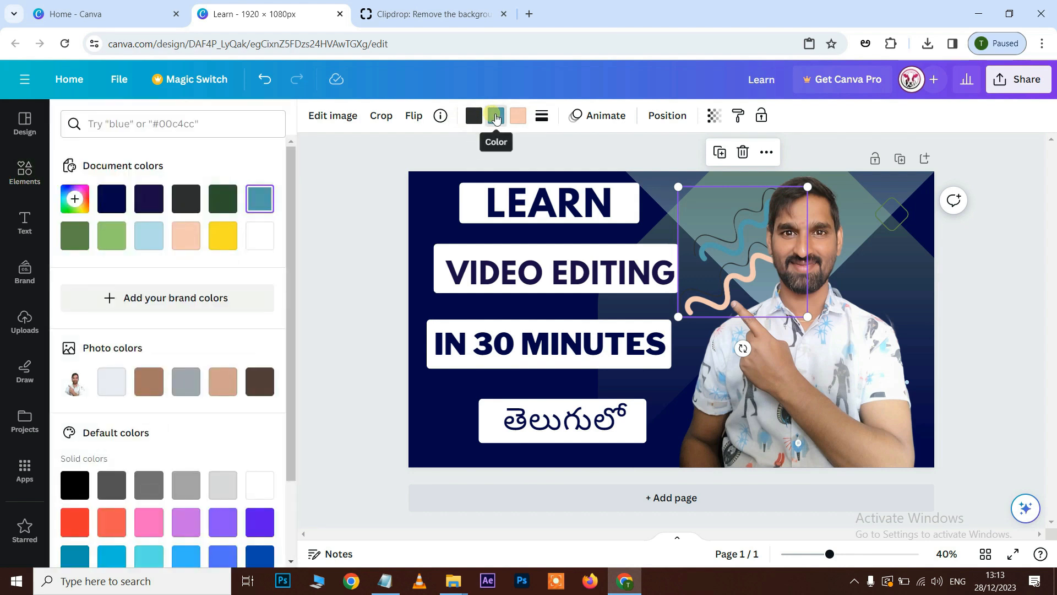
left_click(270, 235)
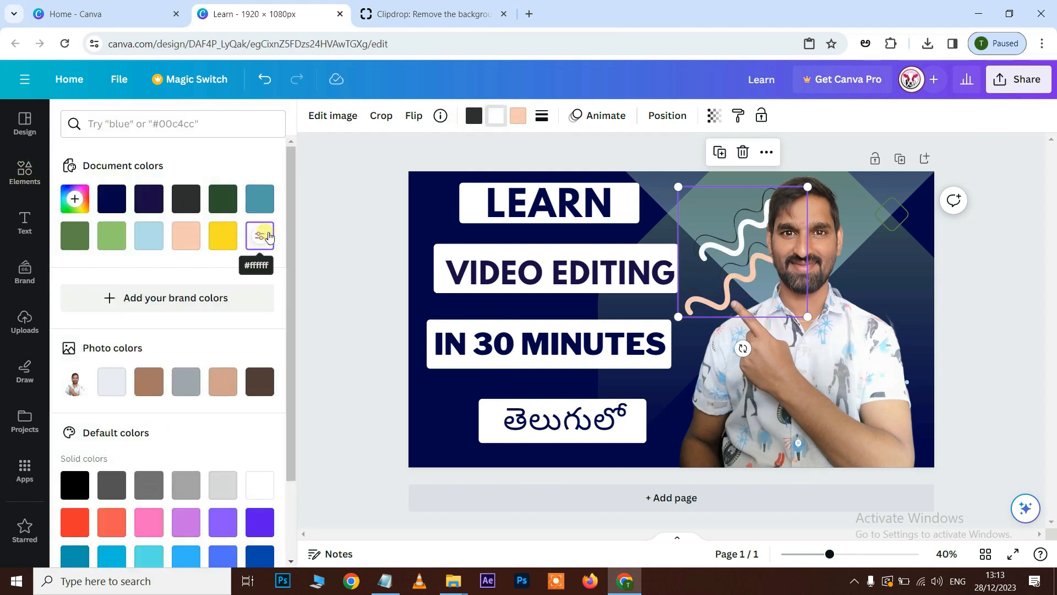
mouse_move(744, 350)
left_mouse_down()
mouse_move(727, 353)
mouse_move(640, 299)
left_mouse_up()
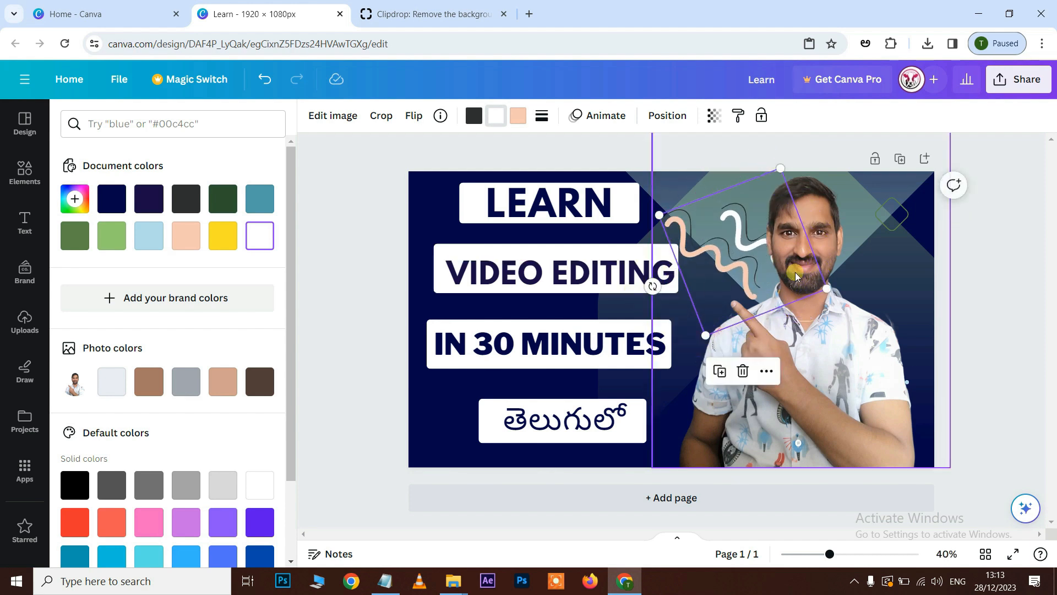
mouse_move(829, 293)
left_mouse_down()
mouse_move(793, 277)
mouse_move(820, 288)
left_mouse_up()
mouse_move(744, 236)
left_mouse_down()
mouse_move(790, 210)
mouse_move(759, 240)
mouse_move(839, 239)
mouse_move(755, 247)
mouse_move(724, 279)
left_mouse_up()
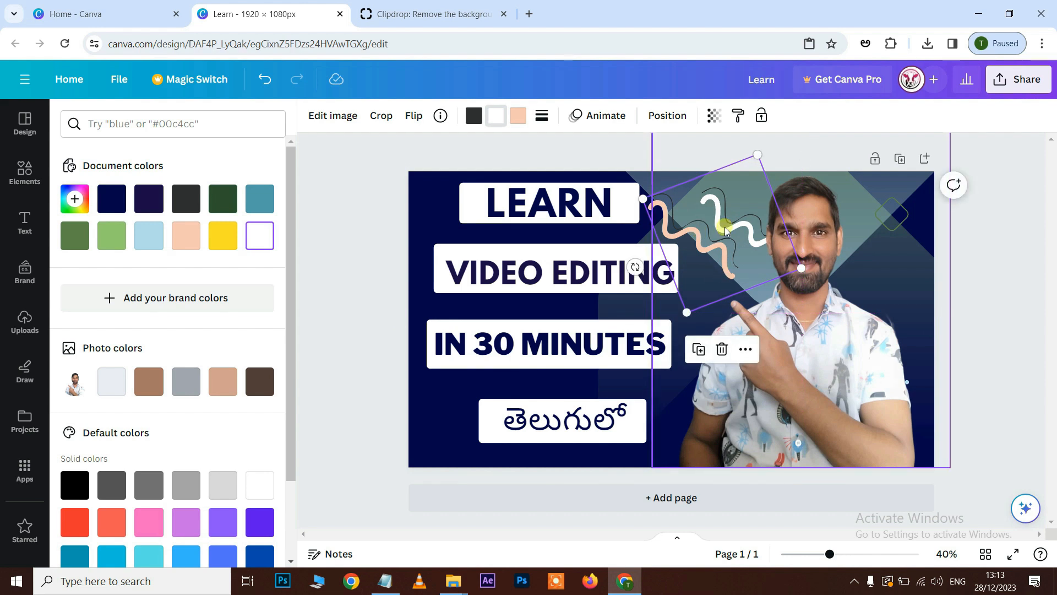
Delete the wavy-lines graphic beside the photo.
left_click(726, 231)
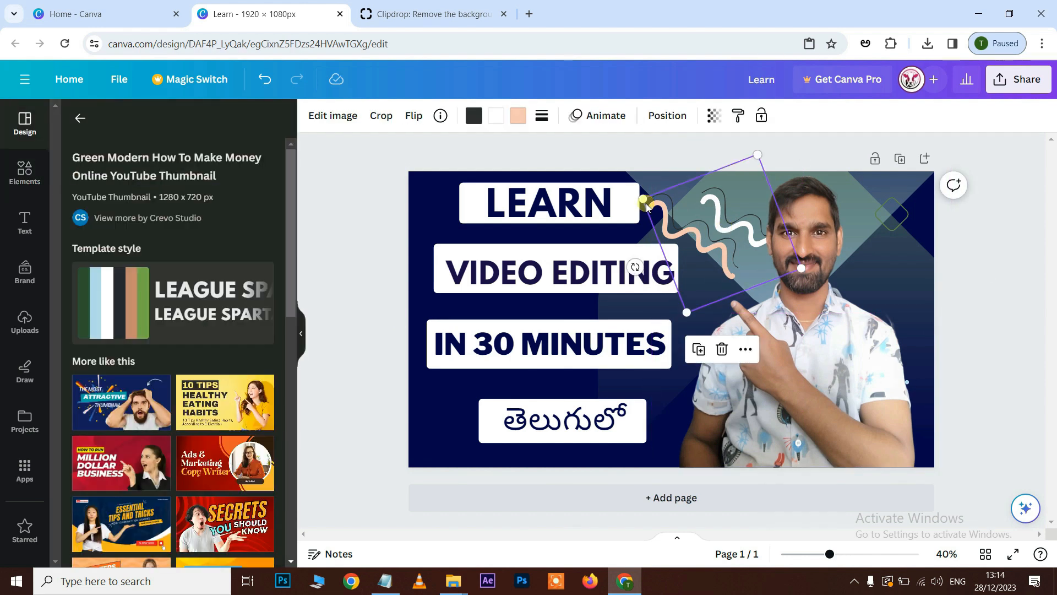
key("Delete")
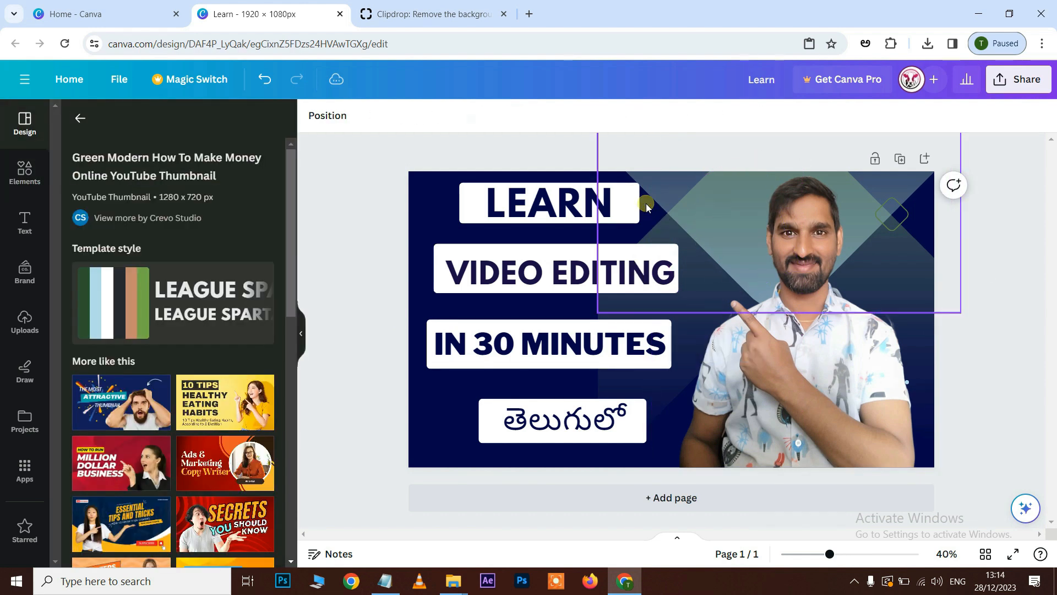
Search the design elements for "video editing colorful shapes".
left_click(25, 172)
left_click(136, 124)
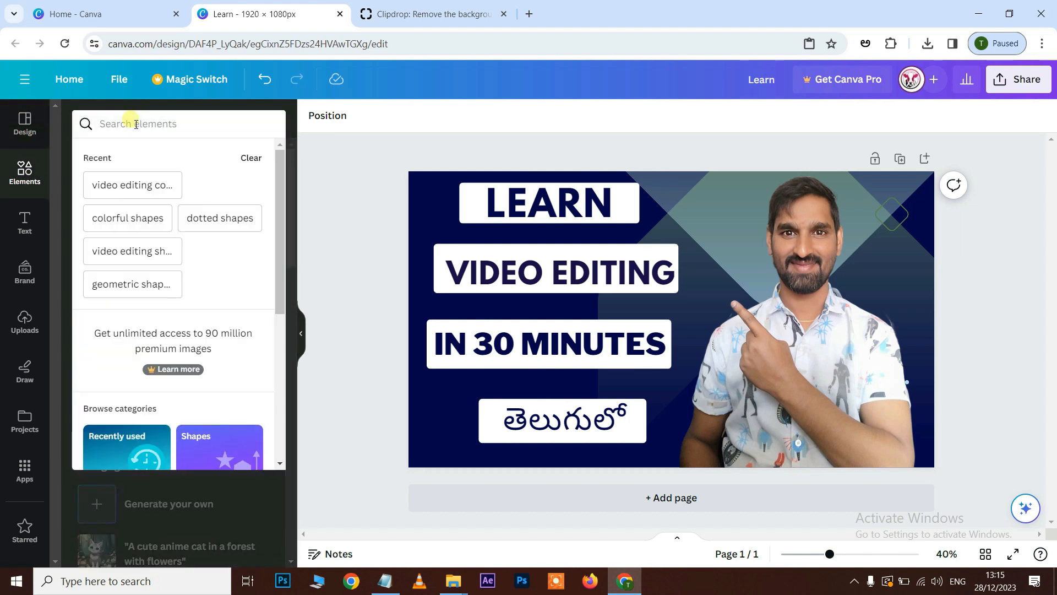
type("video editing colo")
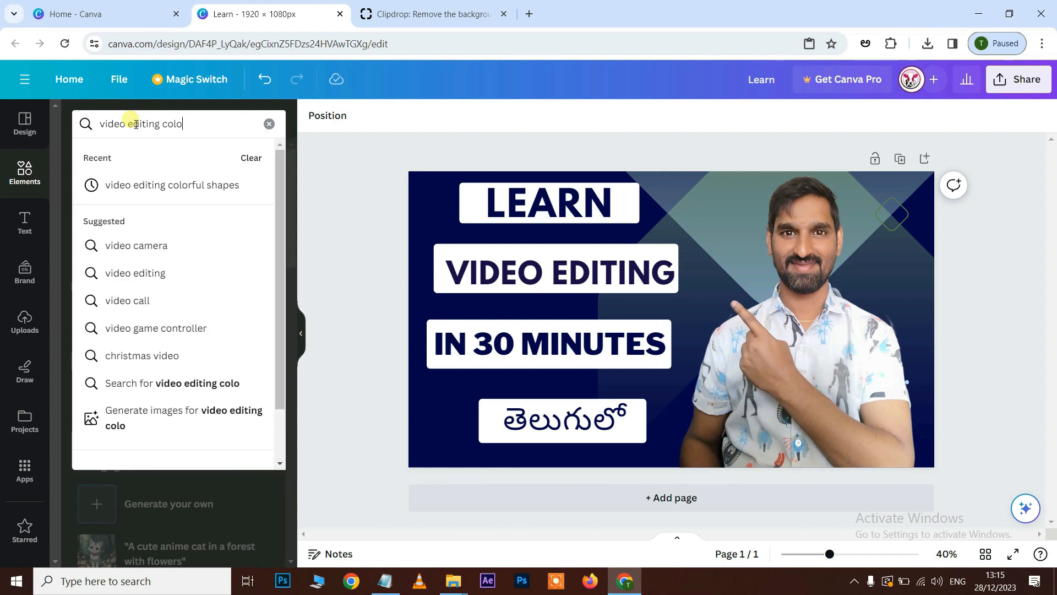
type("rful shapes")
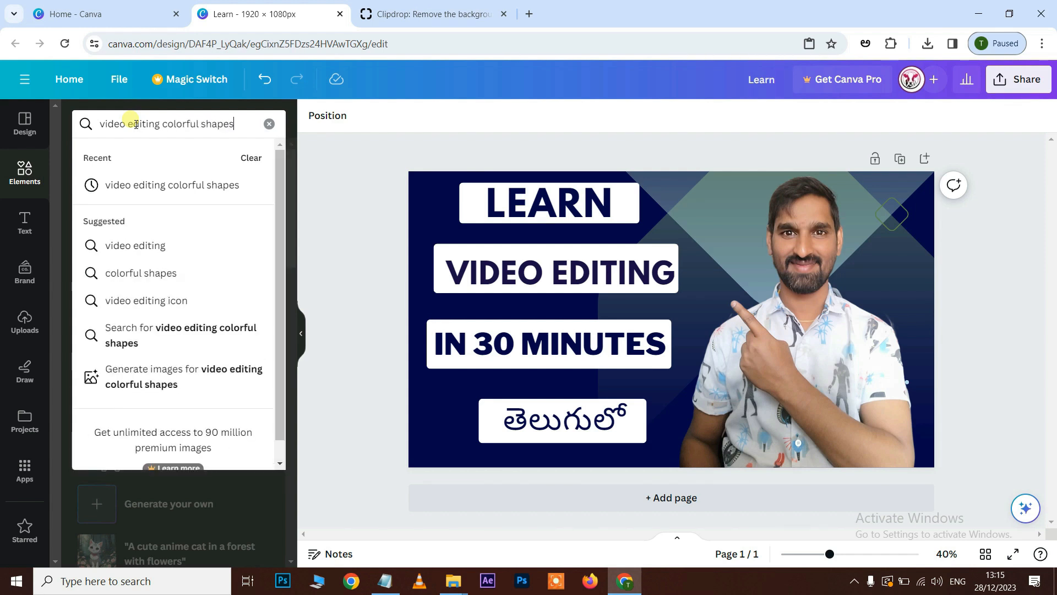
key("Return")
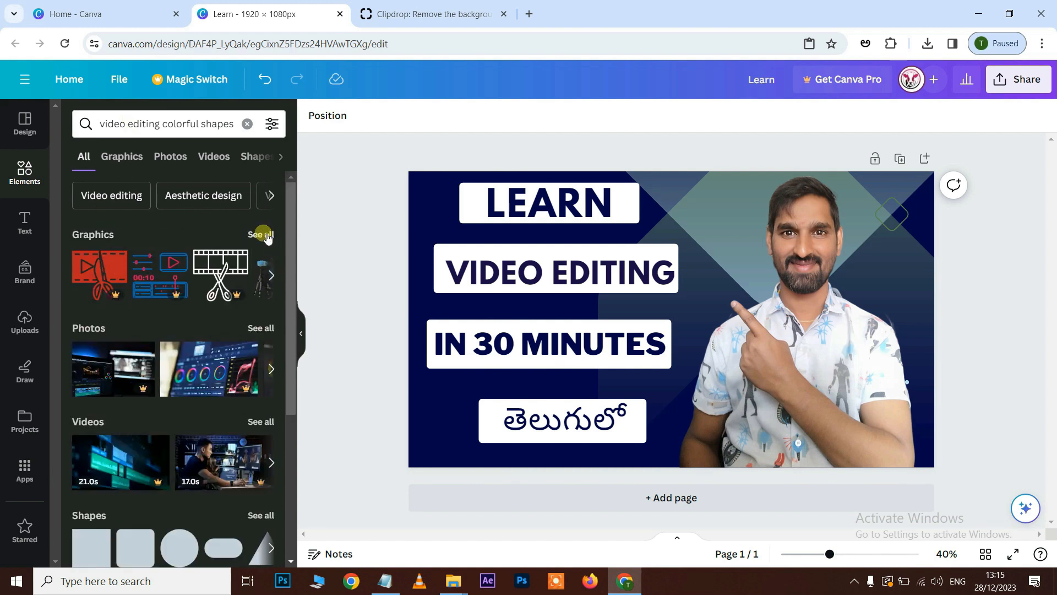
Browse all the graphics found and add the outlined open-scissors graphic with the dashed cutting line.
left_click(265, 236)
scroll(191, 346, "down", 6)
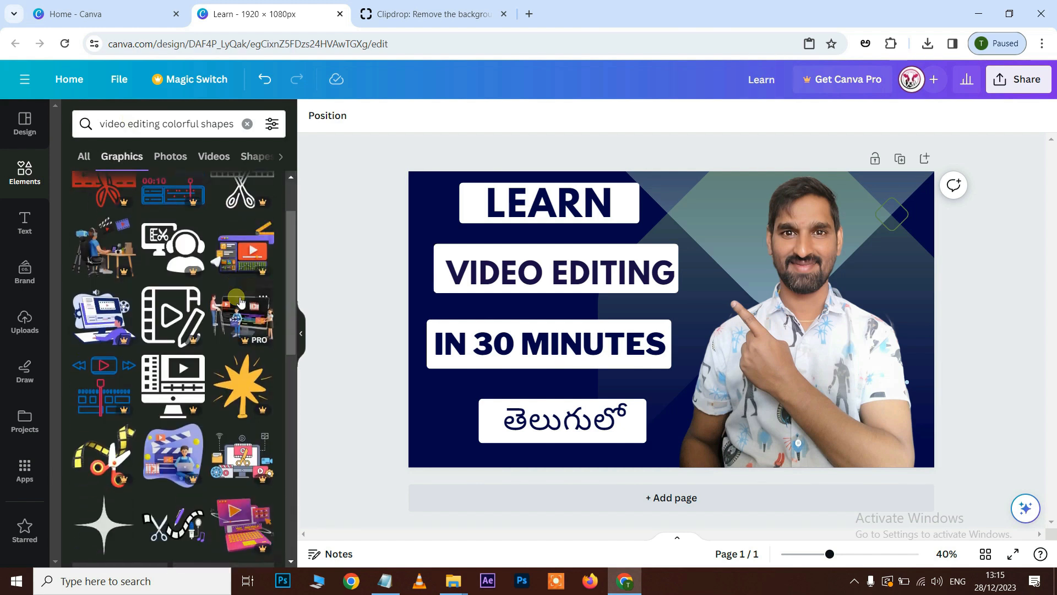
scroll(193, 346, "down", 4)
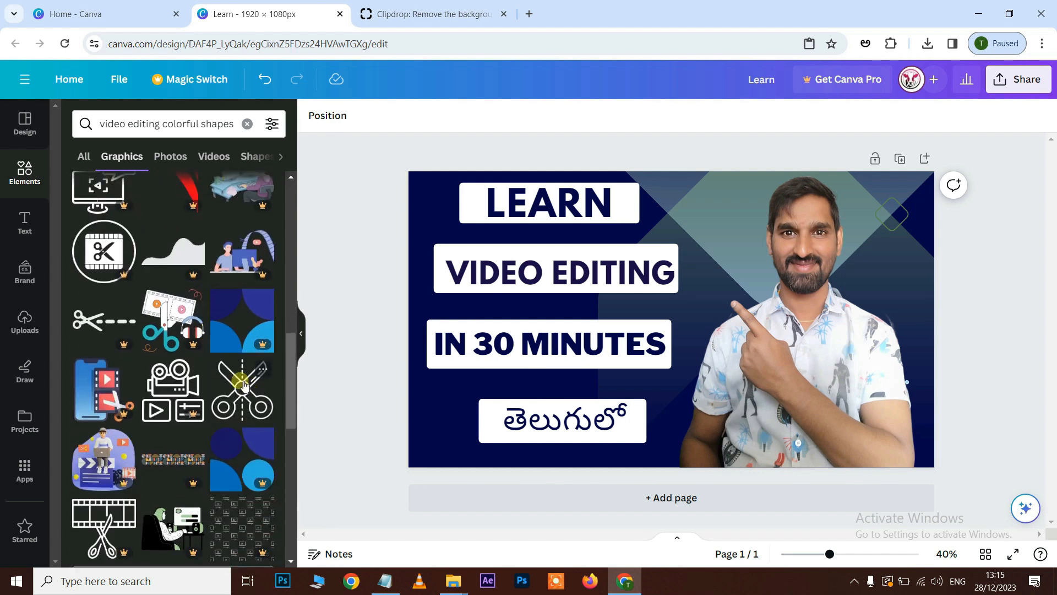
left_click(242, 395)
scroll(197, 423, "down", 3)
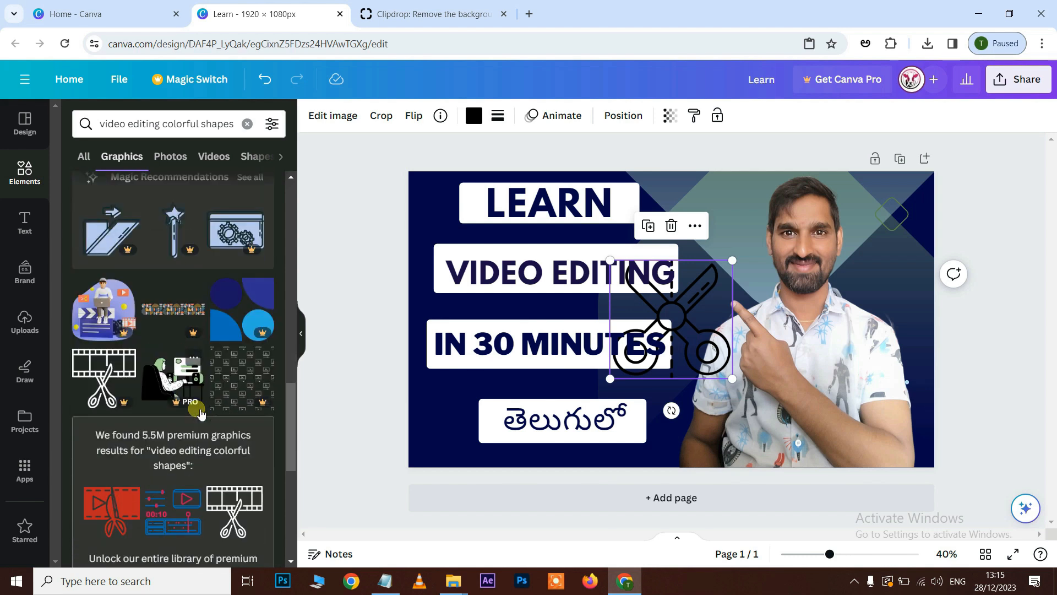
scroll(200, 414, "down", 6)
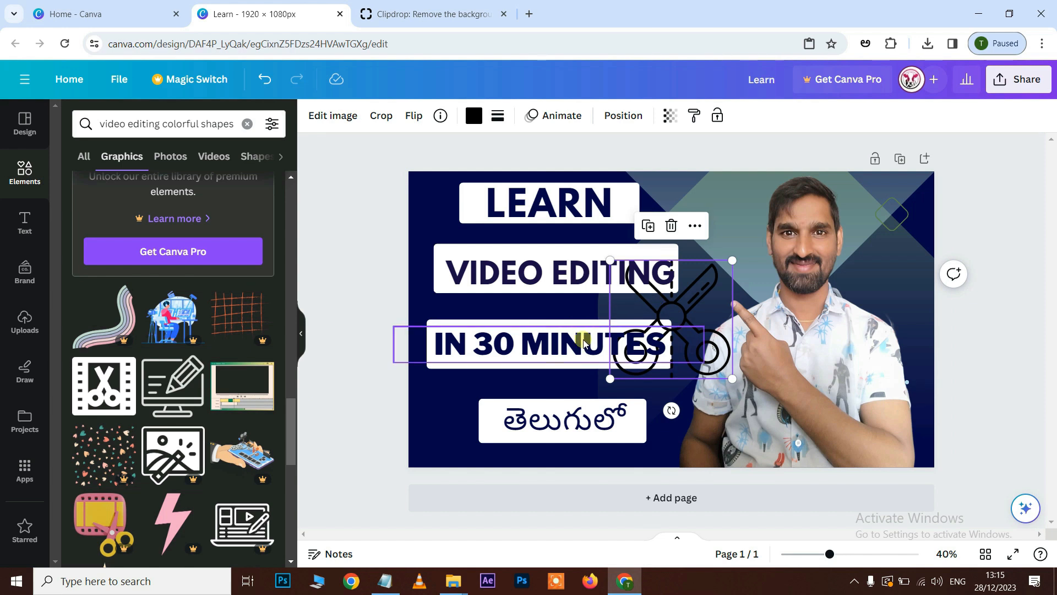
Move the scissors graphic up beside the man's face and colour it white.
left_click_drag(702, 295, 779, 243)
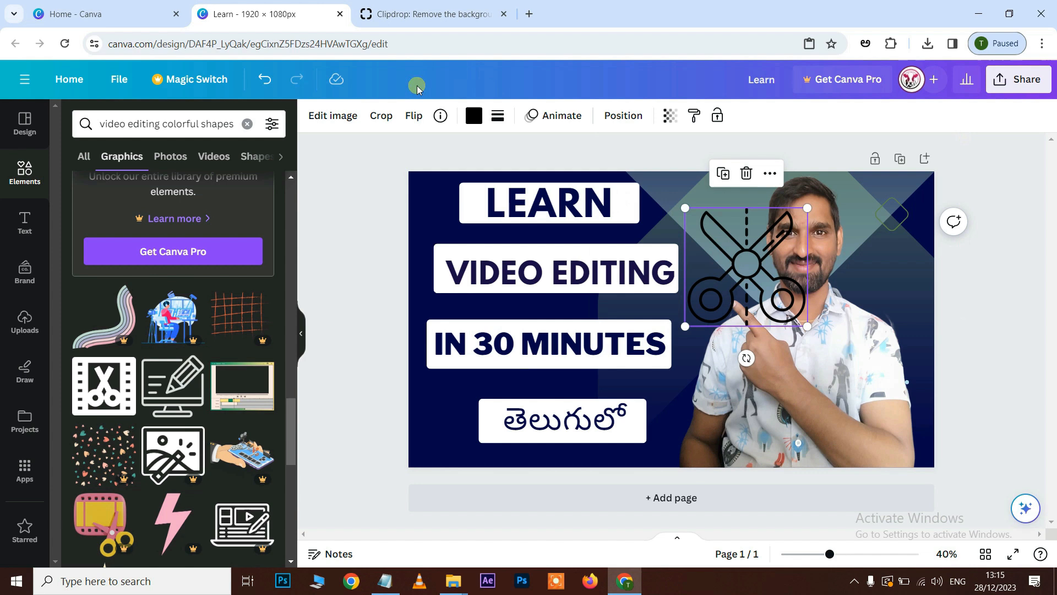
left_click(472, 116)
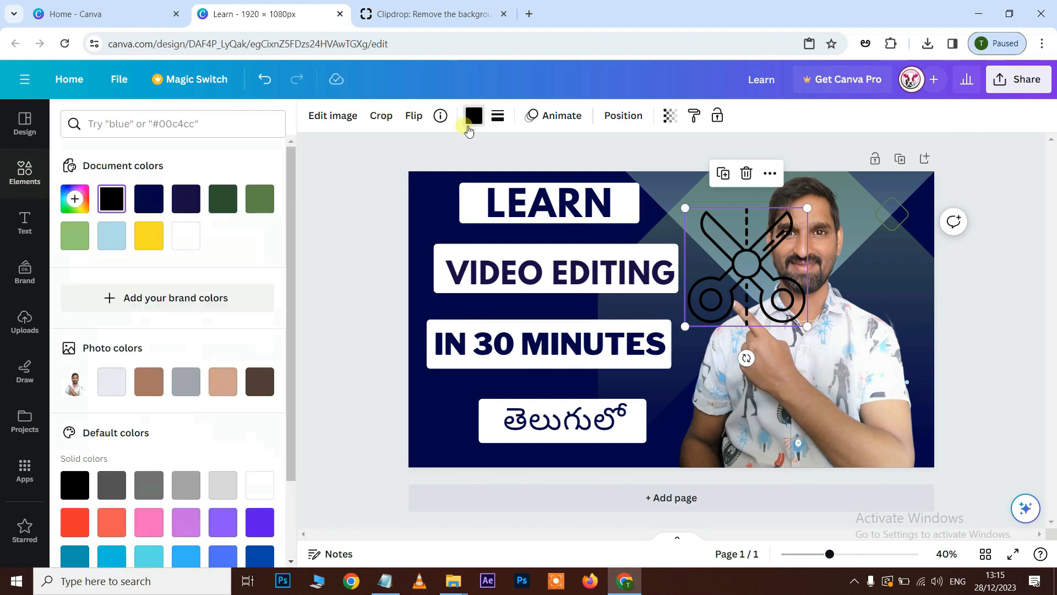
left_click(186, 234)
Shrink and rotate the scissors graphic and place it in the green area to the left of the head.
left_click_drag(807, 209, 757, 258)
left_click_drag(714, 358, 815, 259)
left_click_drag(725, 291, 720, 210)
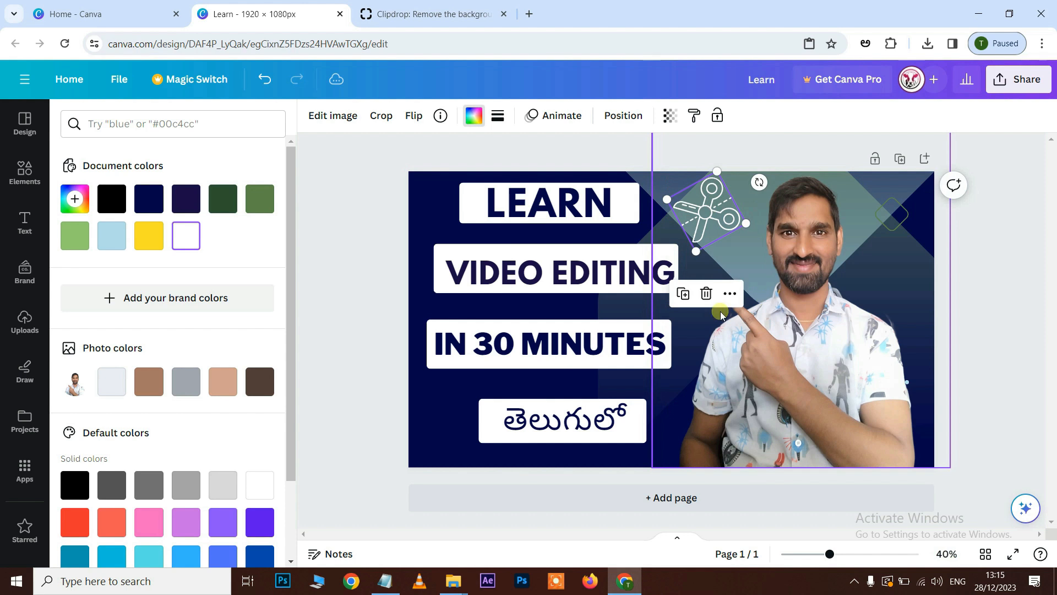
Make the scissors graphic semi-transparent and slightly larger, and place it to the right of the head above the shoulder.
left_click(672, 120)
left_click_drag(666, 174, 600, 172)
left_click_drag(755, 229, 765, 237)
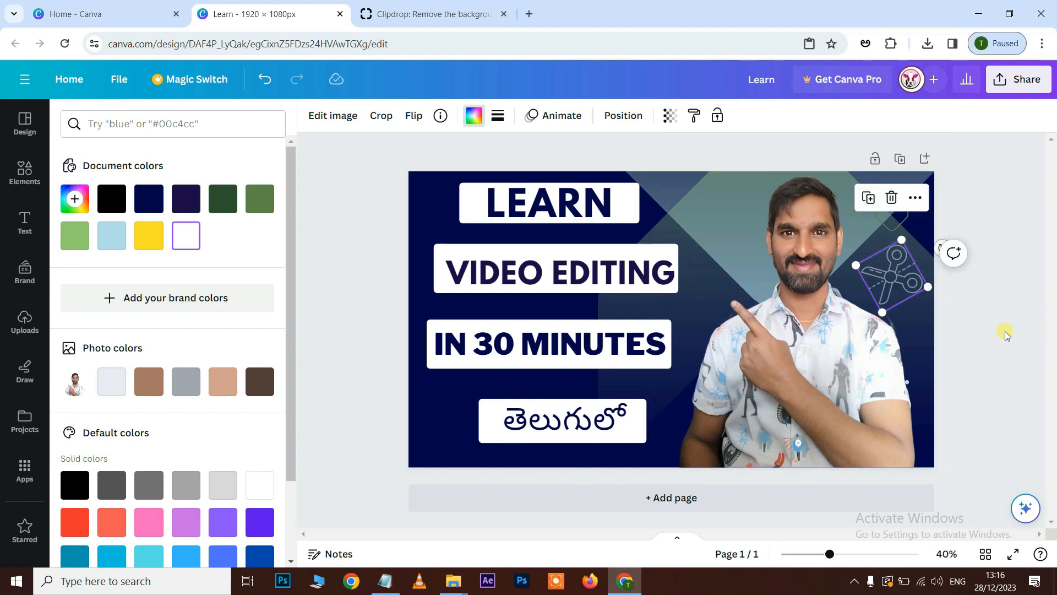
left_click(1006, 334)
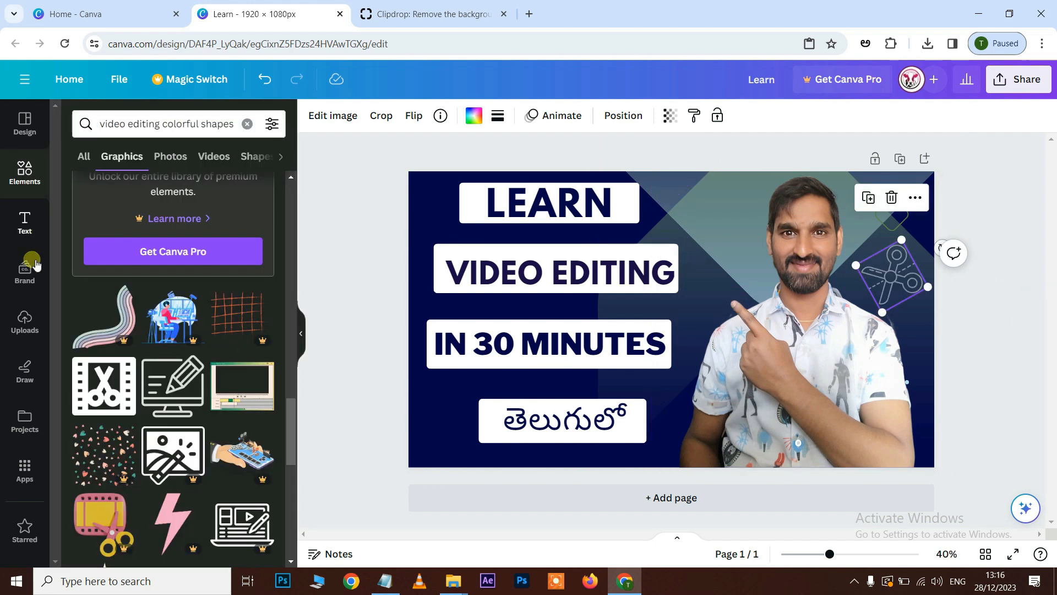
Search the design elements for "party decorations".
left_click(24, 171)
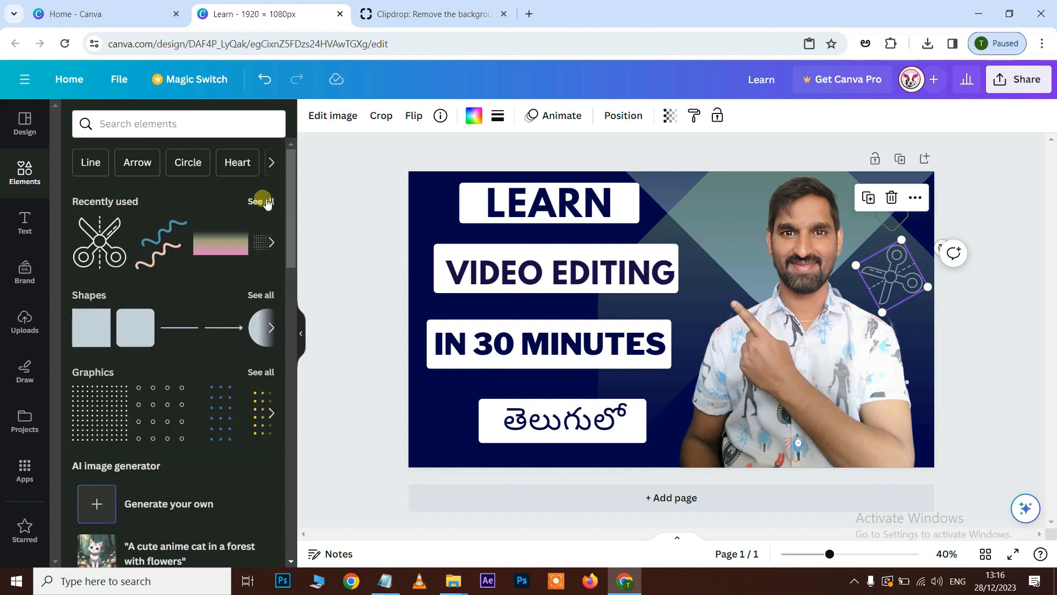
left_click(173, 128)
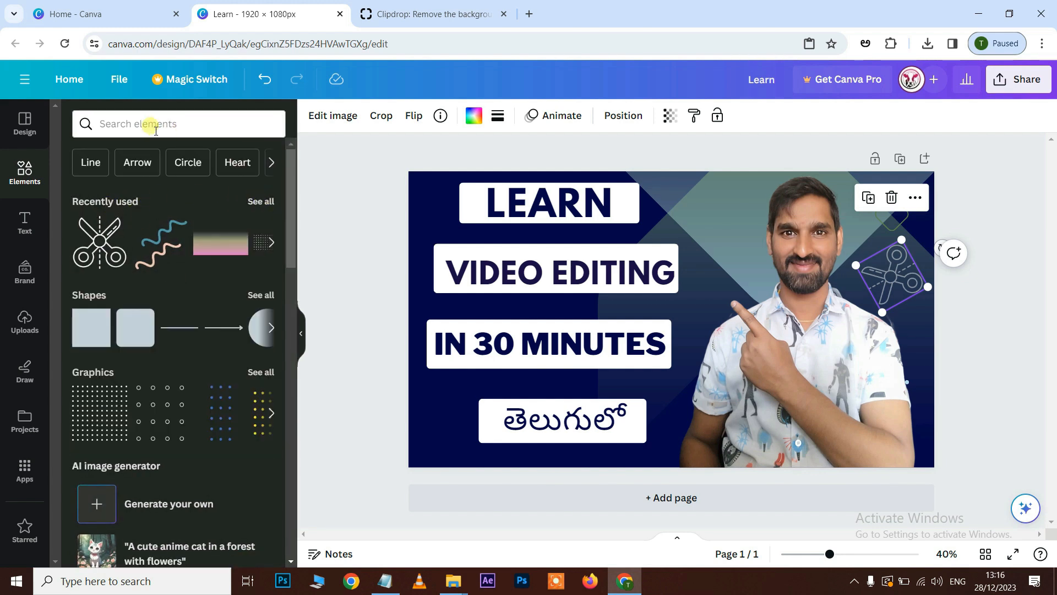
type("col")
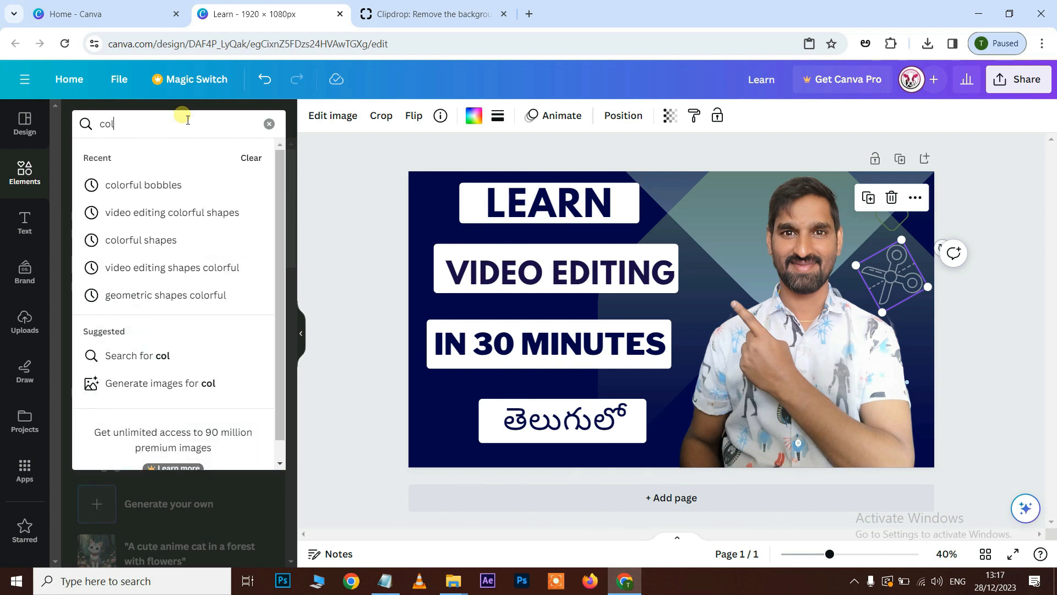
type("orful party decort")
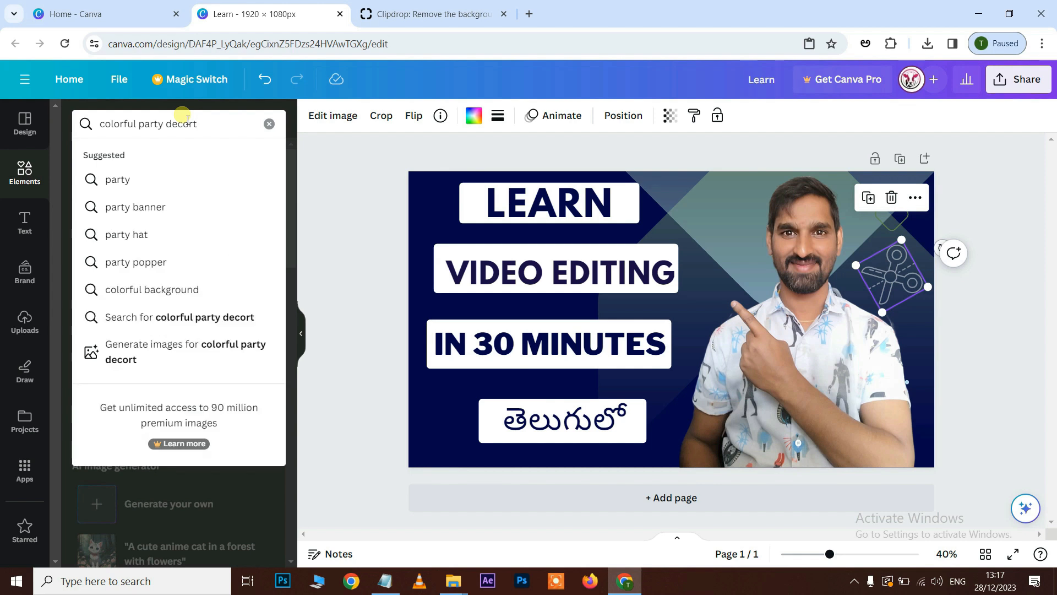
left_click(131, 179)
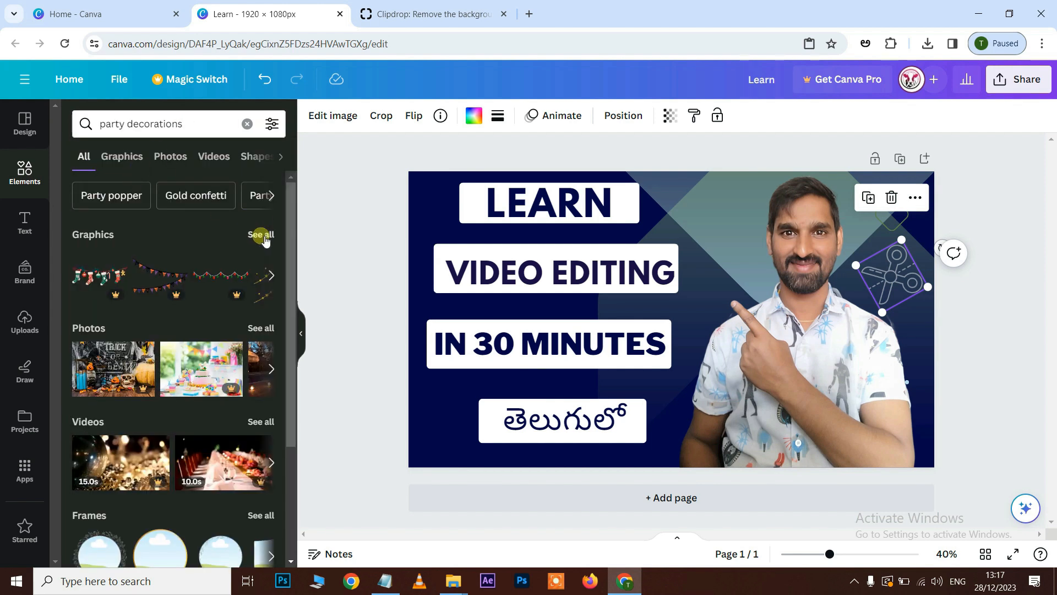
Look through all the party decoration graphics for a suitable confetti-style decoration.
left_click(261, 236)
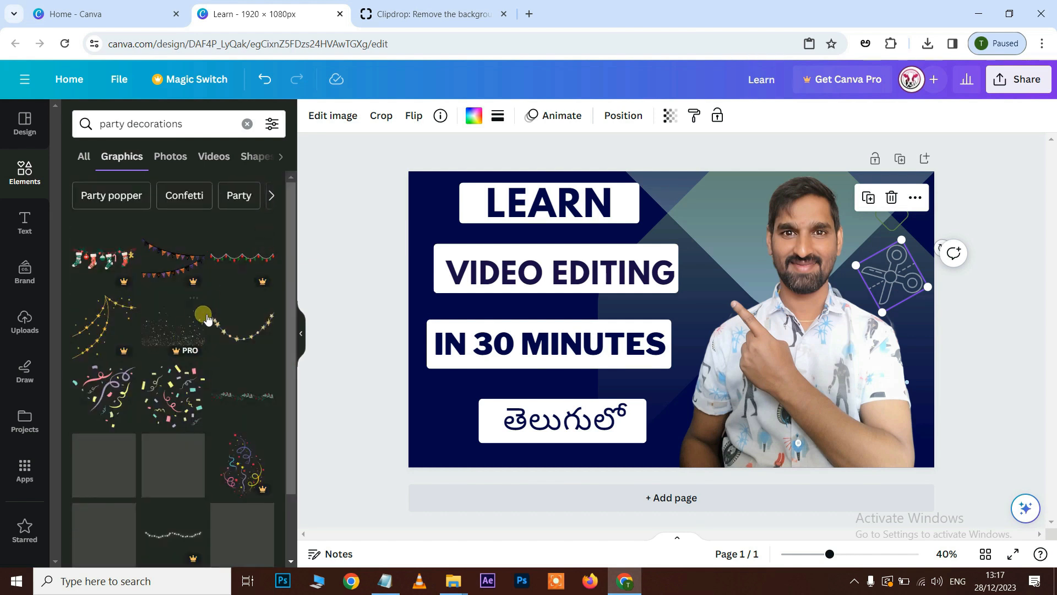
scroll(159, 330, "down", 2)
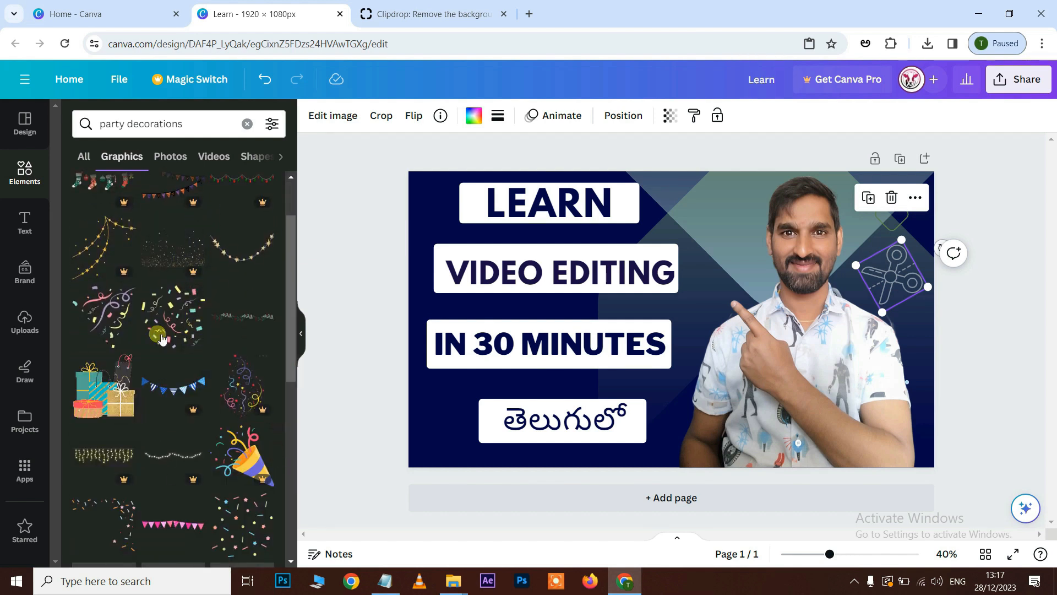
scroll(113, 329, "down", 3)
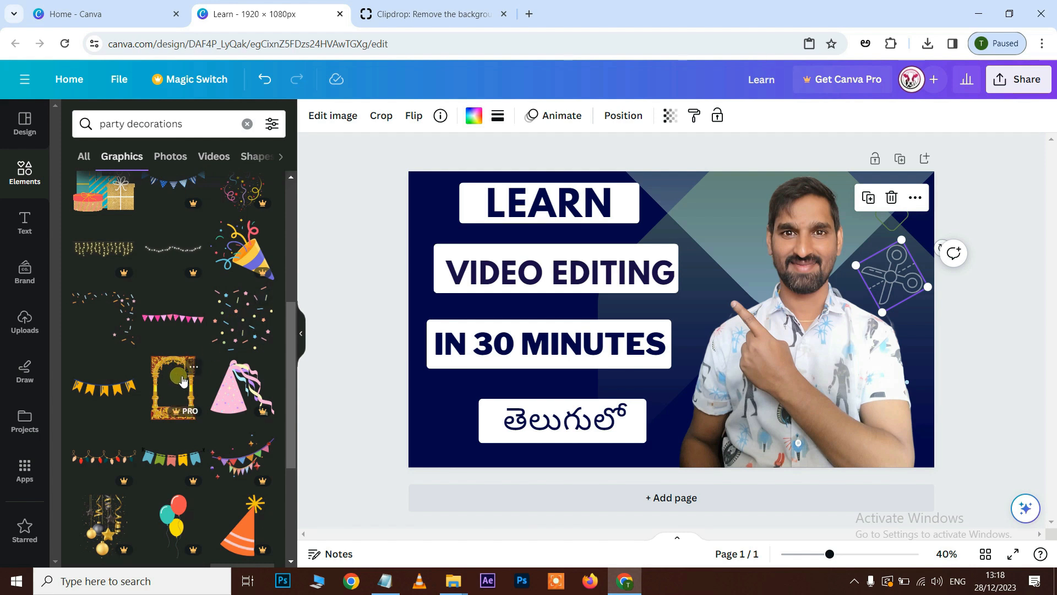
scroll(144, 473, "down", 2)
scroll(175, 461, "up", 4)
Search the design elements for "colorful dots".
left_click_drag(199, 124, 75, 141)
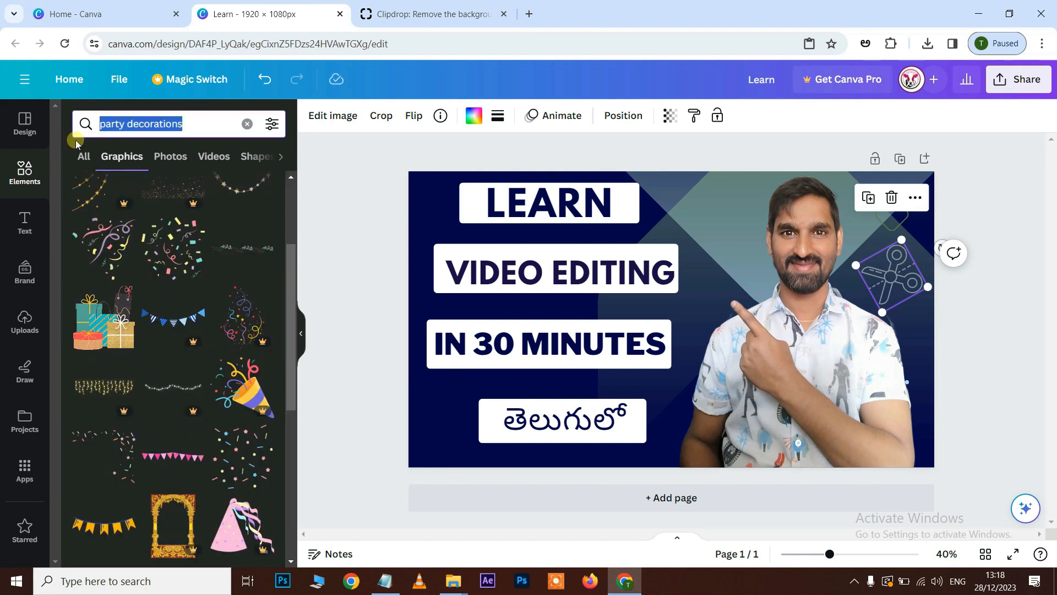
type("colorful t")
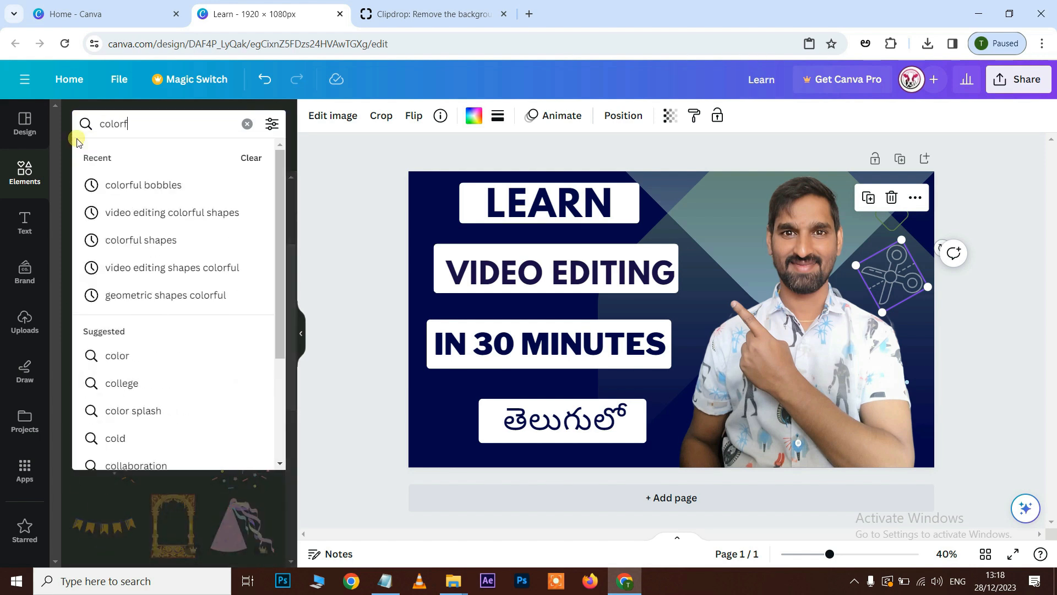
key("BackSpace")
type("dots")
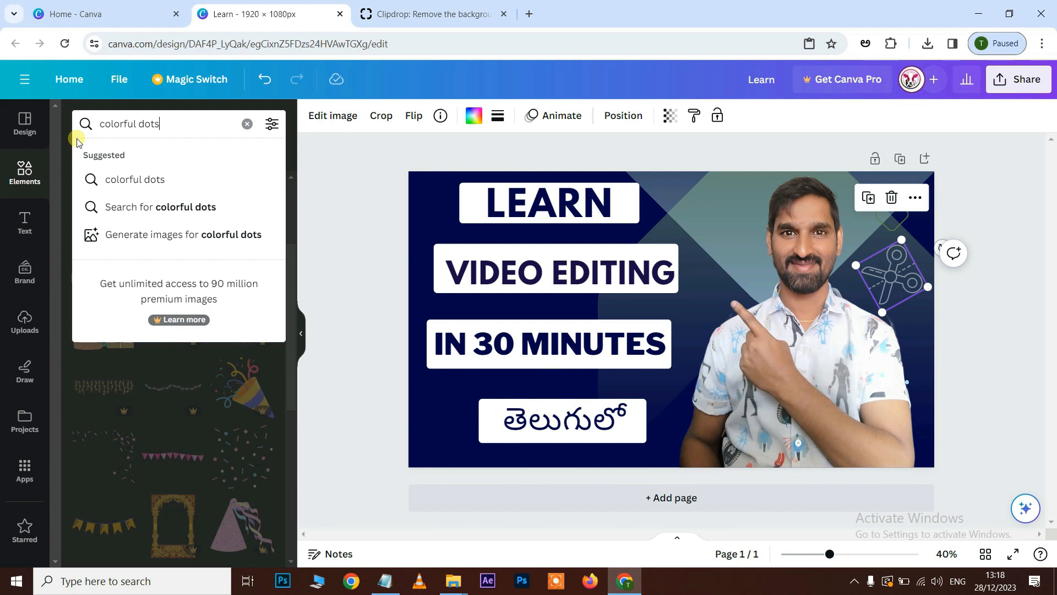
key("Return")
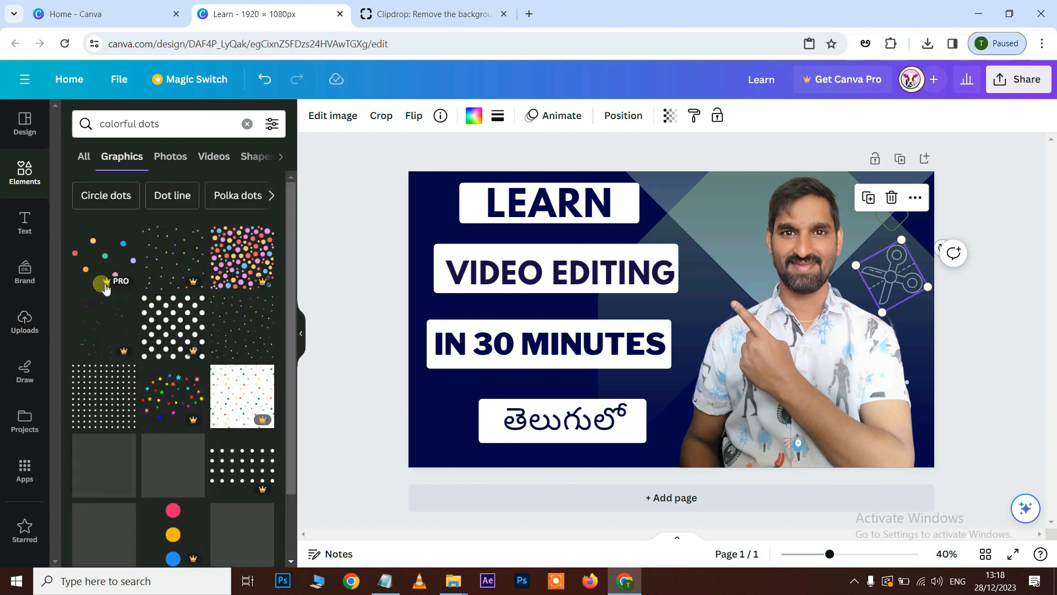
Find the dotted circle among the colorful dots graphics, add it to the design and place it around the head.
scroll(107, 287, "down", 3)
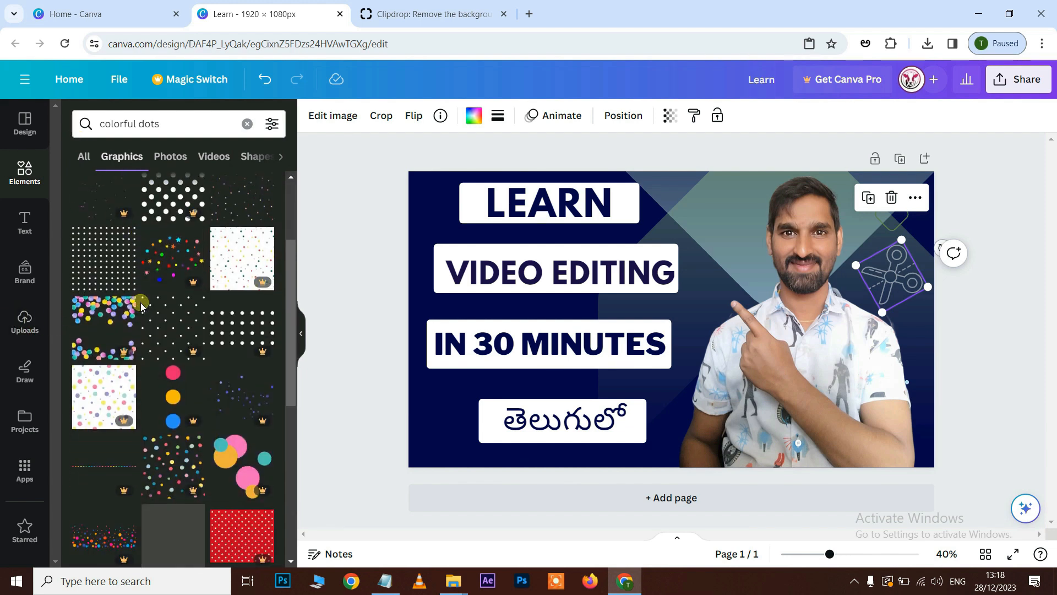
scroll(142, 307, "down", 10)
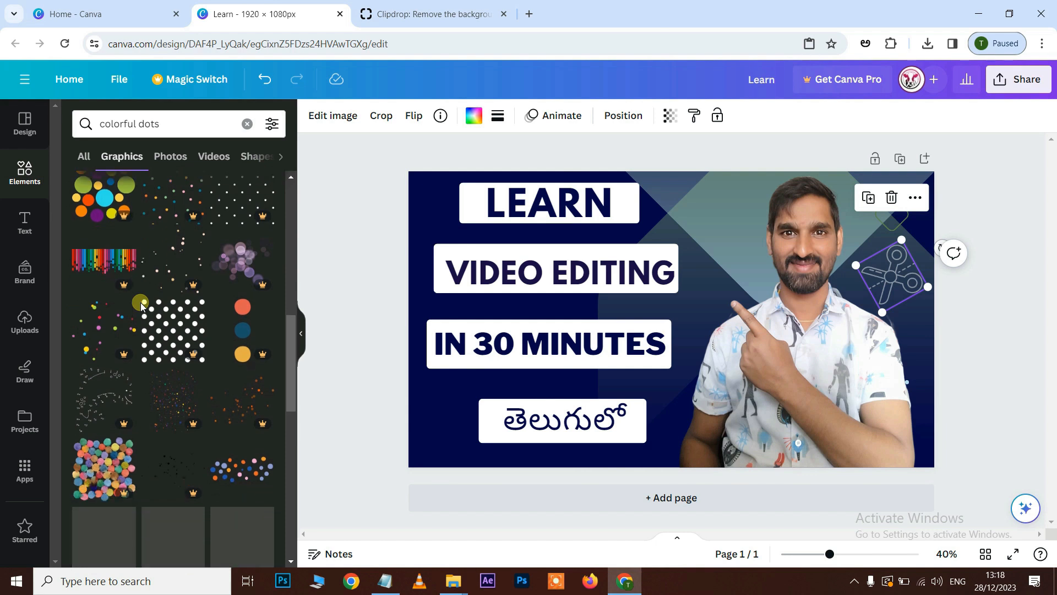
scroll(142, 306, "down", 3)
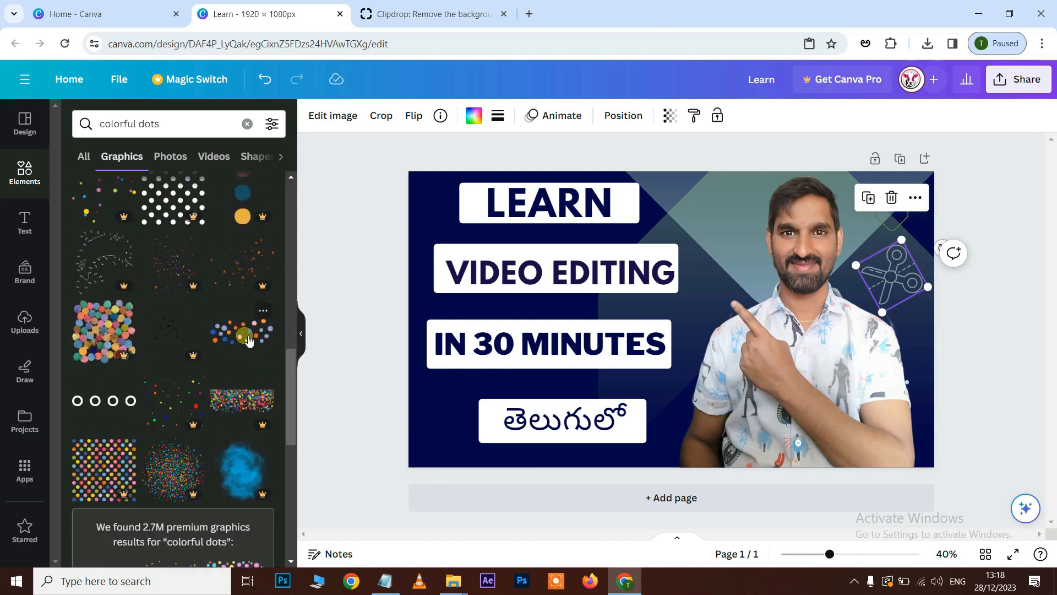
scroll(247, 339, "down", 10)
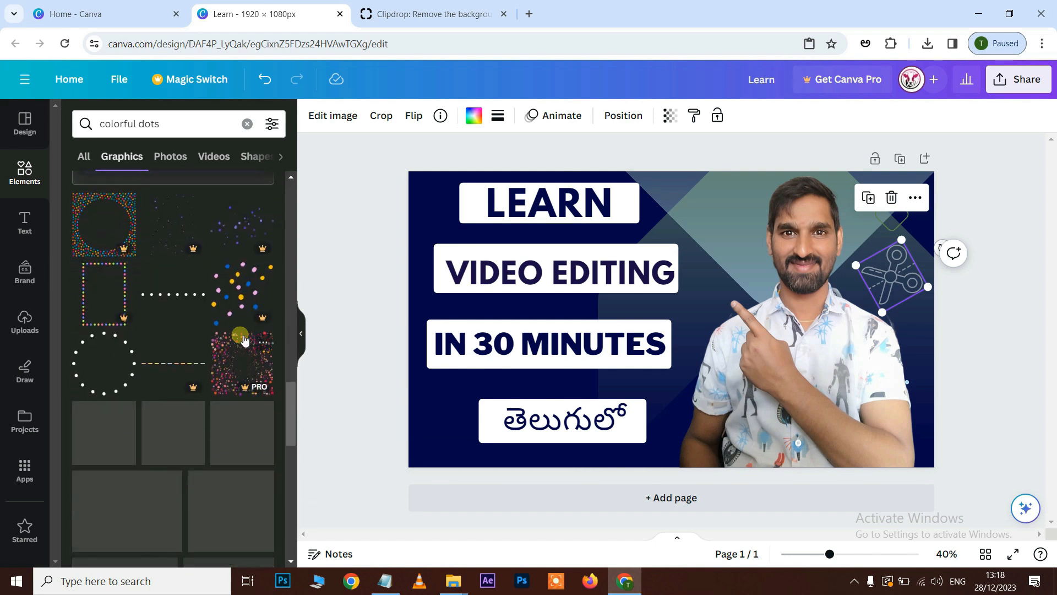
scroll(110, 376, "down", 4)
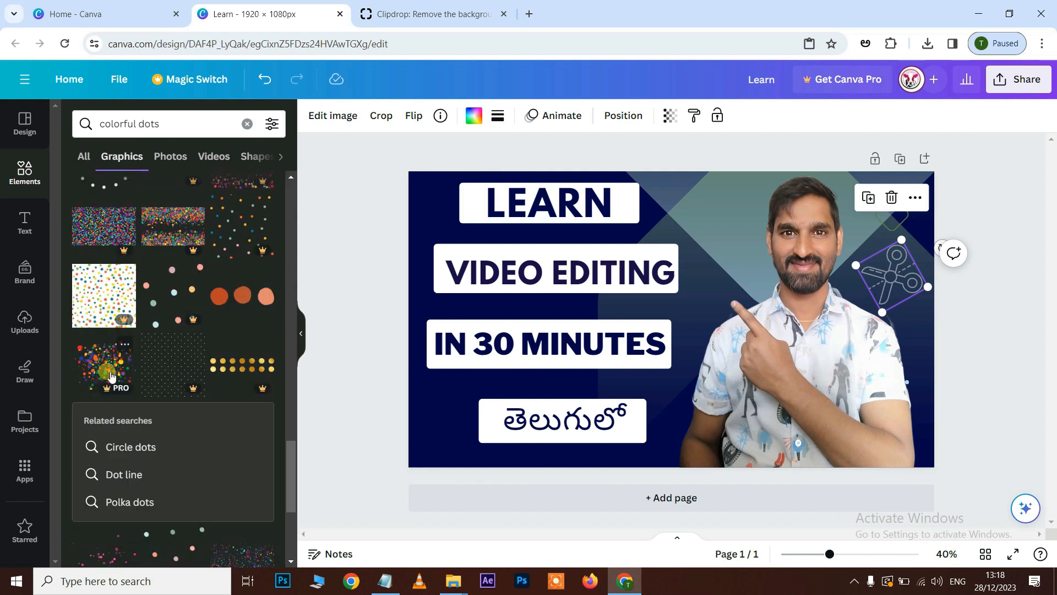
scroll(110, 376, "up", 2)
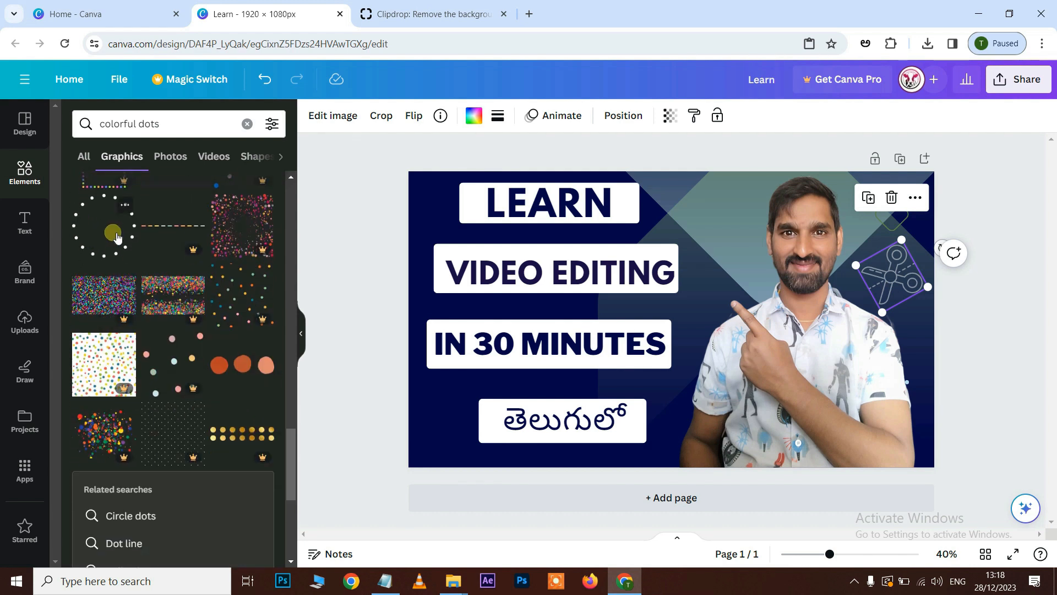
left_click(117, 237)
left_click_drag(702, 310, 837, 221)
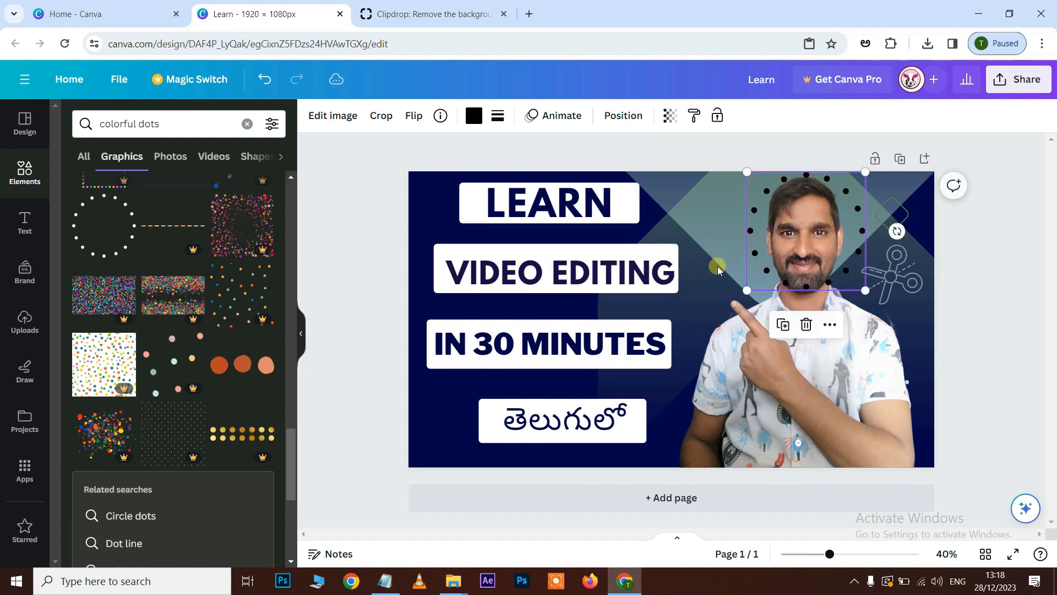
Colour the dotted circle white and nudge it slightly to the left around the head.
left_click(473, 115)
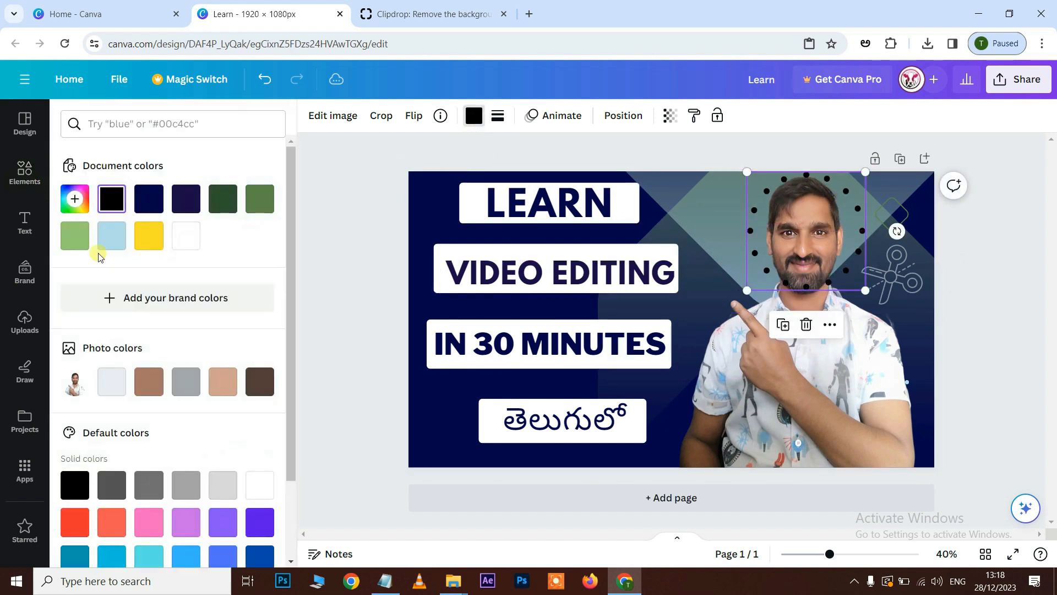
left_click(185, 235)
left_click_drag(798, 231, 794, 231)
Move the dotted circle's layer directly beneath the cut-out photo and make the circle semi-transparent.
right_click(810, 243)
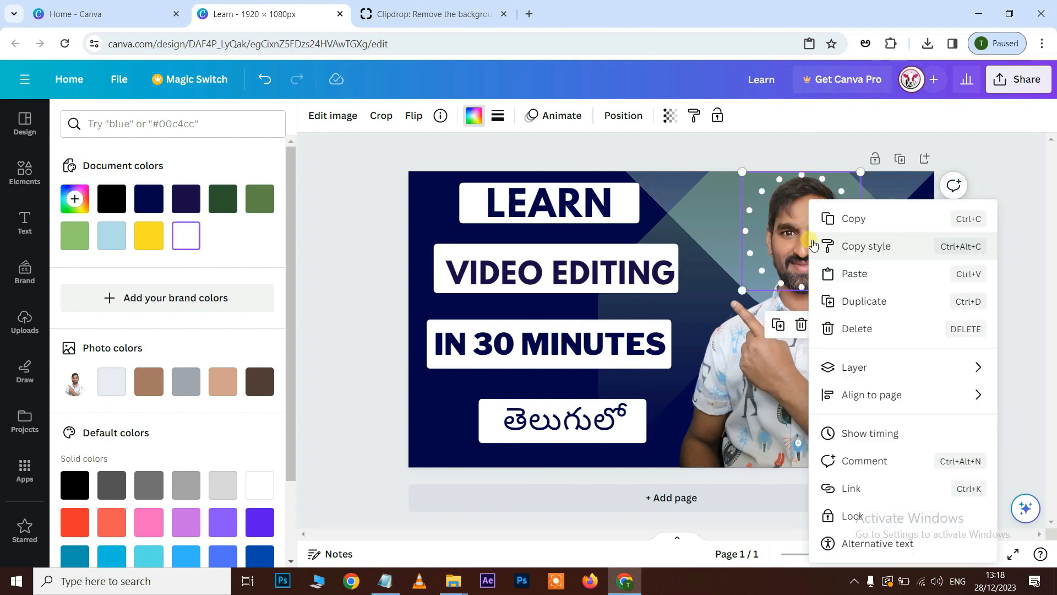
mouse_move(883, 373)
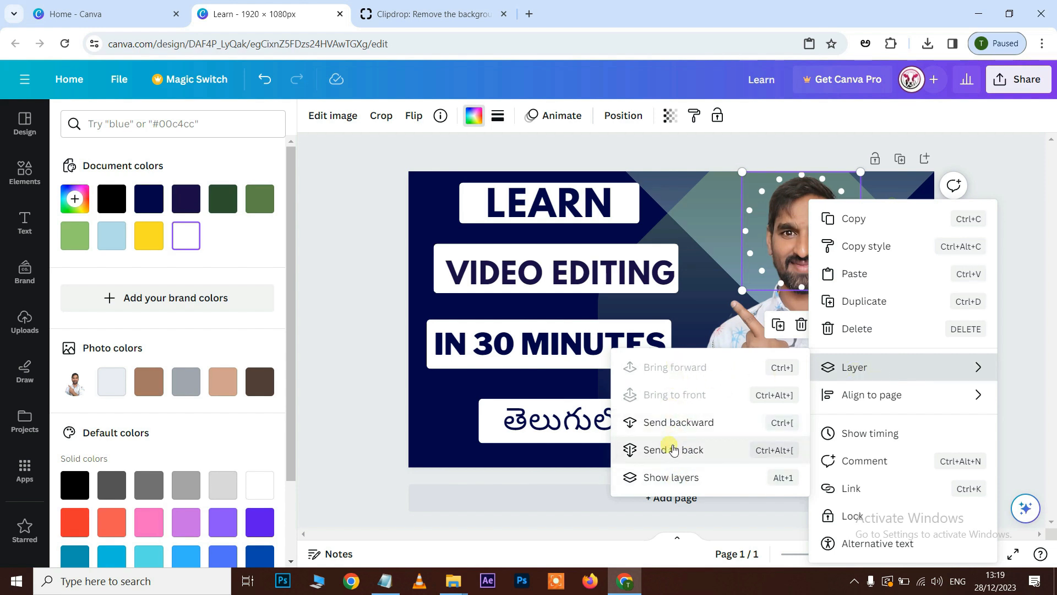
left_click(692, 478)
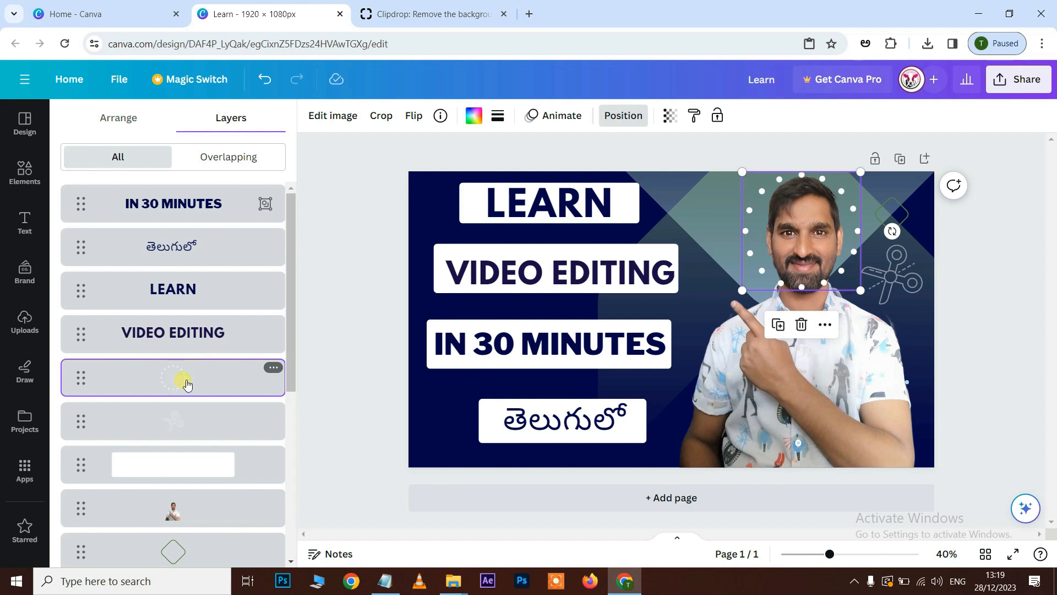
left_click(210, 387)
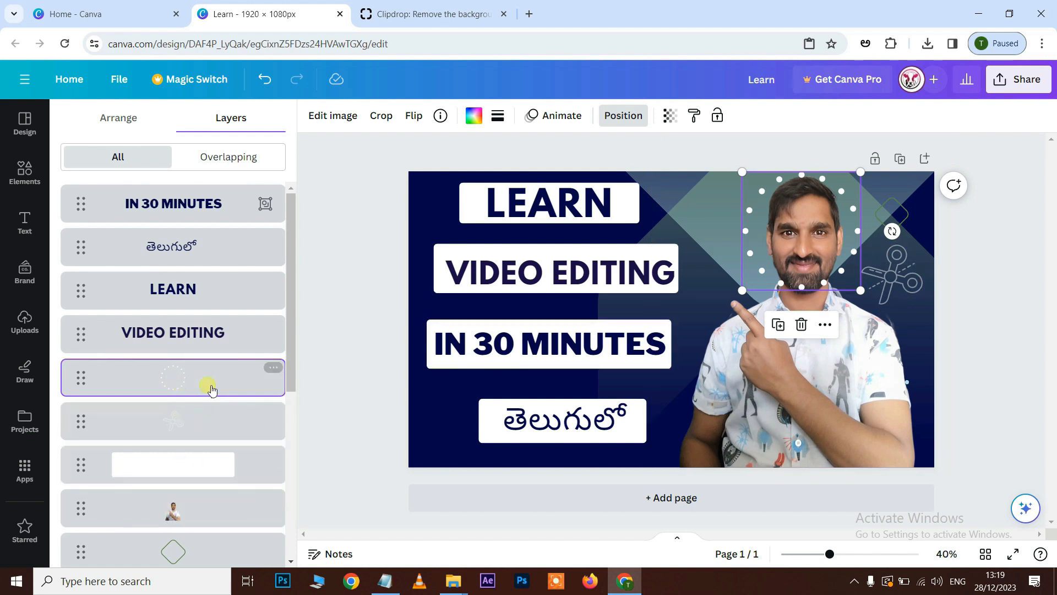
left_click_drag(213, 394, 217, 441)
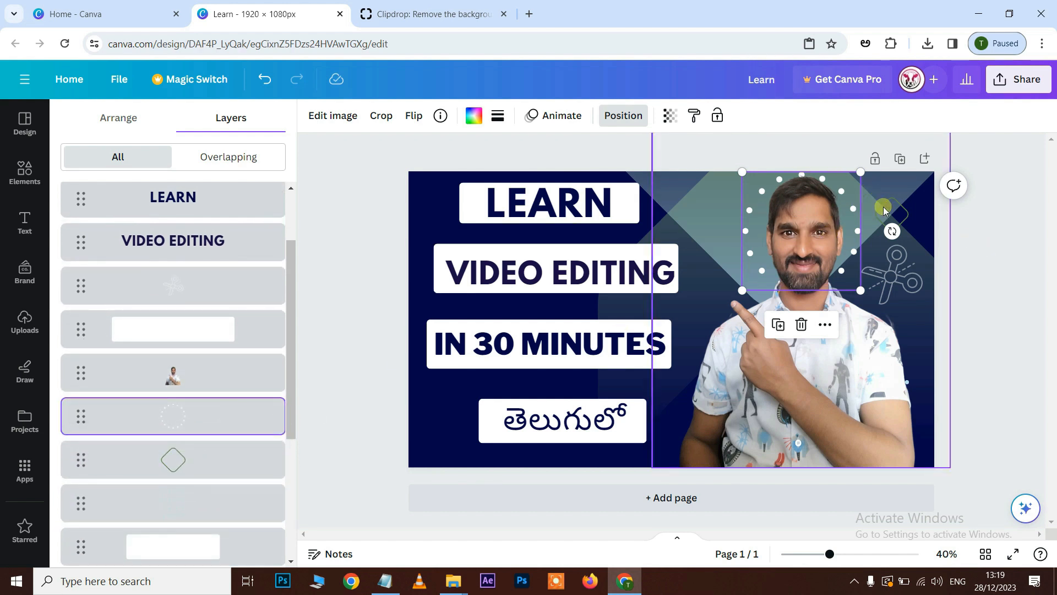
left_click(671, 116)
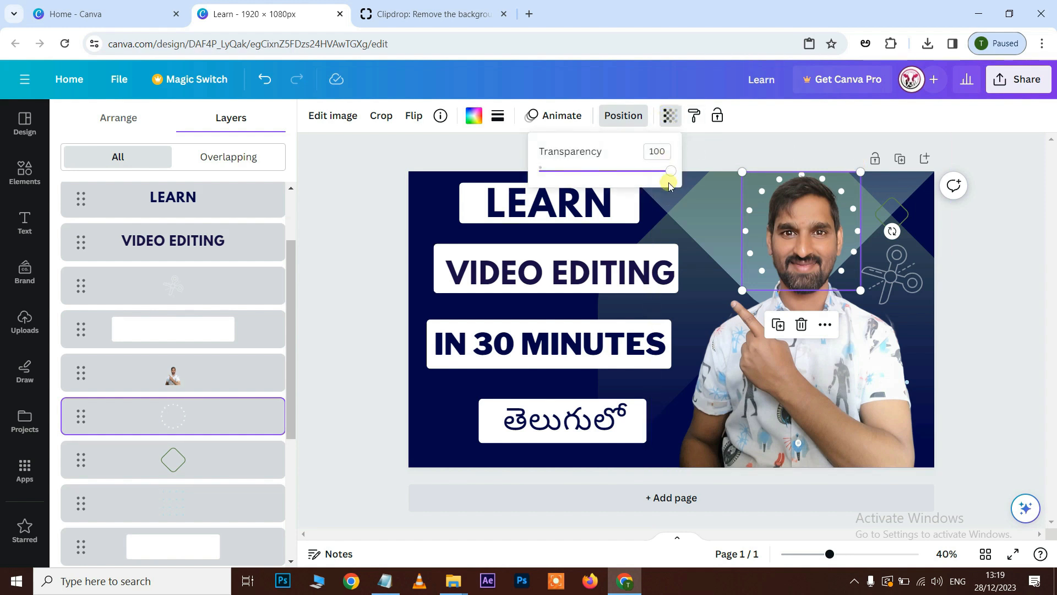
key("ctrl+z")
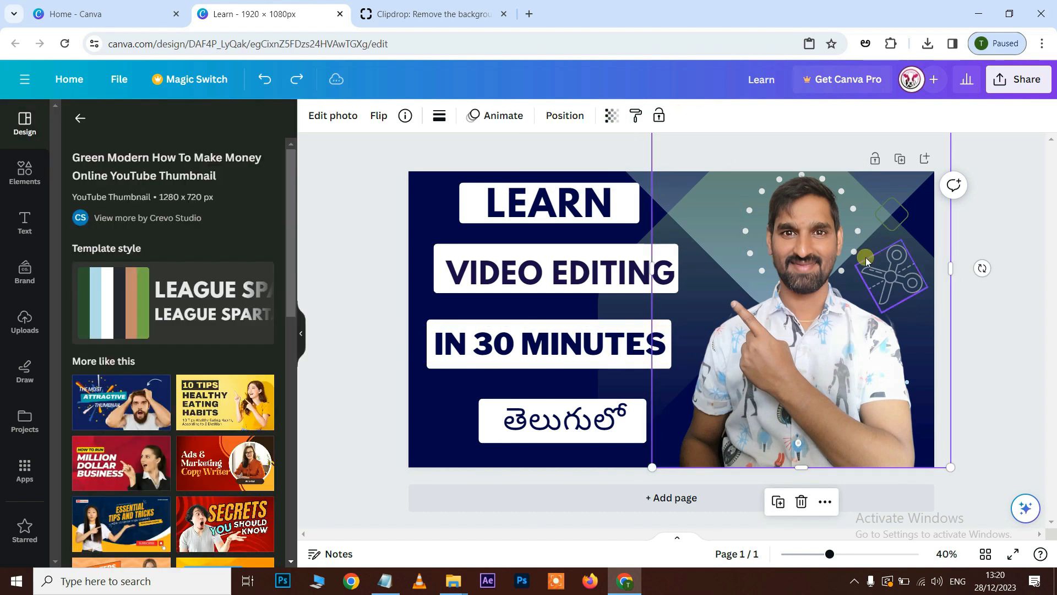
Move the photo aside to delete the dotted circle behind it, and place the photo flush with the page's right edge.
left_click_drag(822, 457, 980, 457)
left_click(746, 209)
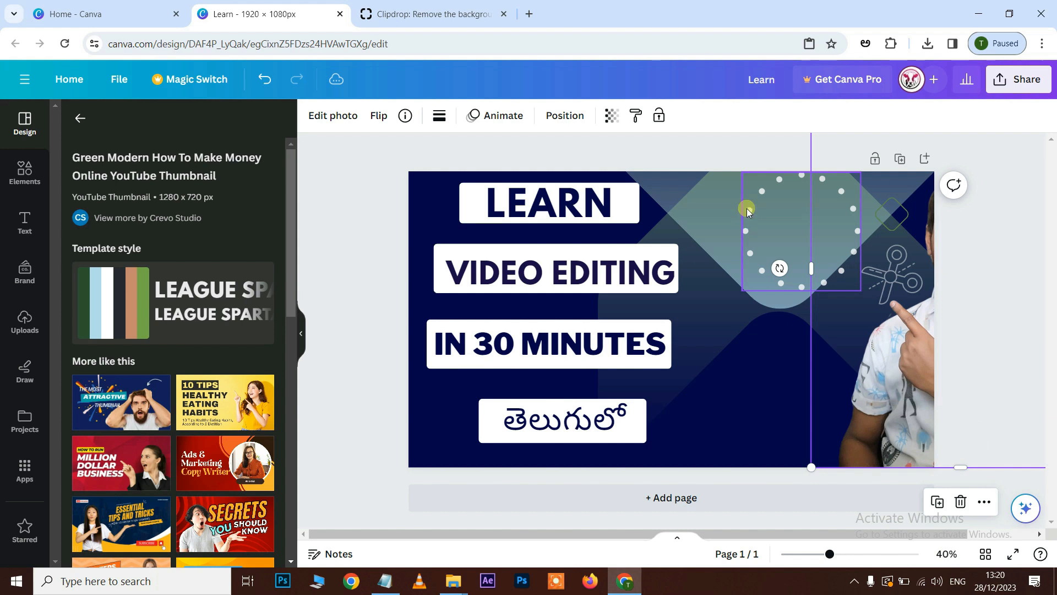
left_click_drag(748, 219, 733, 385)
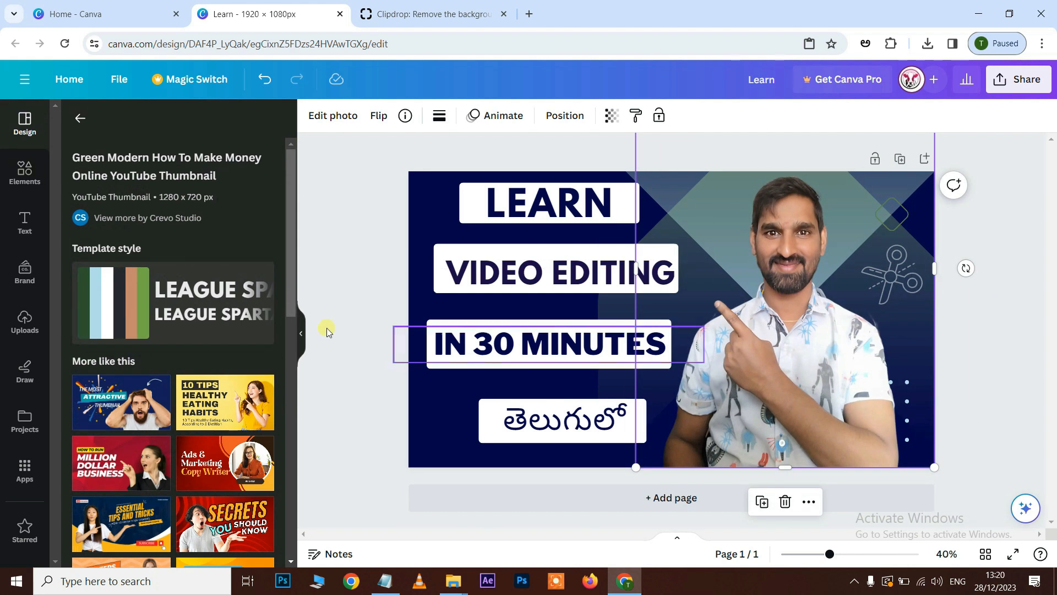
Add the three-colour zigzag lines graphic from the recently used elements and place it over the head in the page's upper-right area.
left_click(18, 174)
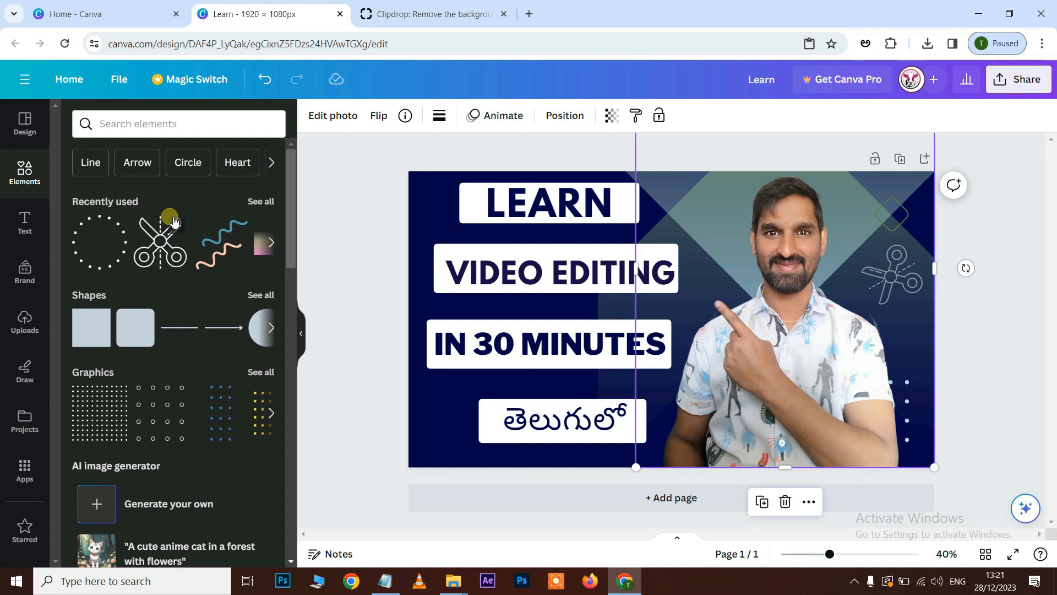
left_click(267, 202)
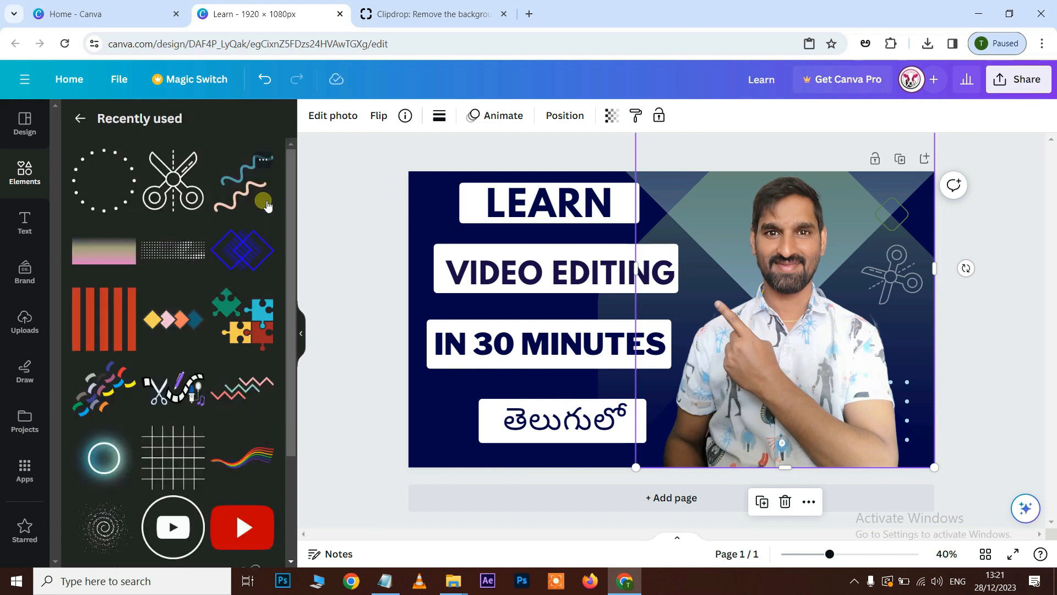
left_click(242, 392)
left_click_drag(697, 317, 847, 211)
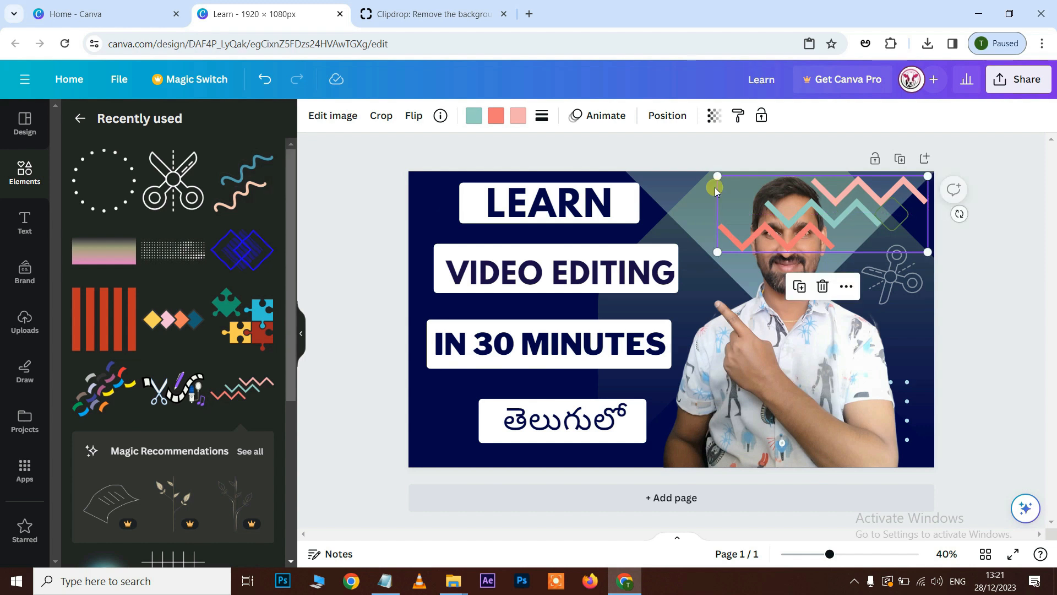
Send the zigzag lines graphic to the back of the design.
right_click(802, 225)
mouse_move(876, 409)
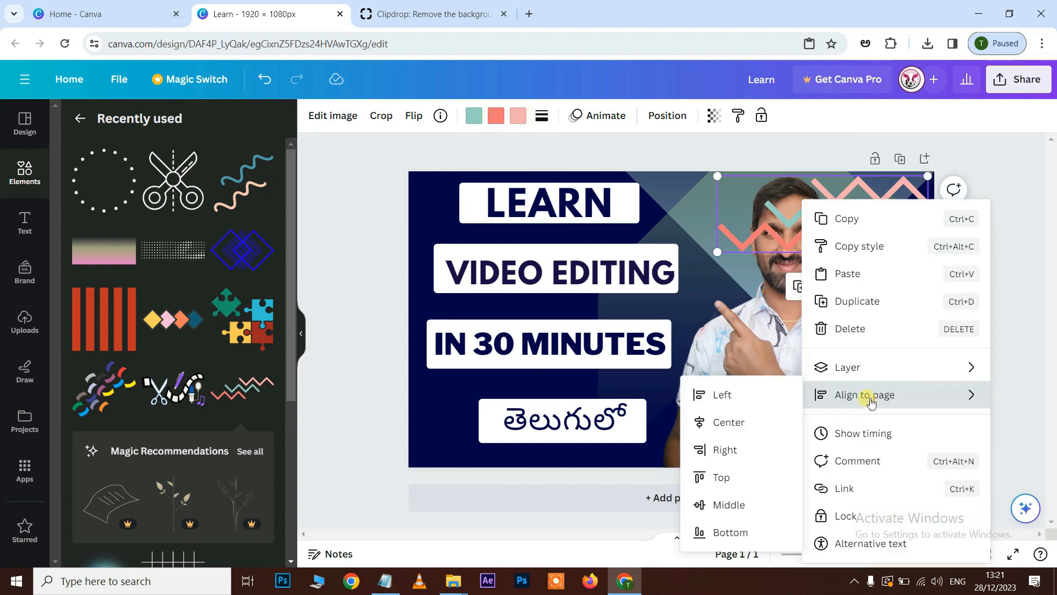
mouse_move(857, 371)
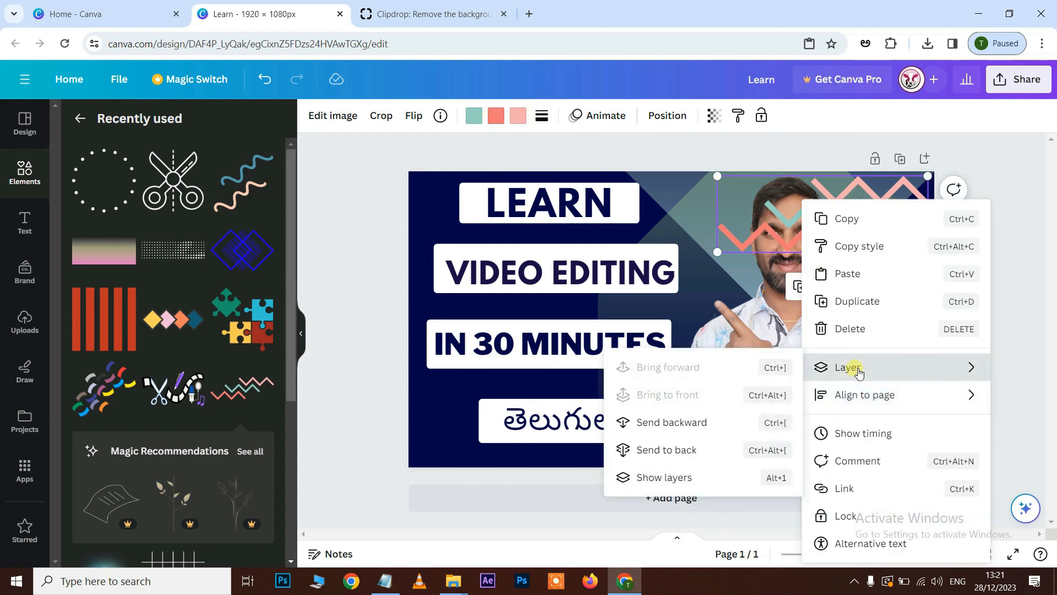
left_click(681, 449)
left_click(903, 196)
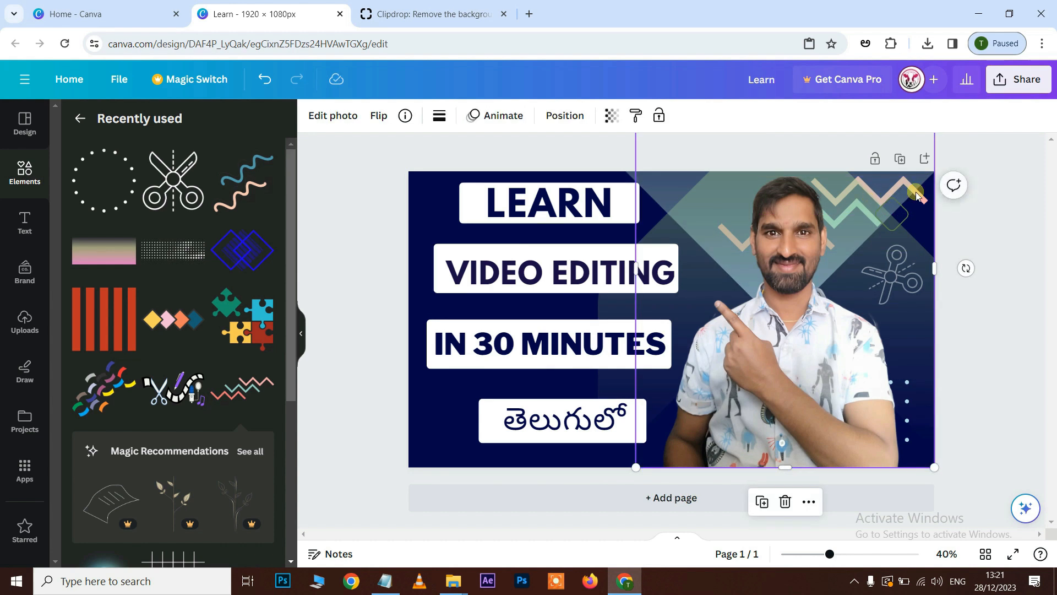
Raise the zigzag graphic's layer to directly beneath the cut-out photo and set its transparency to 39.
right_click(916, 194)
mouse_move(802, 304)
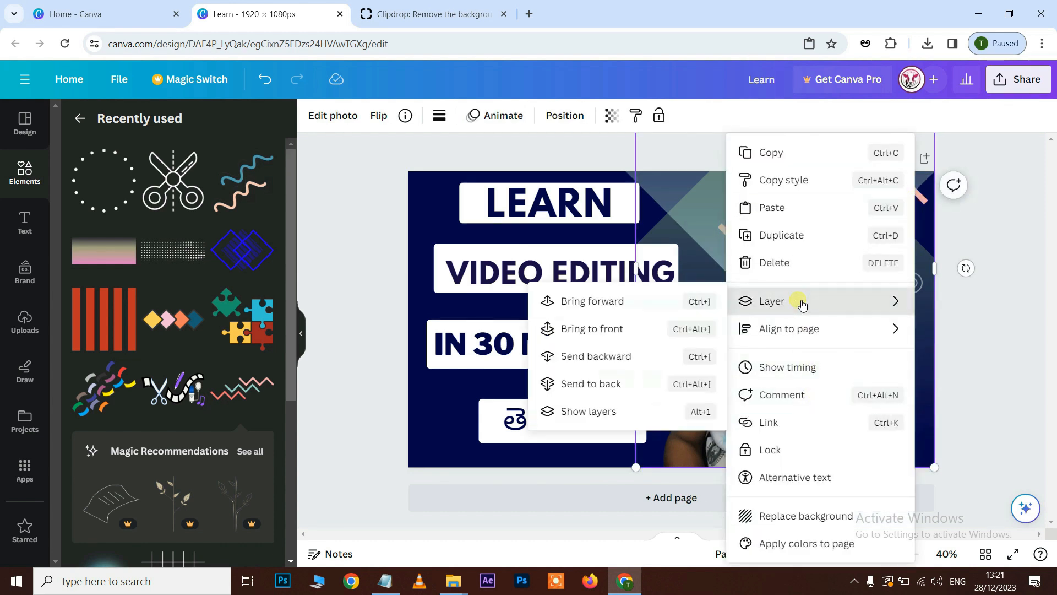
left_click(585, 410)
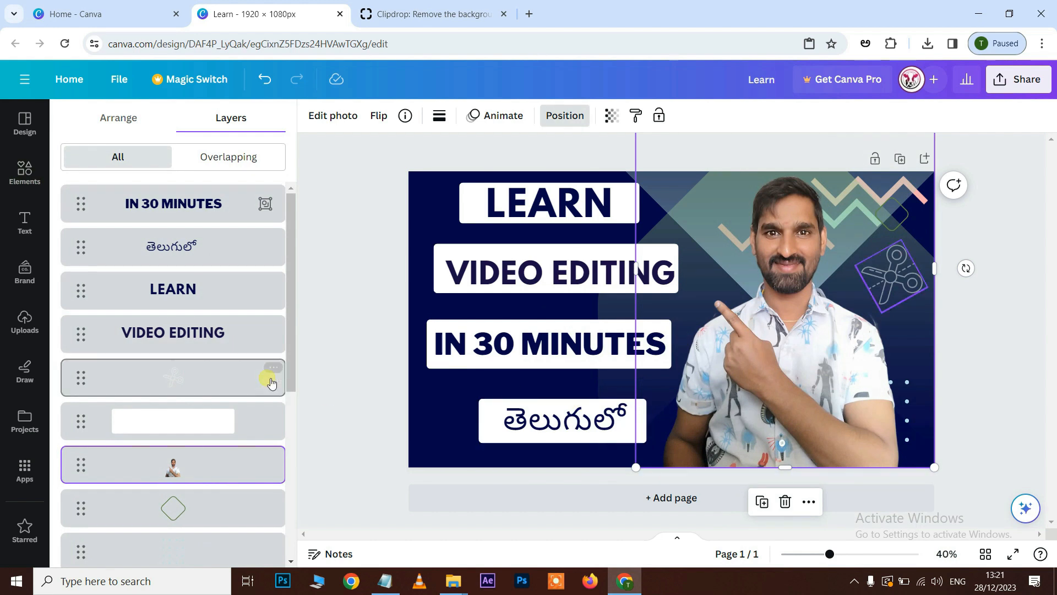
scroll(189, 444, "down", 5)
left_click_drag(207, 494, 213, 403)
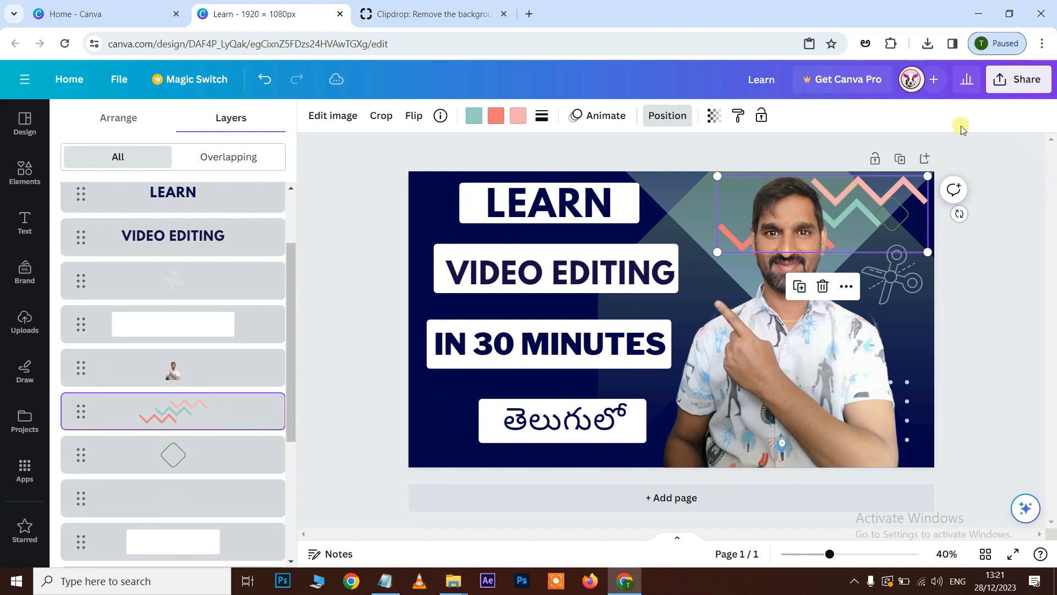
left_click(714, 115)
left_click_drag(718, 176, 634, 172)
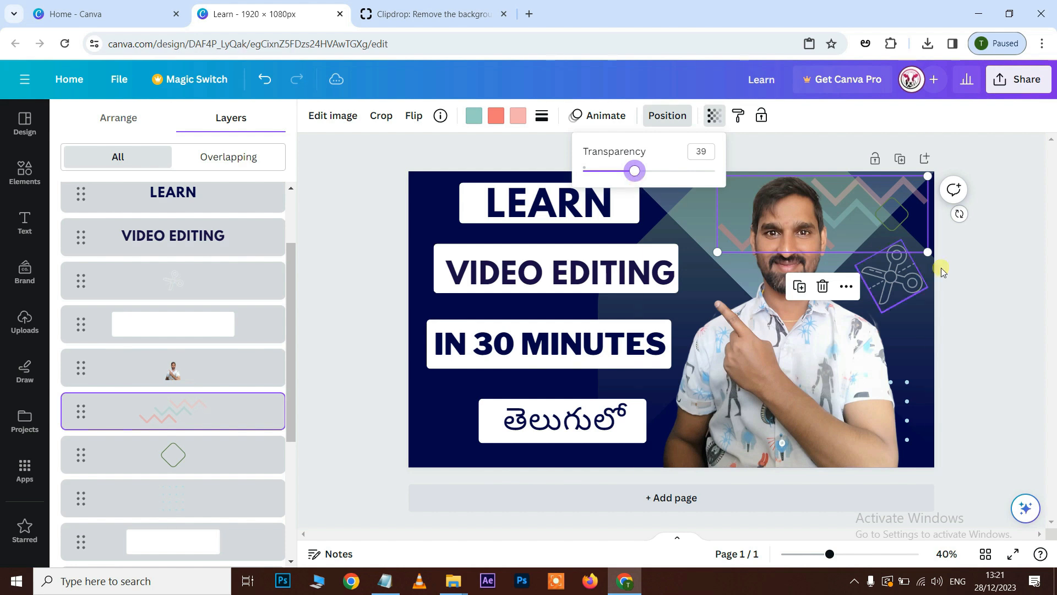
Shift the scissors graphic down and to the right so it sits at the page's right edge.
left_click(897, 275)
left_click_drag(897, 276, 917, 306)
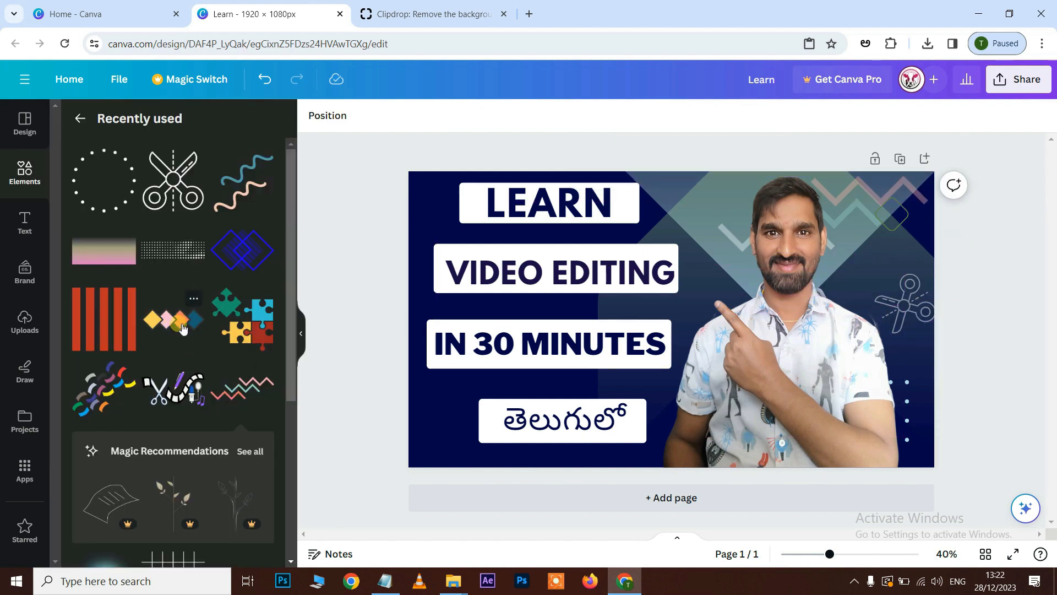
Add the row of four coloured diamonds from the recently used elements, make it small and place it in the page's lower-left corner.
left_click(183, 329)
left_click_drag(700, 325, 466, 440)
left_click_drag(538, 402, 494, 474)
Send the diamond row to the back of the design and make it strongly transparent.
right_click(491, 456)
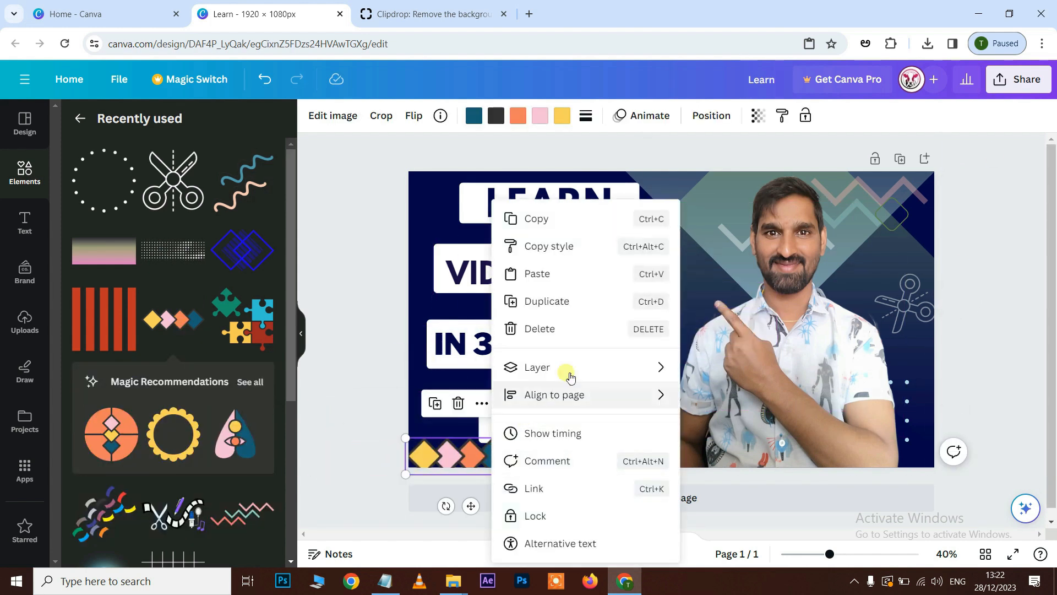
mouse_move(571, 373)
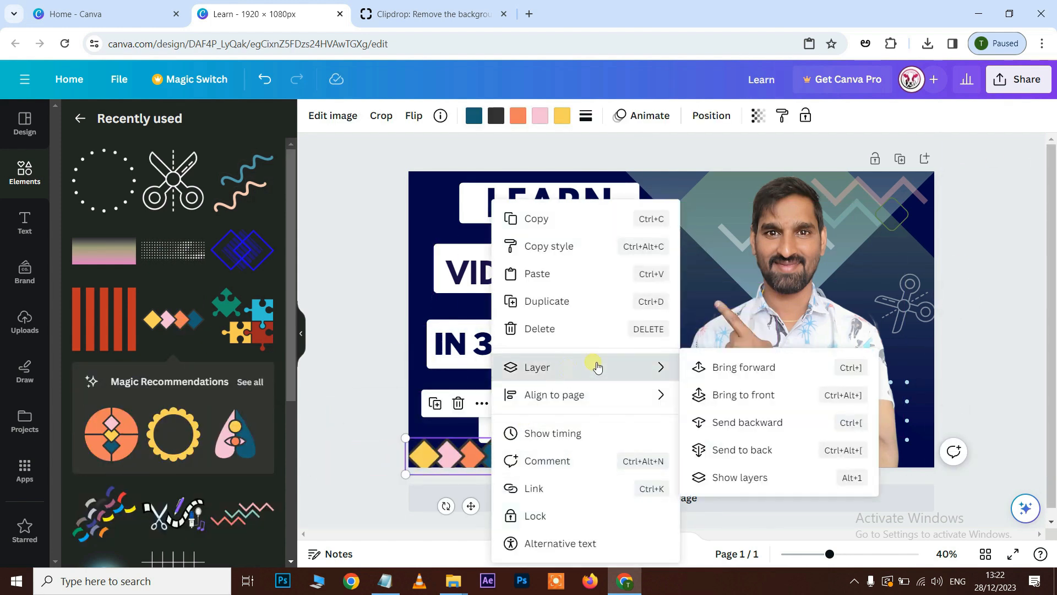
left_click(738, 450)
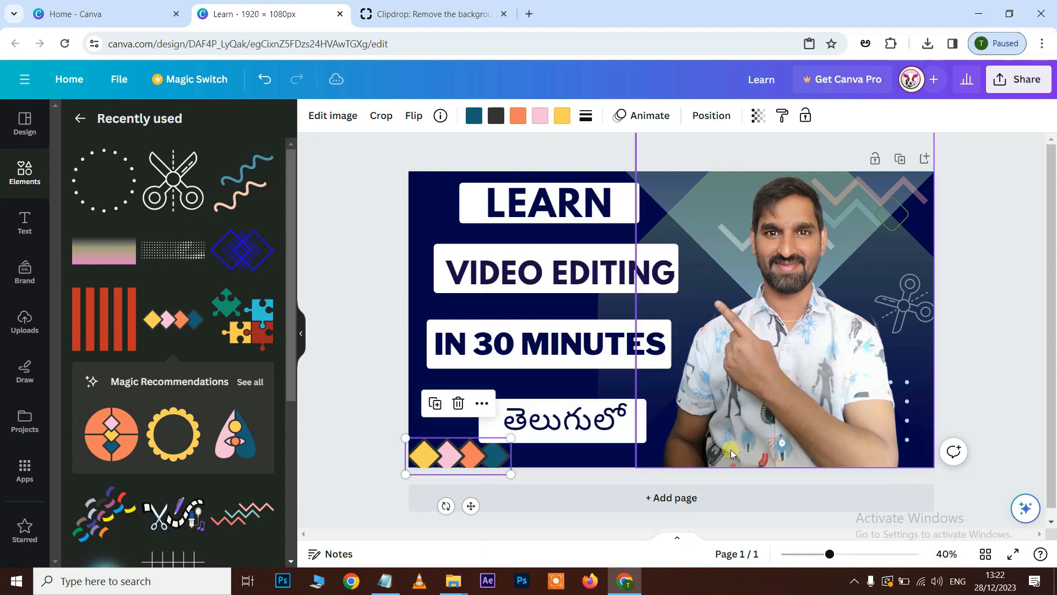
left_click(759, 115)
left_click_drag(761, 177, 305, 407)
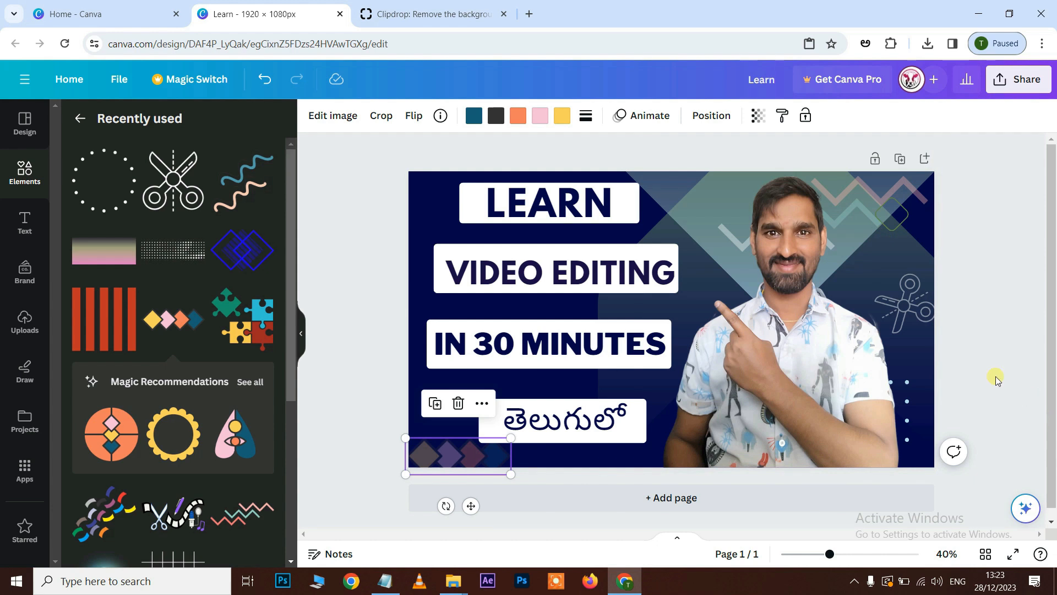
left_click(987, 341)
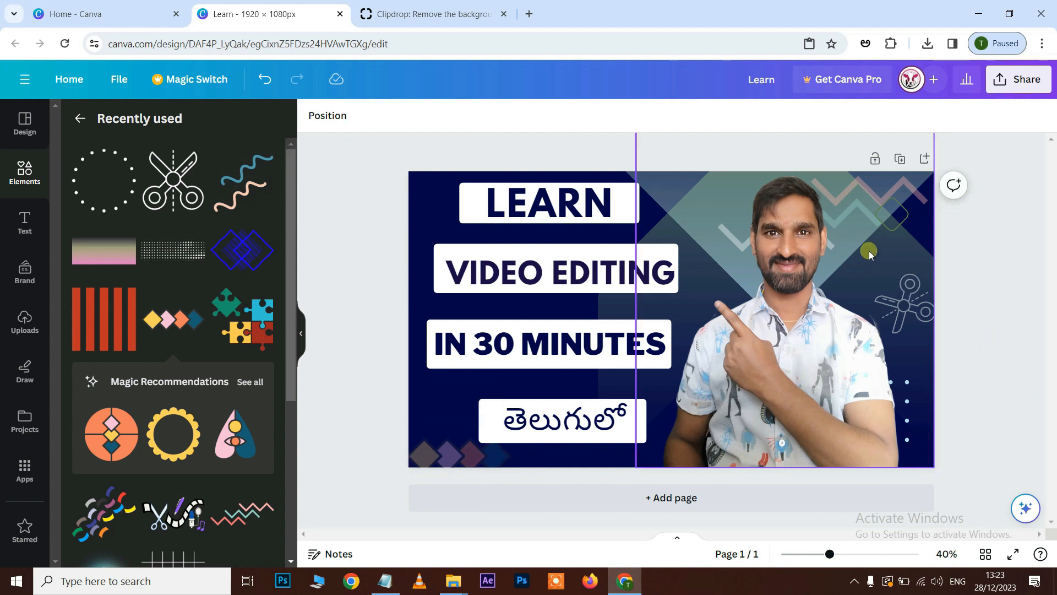
Move the cut-out photo left over the text and delete the zigzag lines graphic behind its former place.
left_click_drag(808, 387, 608, 392)
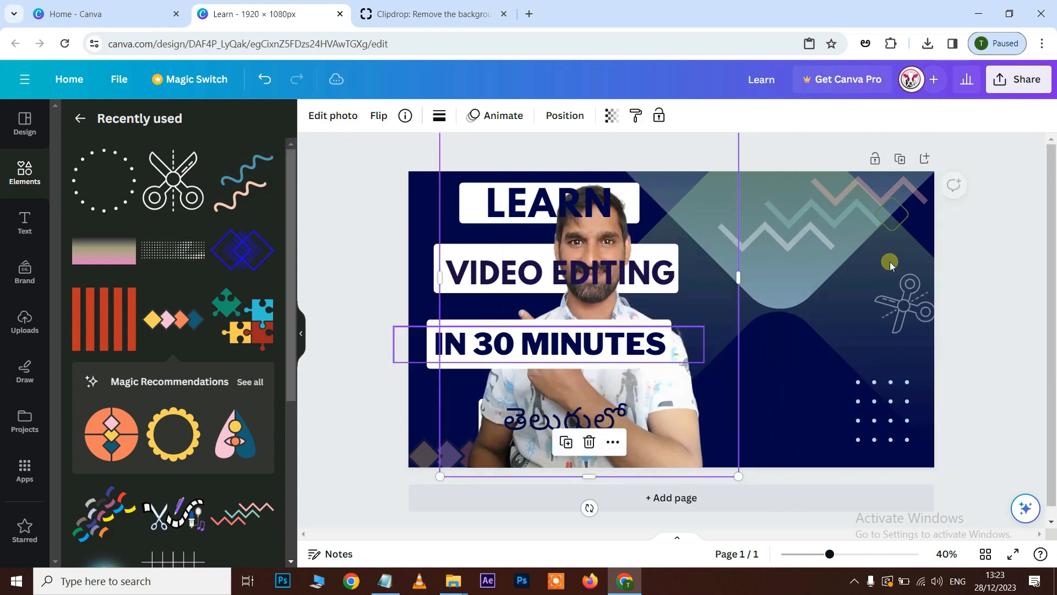
left_click(837, 222)
key("Delete")
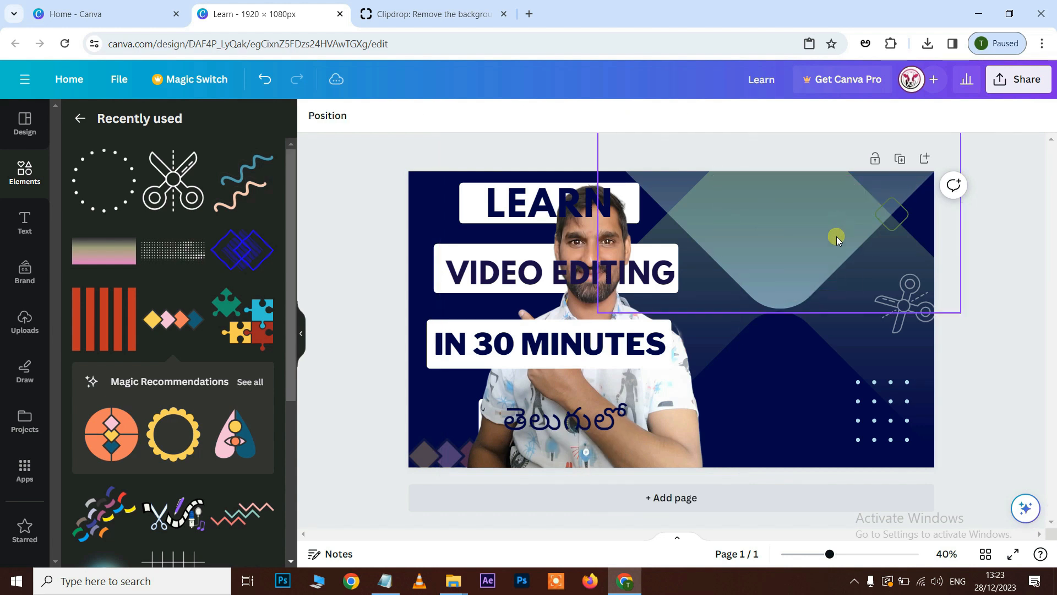
Select the dot grid graphic in the page's lower-right area.
left_click(886, 414)
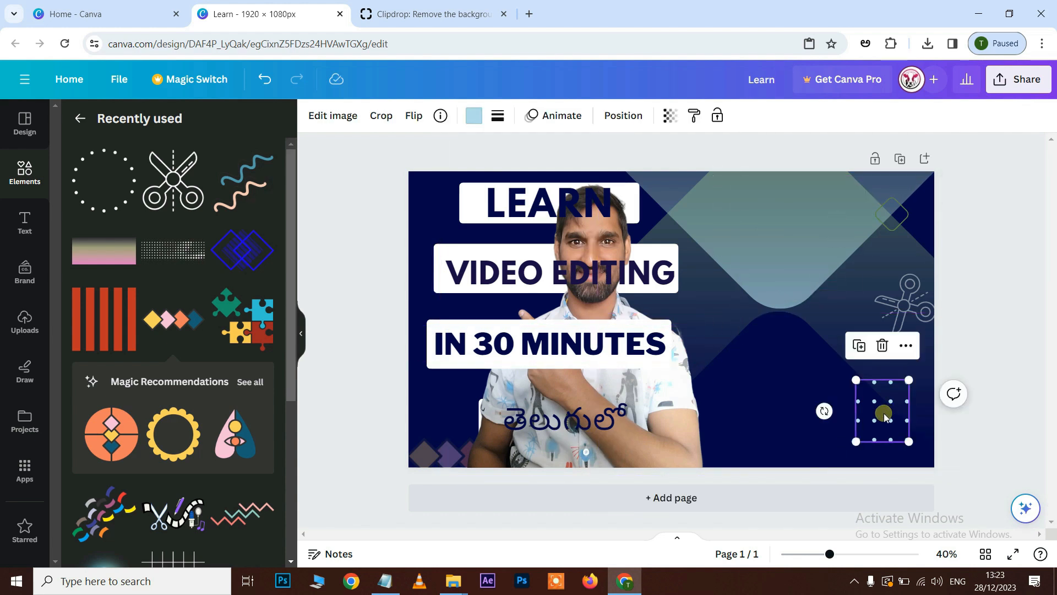
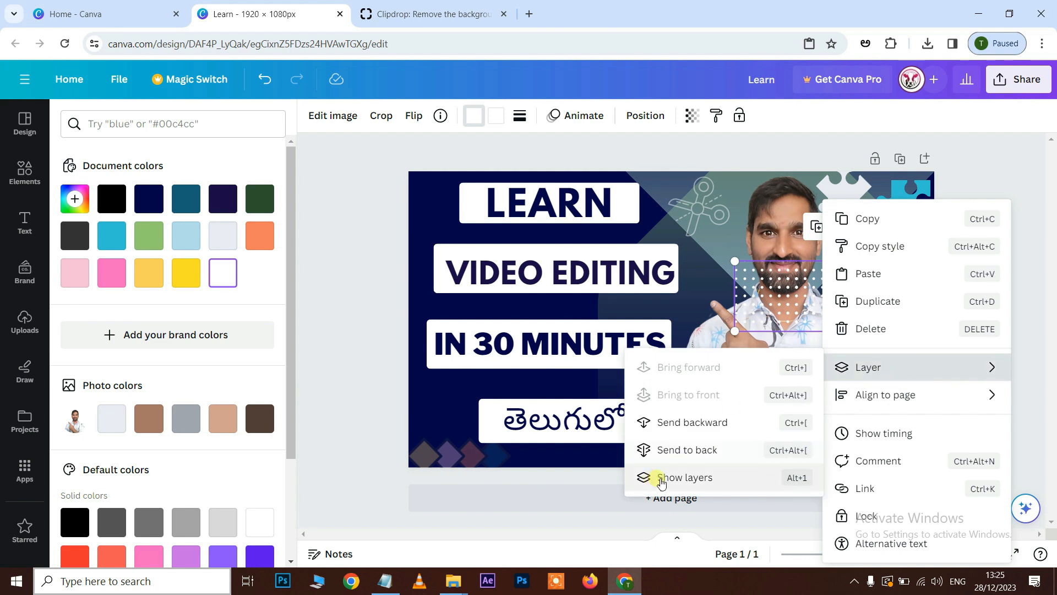
Place the dot grid graphic behind the cut-out photo, enlarge it and tilt it diagonally beside the shoulder.
left_click_drag(175, 378, 193, 449)
left_click_drag(882, 301, 892, 340)
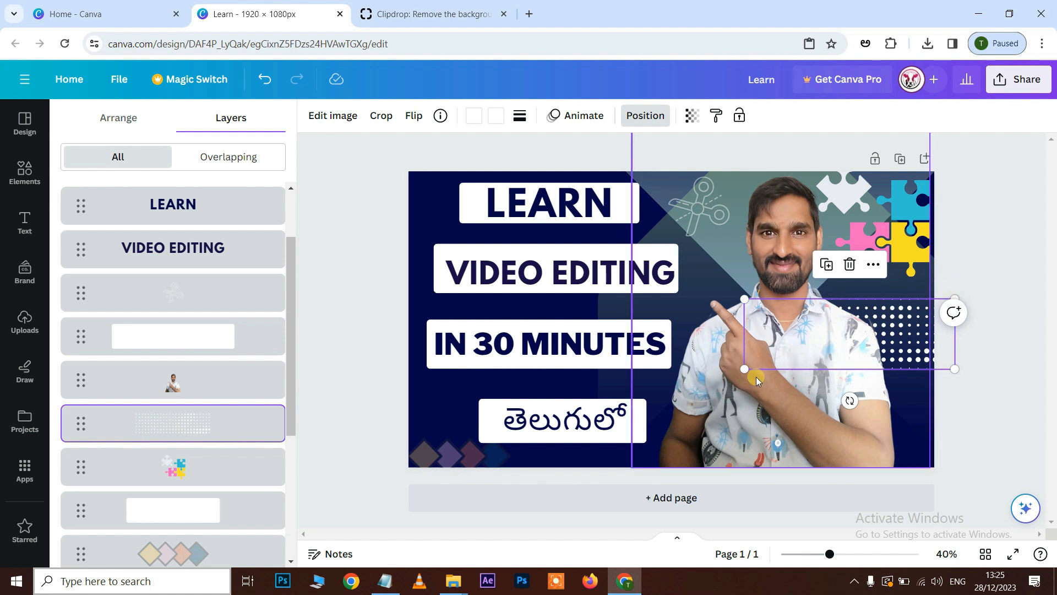
left_click_drag(849, 400, 877, 395)
left_click_drag(960, 325, 1024, 329)
left_click_drag(899, 325, 856, 333)
left_click(1000, 203)
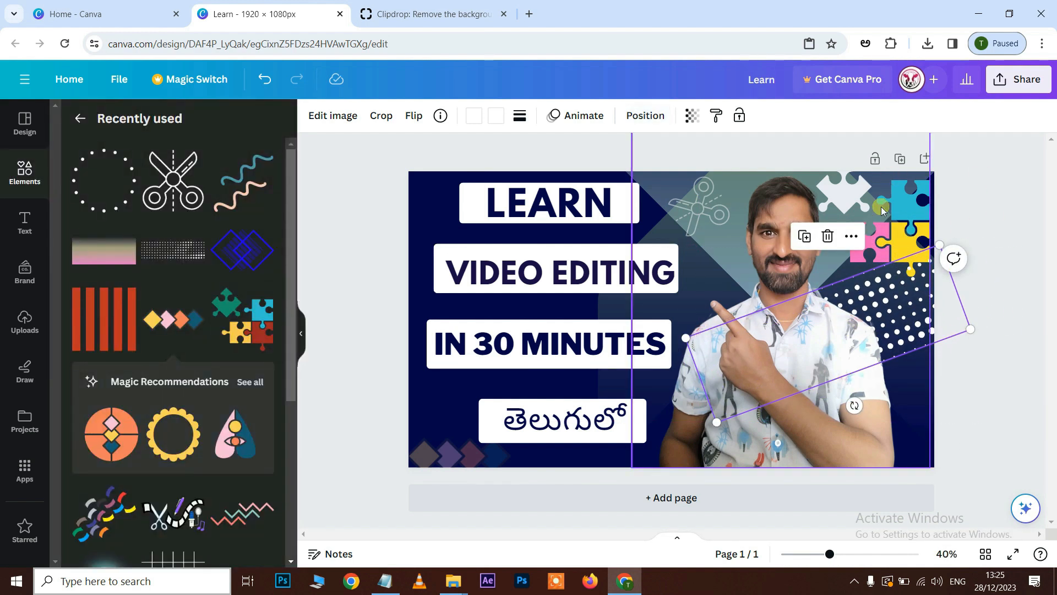
left_click(908, 216)
left_click_drag(893, 216, 894, 217)
left_click(1019, 383)
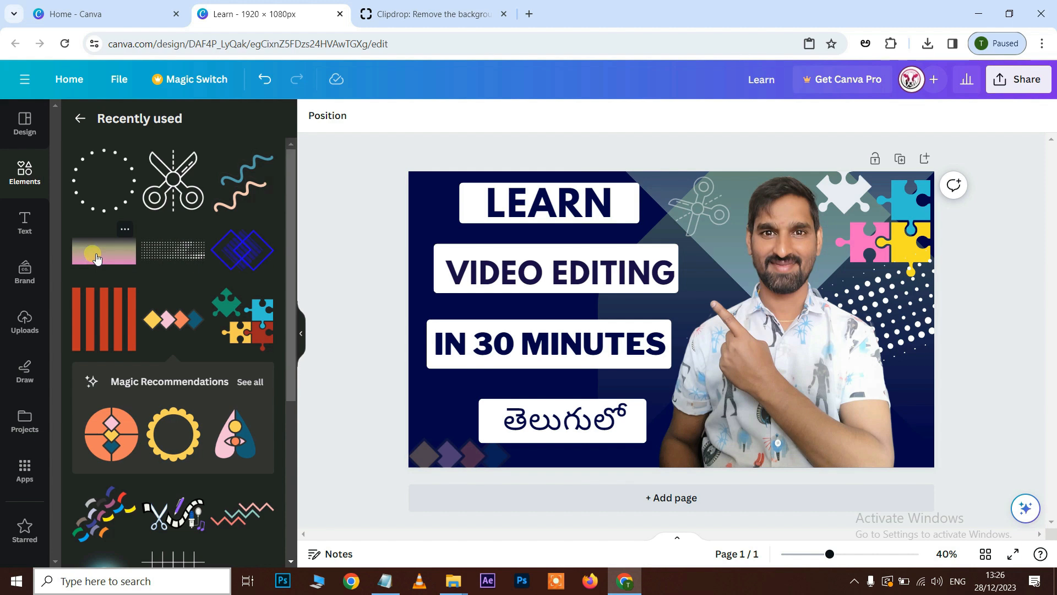
Add the Pink and Yellow Horizontal Gradient Shape from the recently used elements and enlarge it to cover the whole page.
left_click(96, 256)
left_click_drag(777, 272, 931, 160)
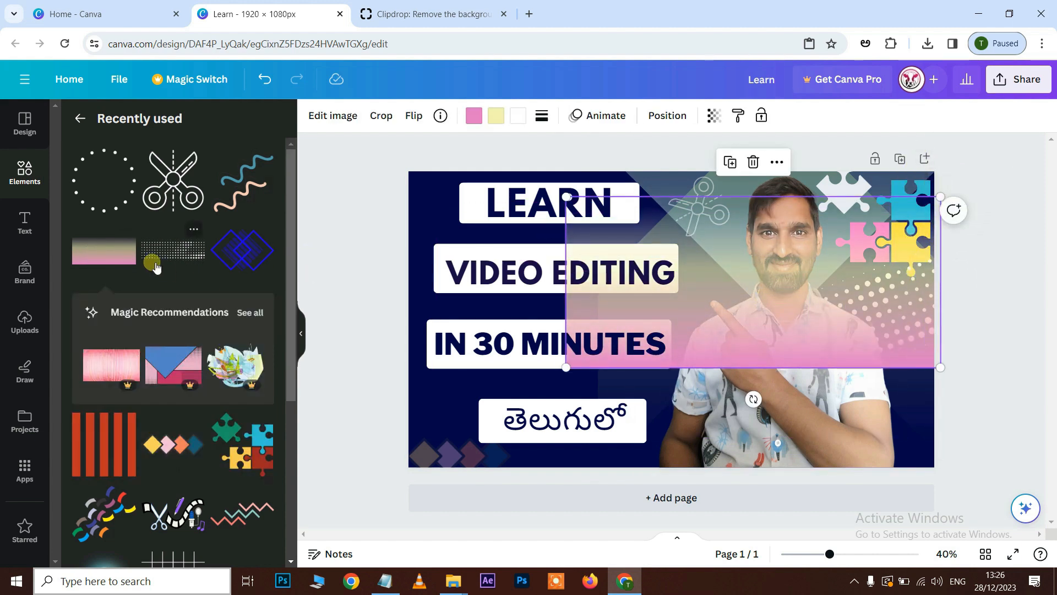
left_click(126, 232)
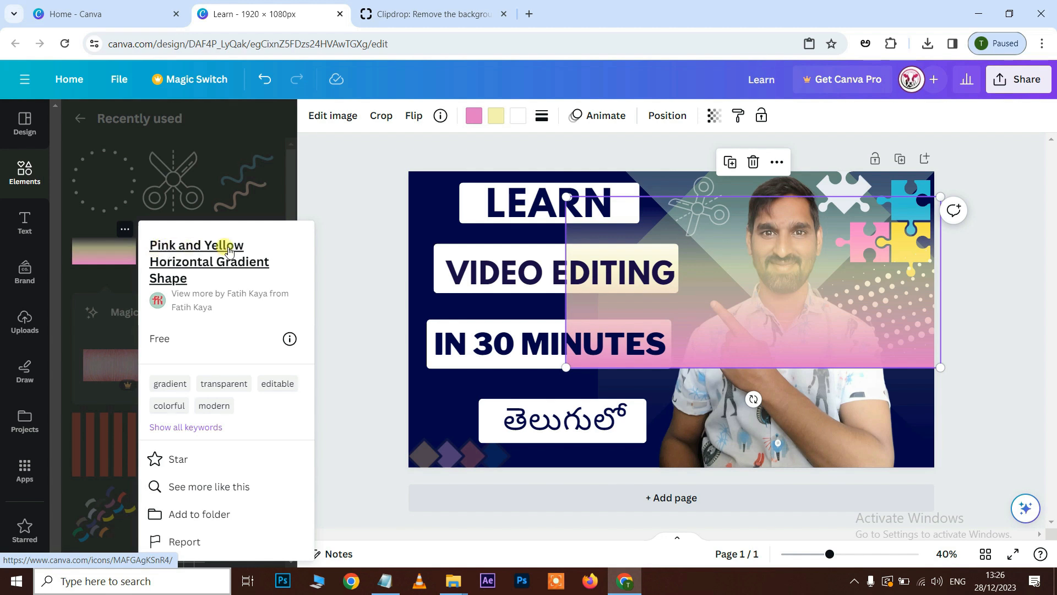
left_click(324, 197)
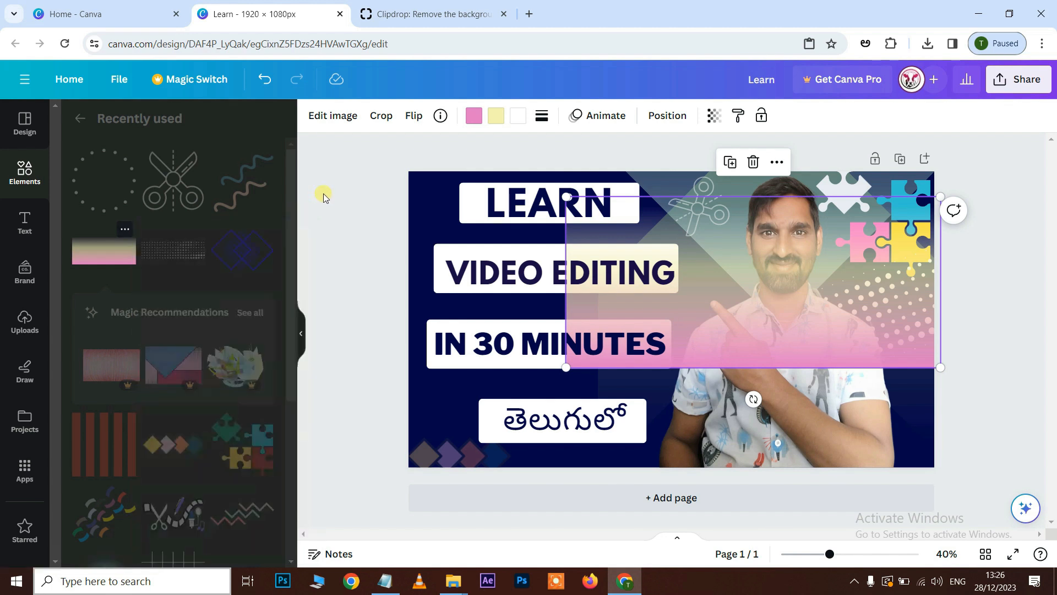
left_click(693, 330)
left_click(808, 302)
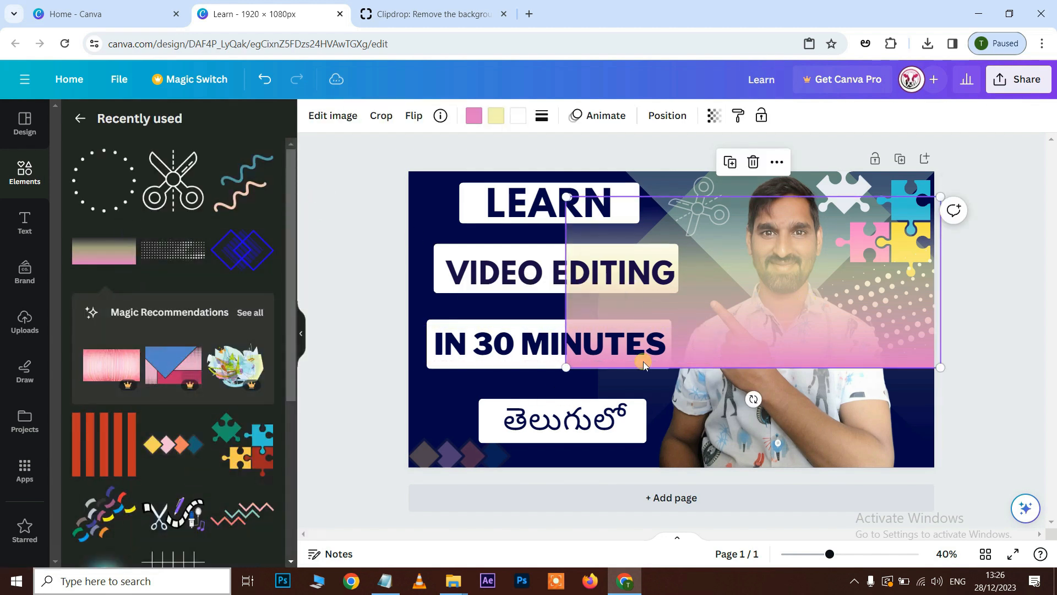
left_click_drag(576, 373, 362, 551)
left_click_drag(941, 196, 1025, 125)
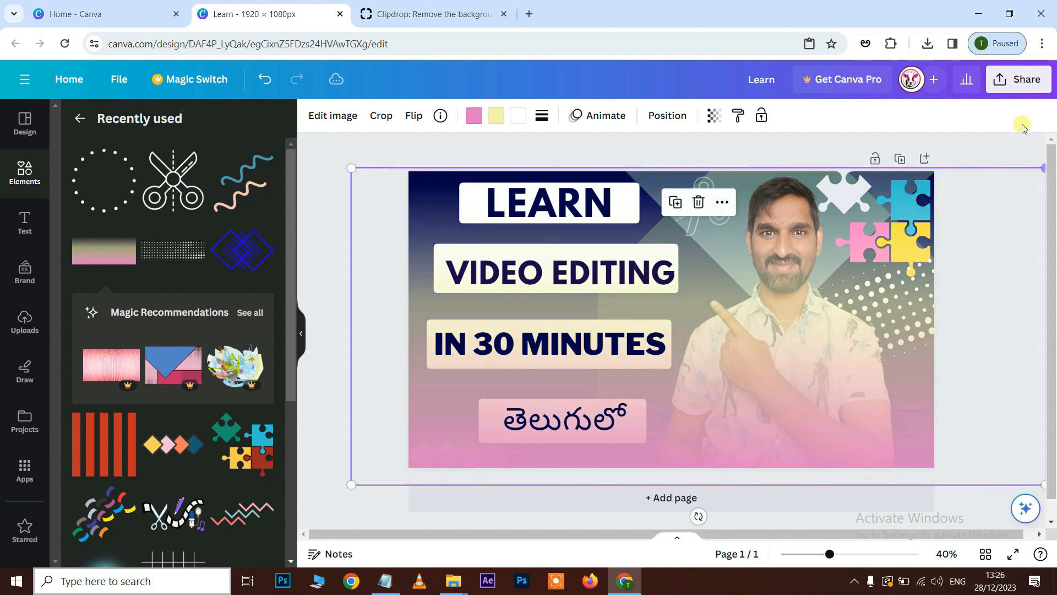
Move the gradient shape below the cut-out photo in the layer order.
right_click(994, 35)
right_click(777, 202)
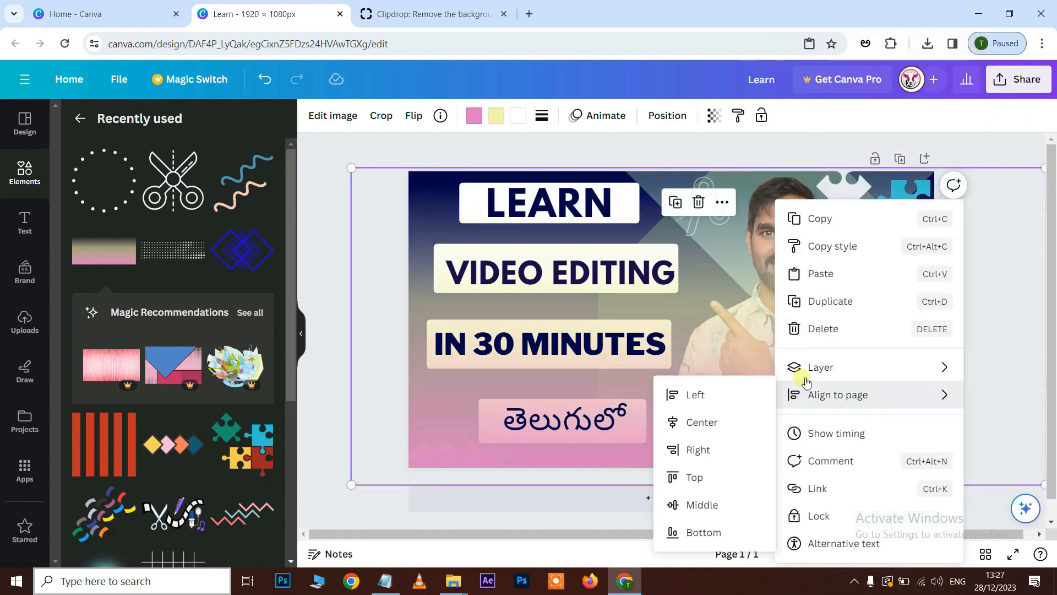
mouse_move(833, 368)
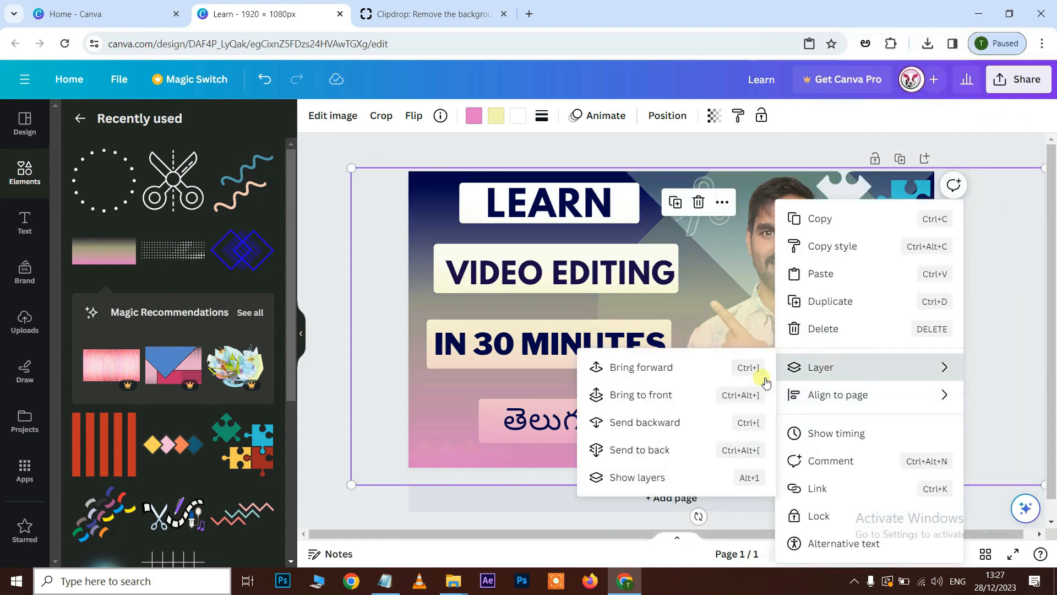
left_click(642, 477)
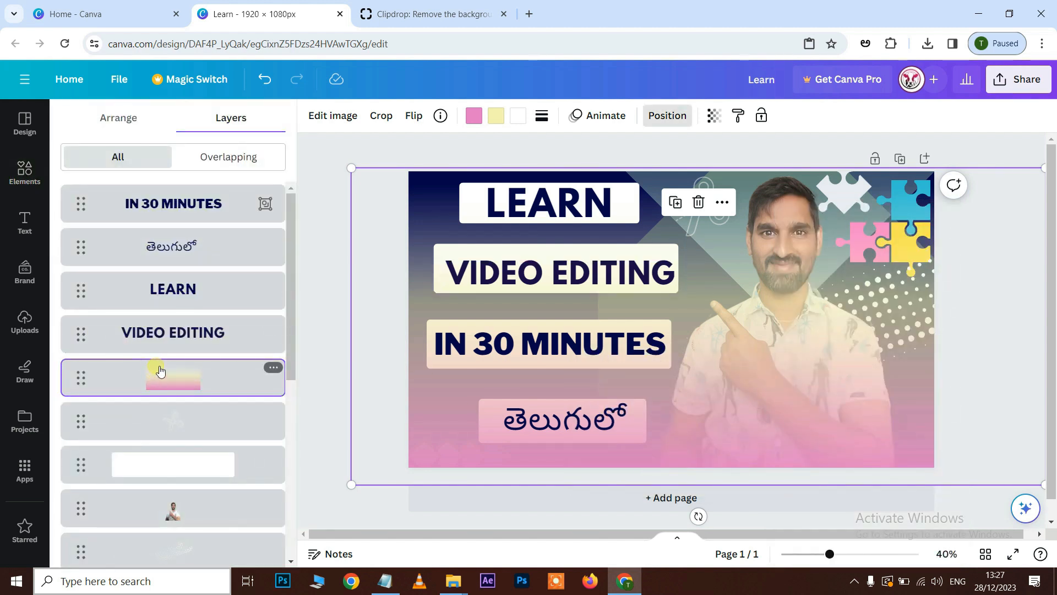
left_click_drag(161, 444, 184, 449)
left_click(698, 544)
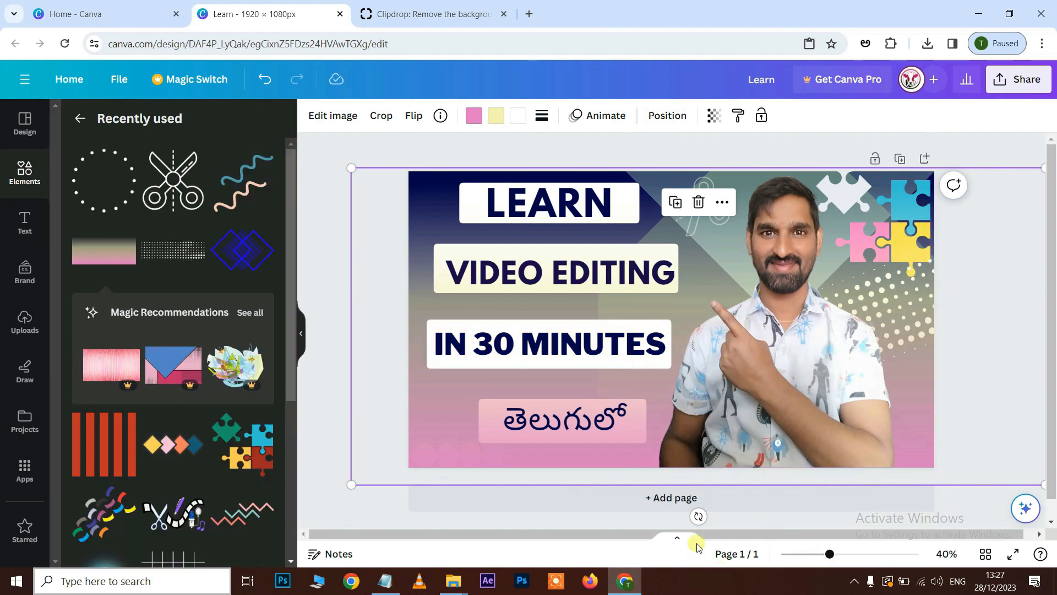
Make the gradient shape more transparent and recolour its pink end to the orange document colour #f47f5e.
left_click(715, 117)
left_click_drag(714, 172, 652, 175)
left_click(474, 116)
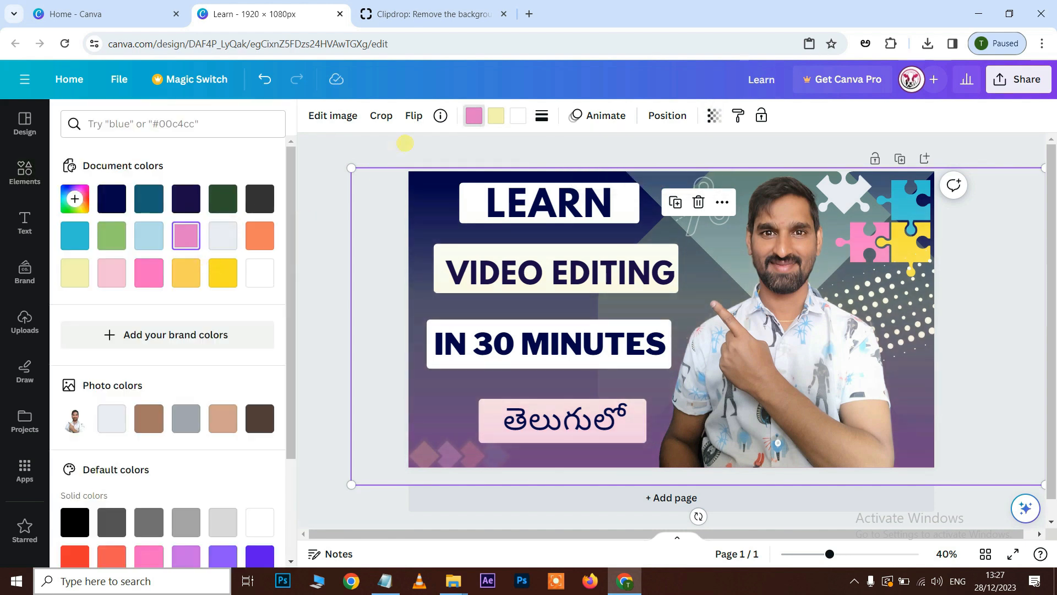
left_click(424, 255)
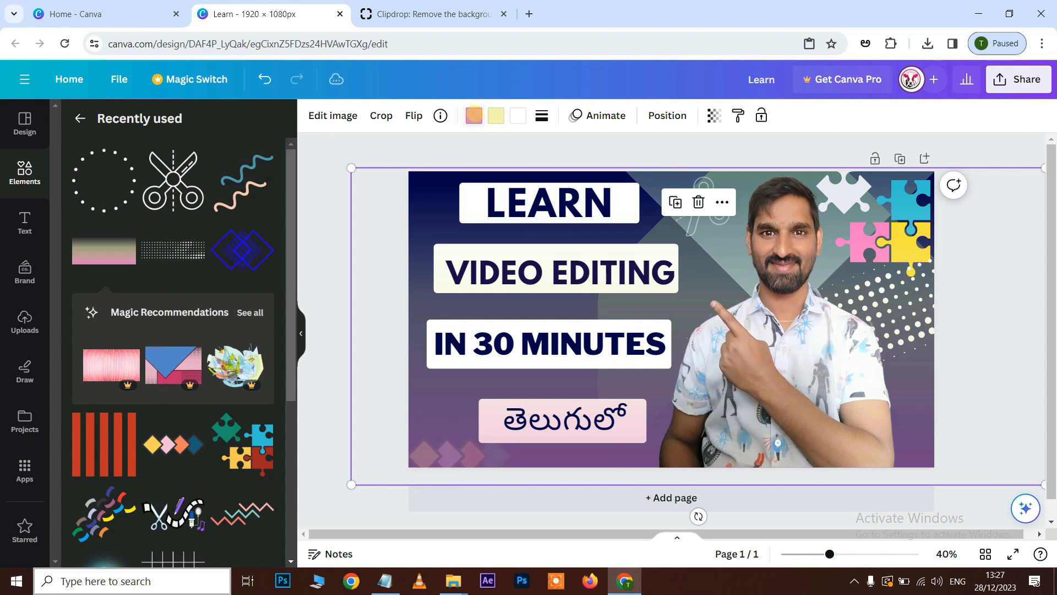
left_click(474, 116)
left_click(259, 235)
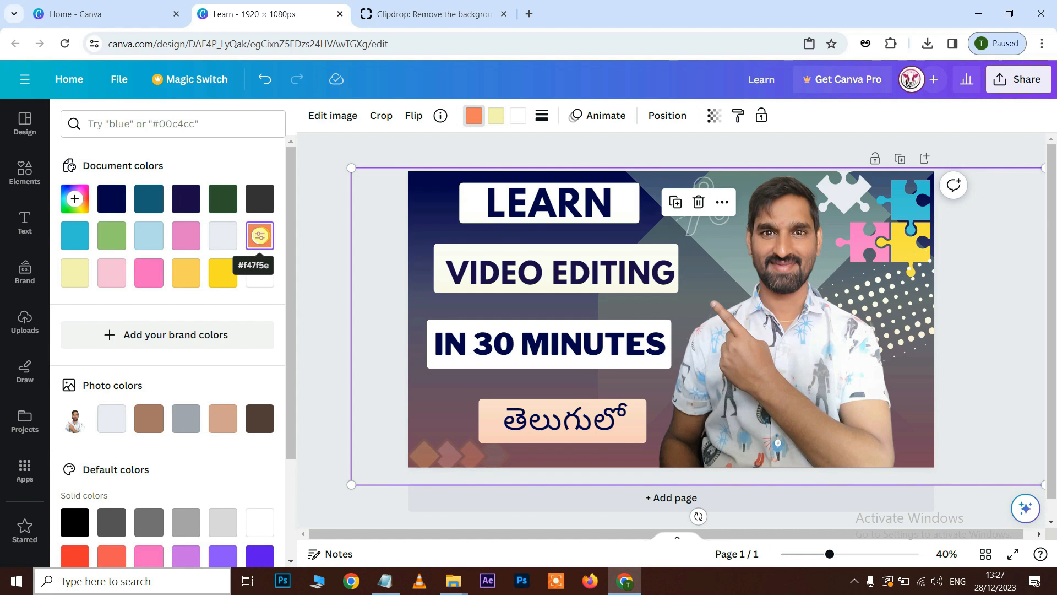
key("Escape")
key("Escape")
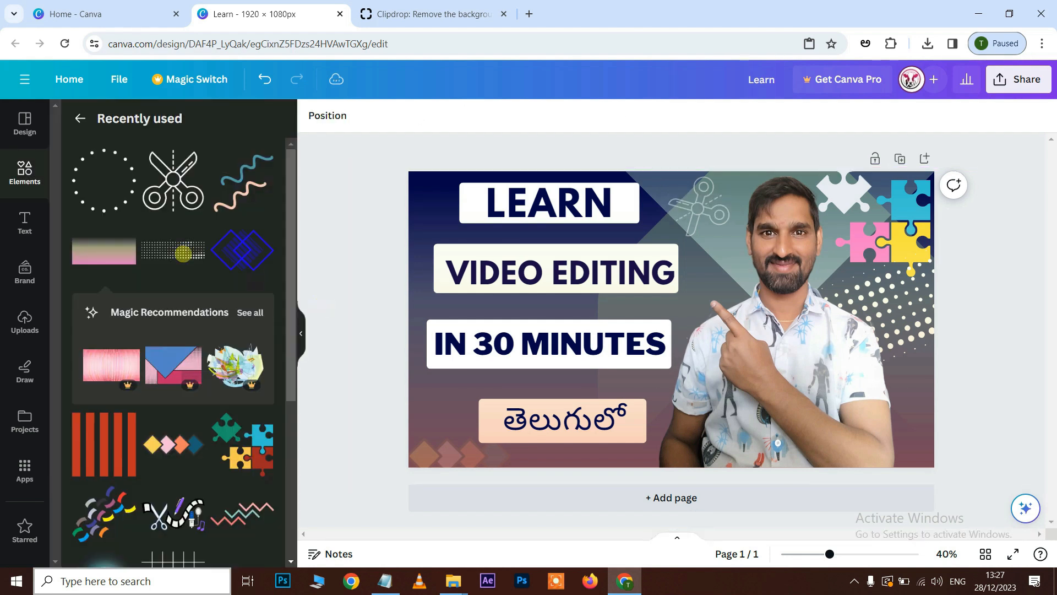
Add the overlapping diamonds line graphic, colour it yellow and place it slightly enlarged over the head in the photo.
left_click_drag(244, 249, 711, 259)
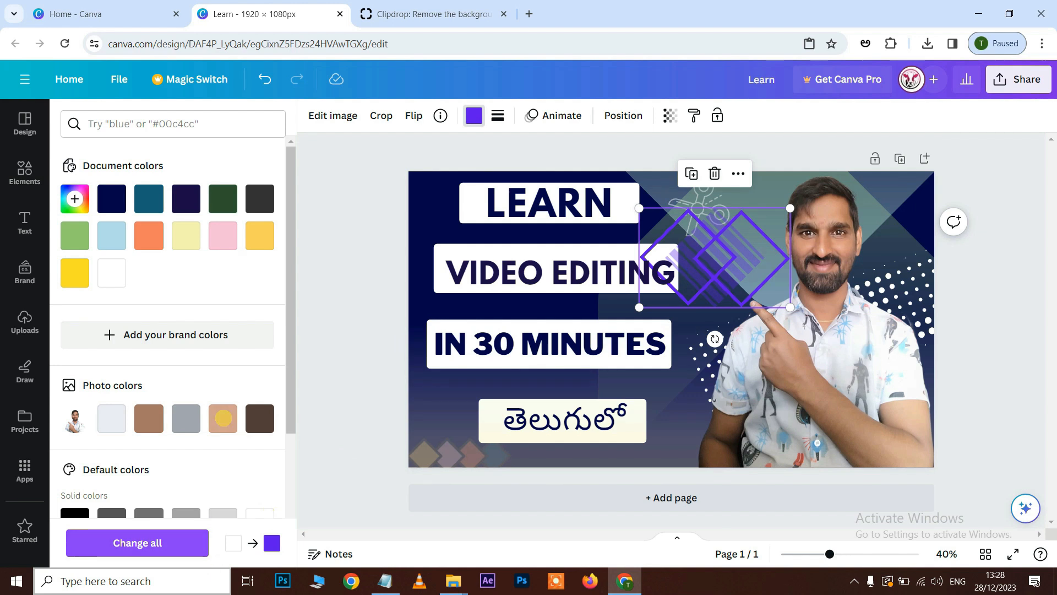
left_click(74, 273)
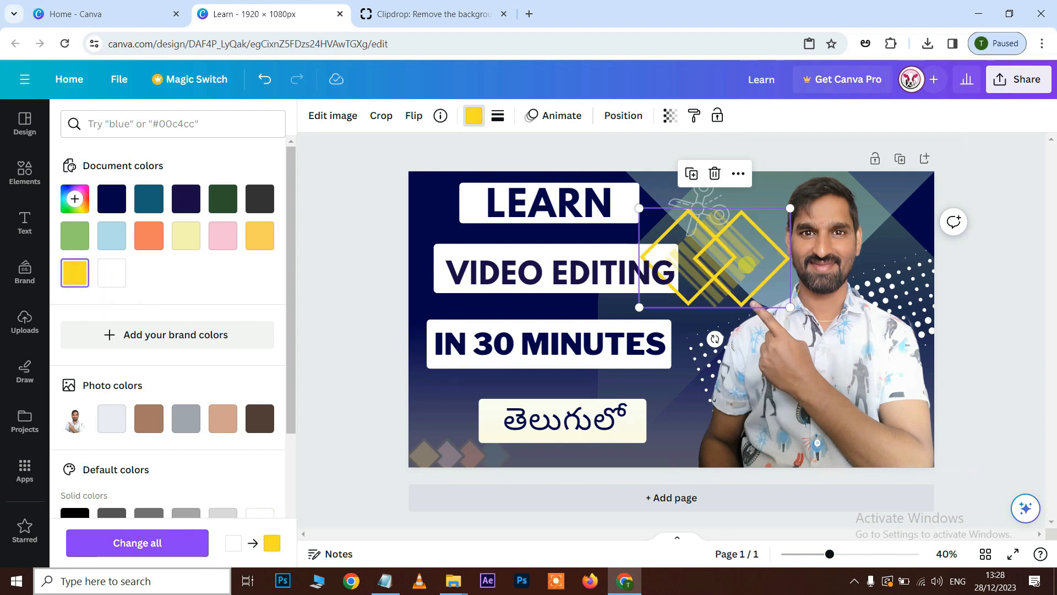
left_click_drag(715, 258, 818, 237)
left_click_drag(893, 187, 902, 182)
Move the yellow diamonds graphic directly behind the cut-out photo in the layer order.
right_click(859, 202)
mouse_move(898, 365)
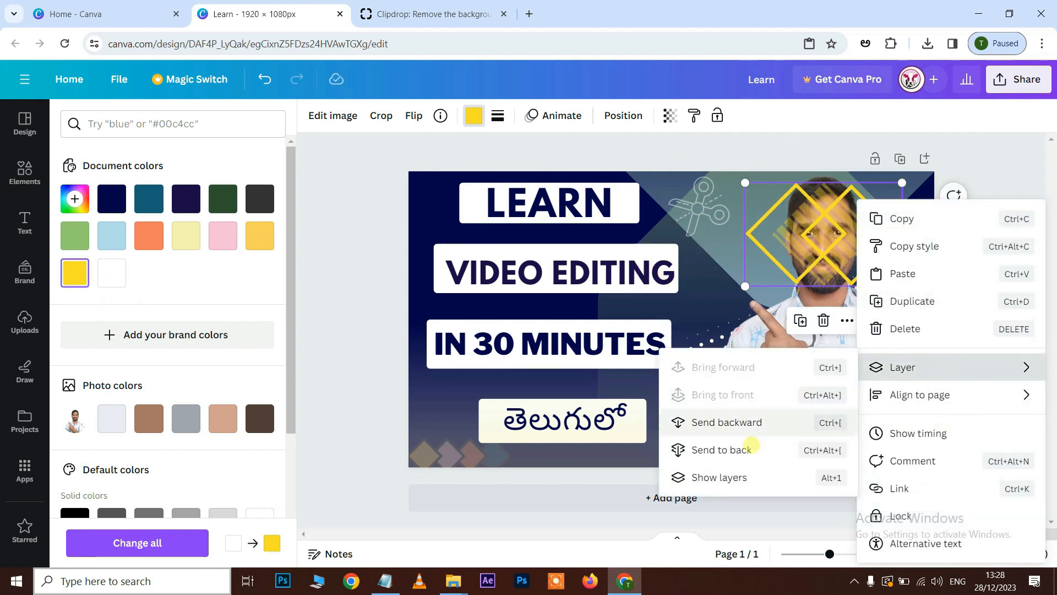
left_click(718, 474)
left_click_drag(171, 378, 238, 449)
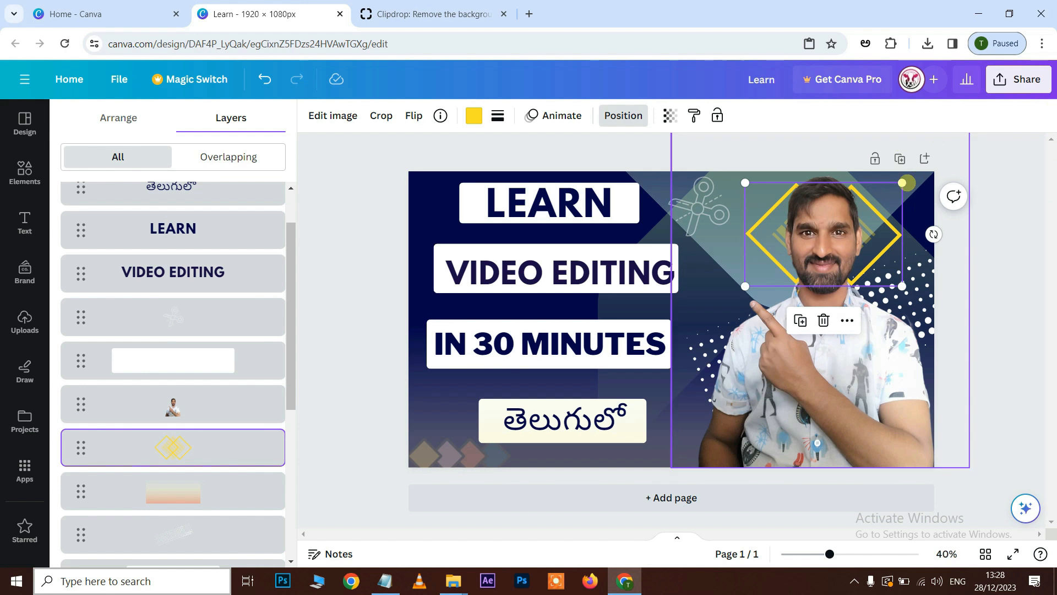
left_click(429, 208)
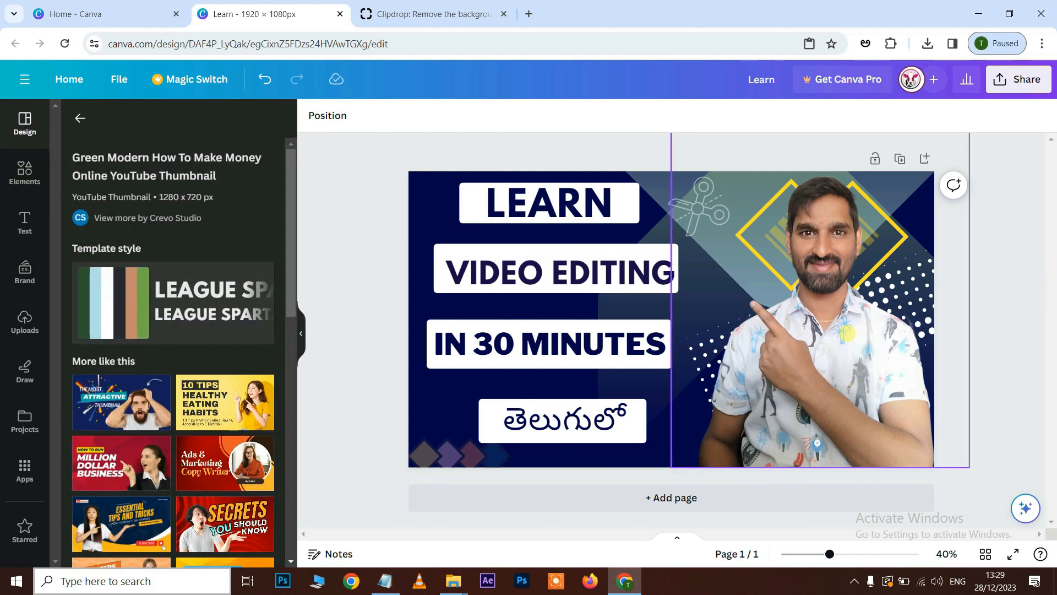
Try the Glow, Drop and Outline shadow effects on the cut-out photo.
left_click(881, 394)
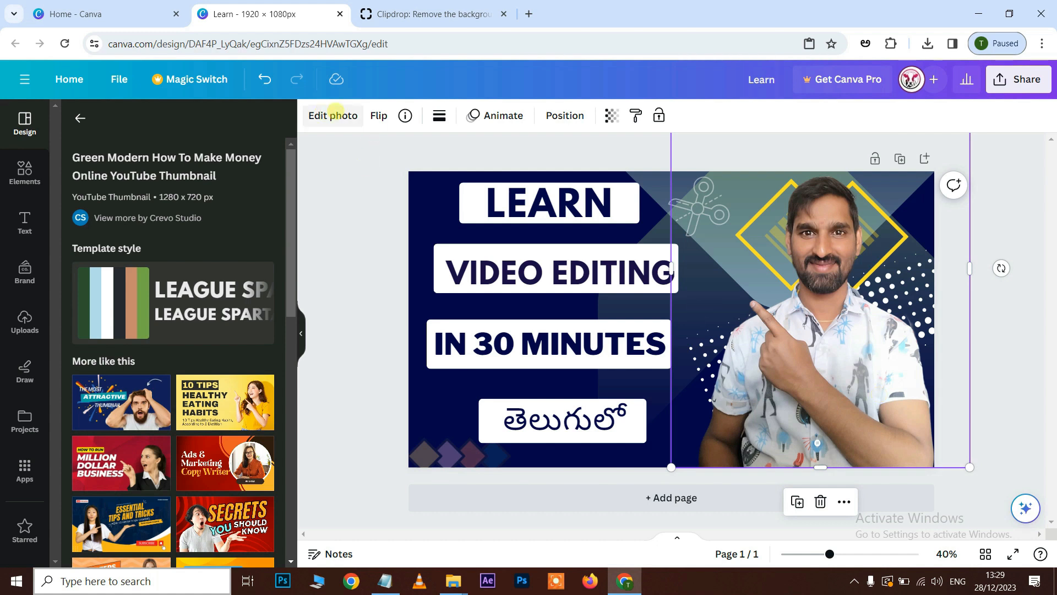
left_click(330, 116)
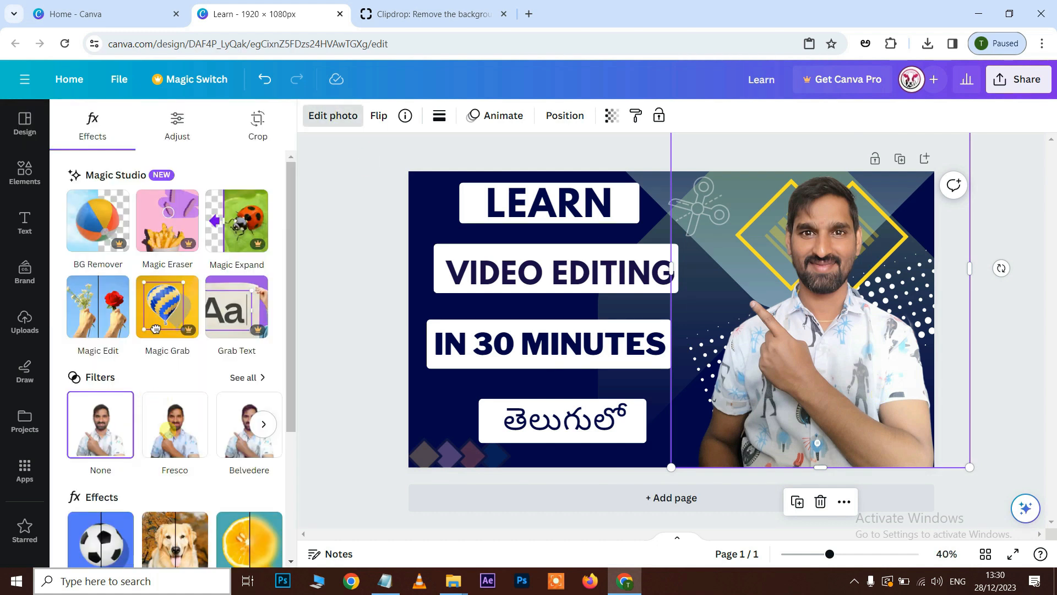
scroll(159, 424, "down", 1)
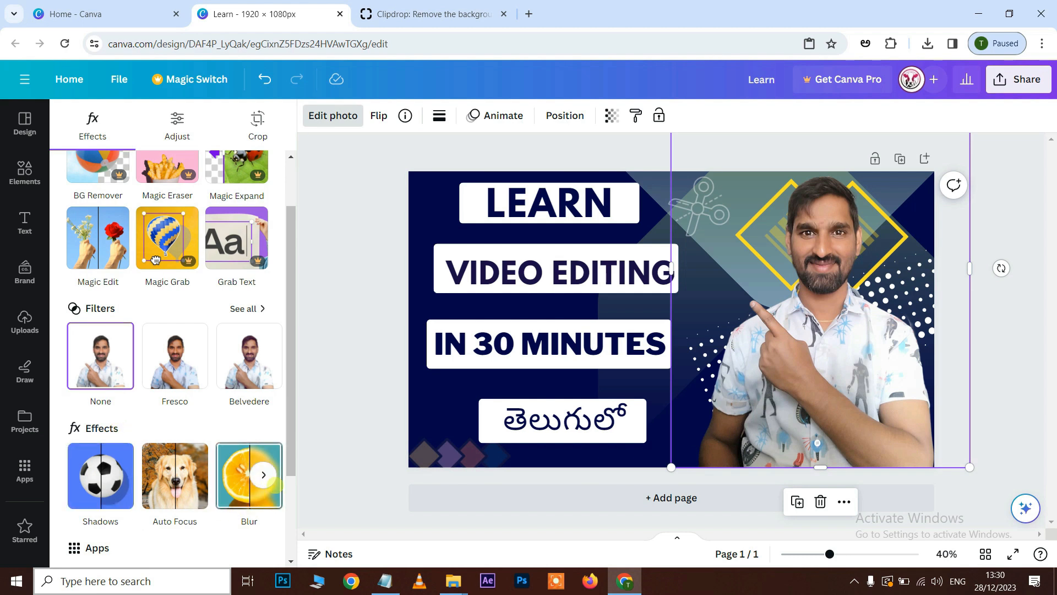
left_click(85, 478)
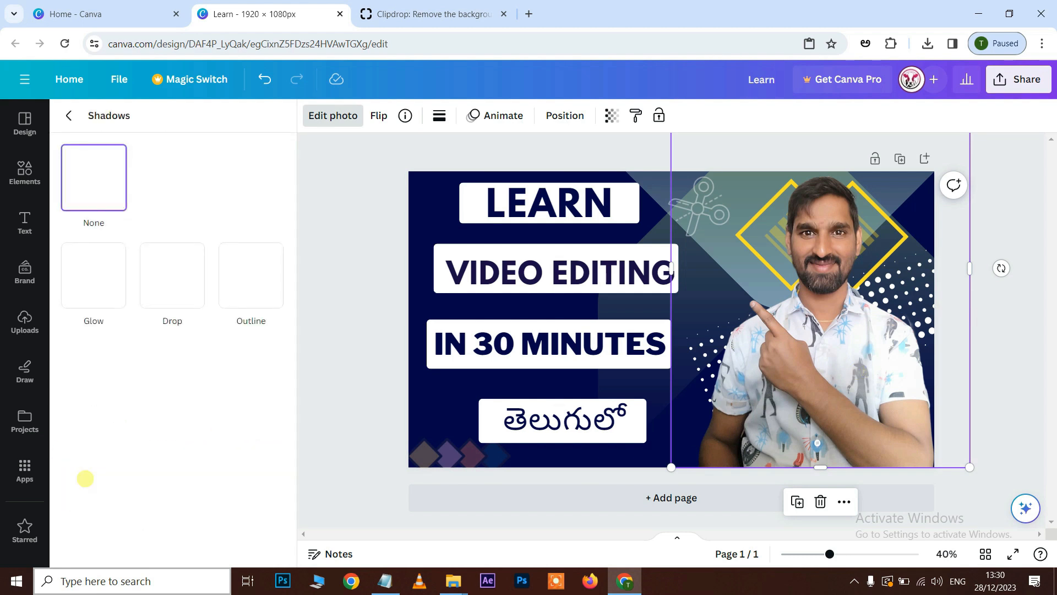
left_click(98, 288)
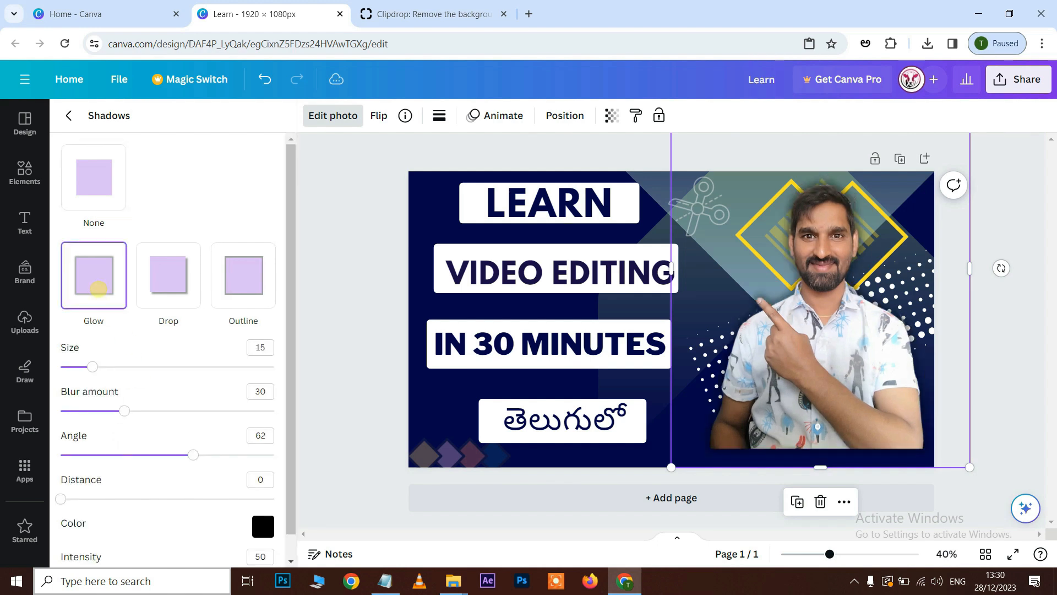
left_click(168, 275)
left_click(250, 272)
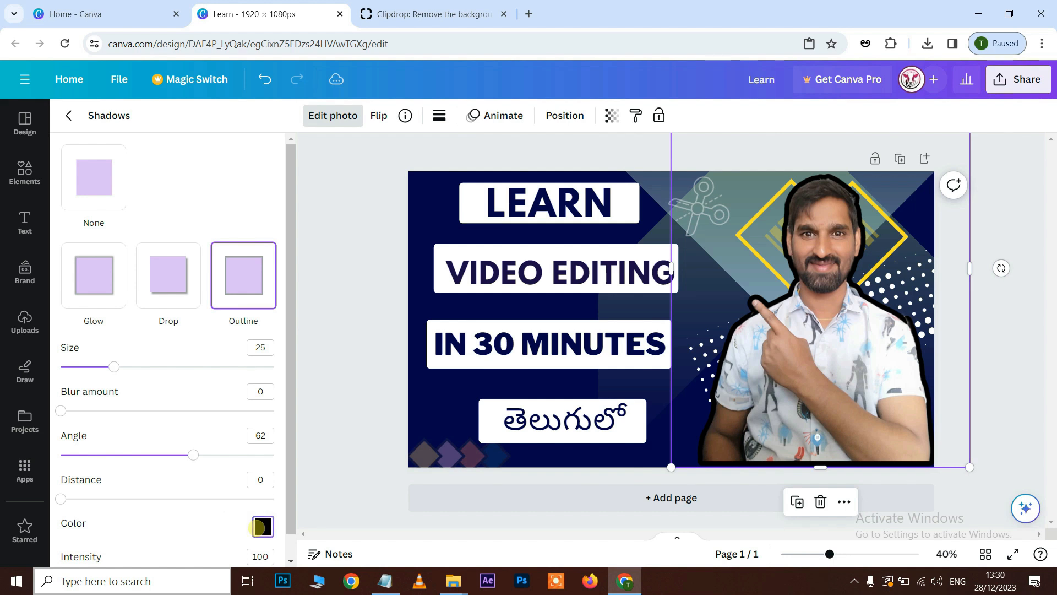
Try a different outline colour around the cut-out photo and reset its shadow to None.
left_click(255, 528)
left_click_drag(318, 419, 264, 385)
left_click(78, 374)
left_click_drag(77, 377, 77, 379)
left_click(94, 163)
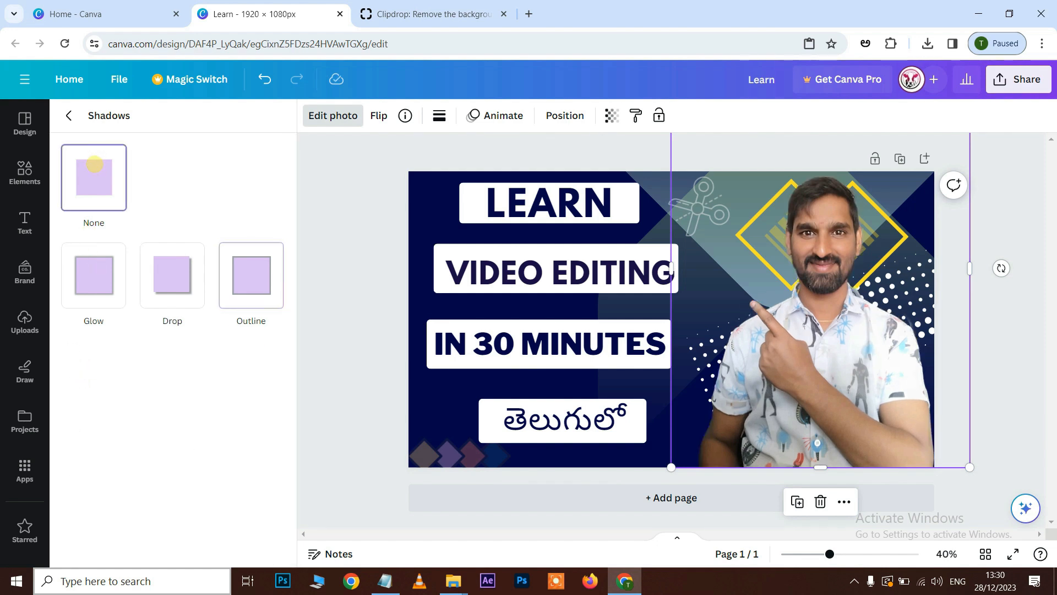
Try the Aura, Vinto and Ink filters on the cut-out photo.
left_click(68, 115)
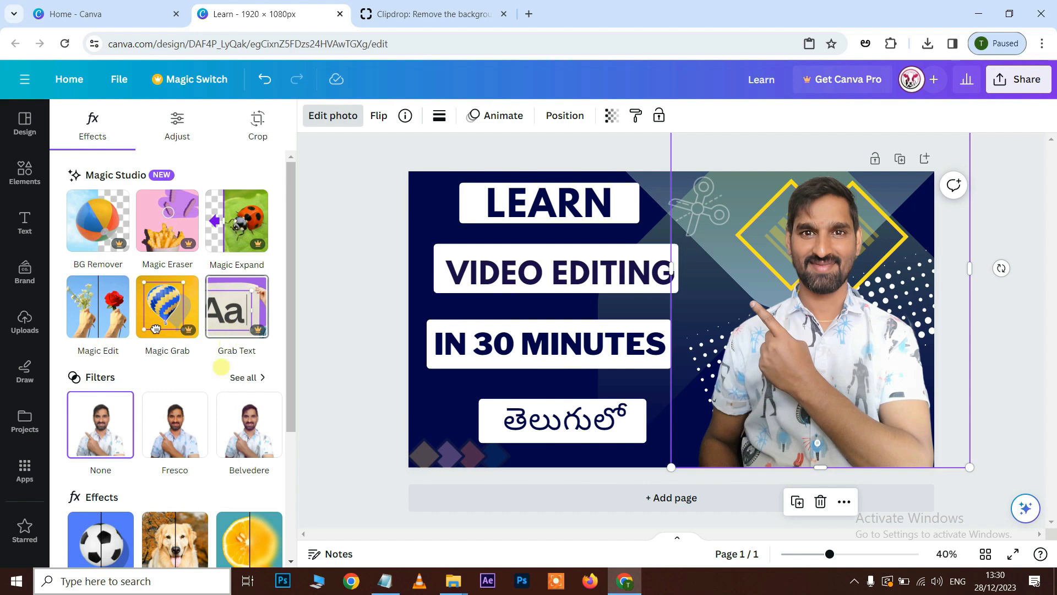
left_click(245, 377)
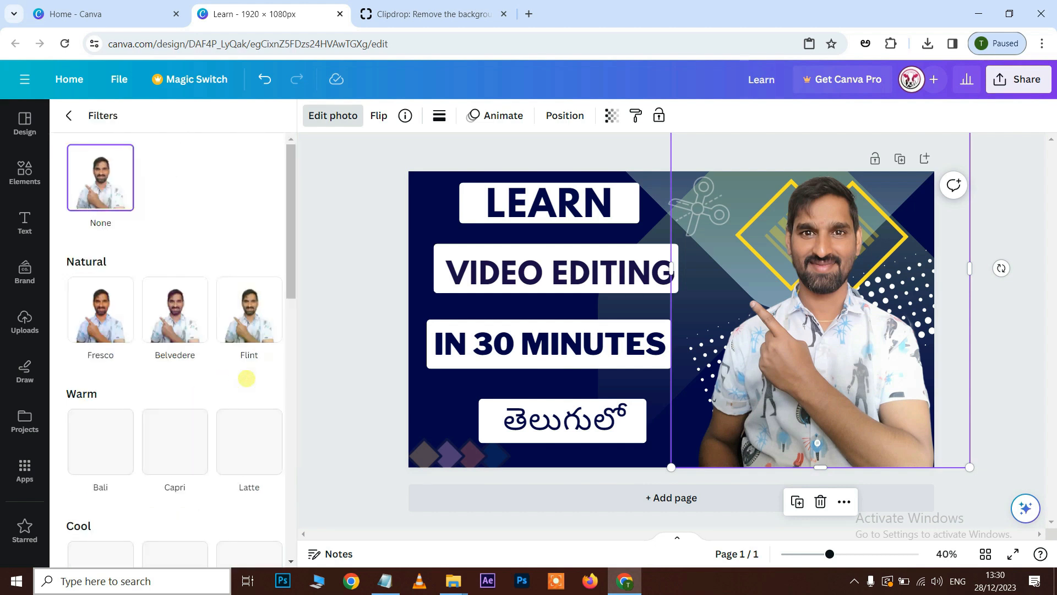
scroll(243, 355, "down", 7)
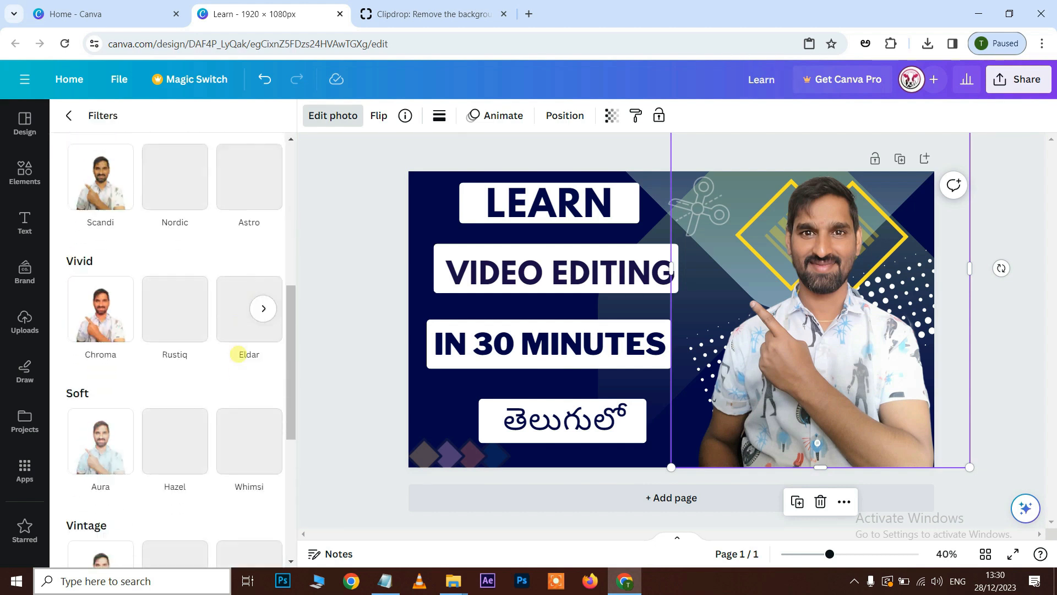
scroll(238, 354, "down", 3)
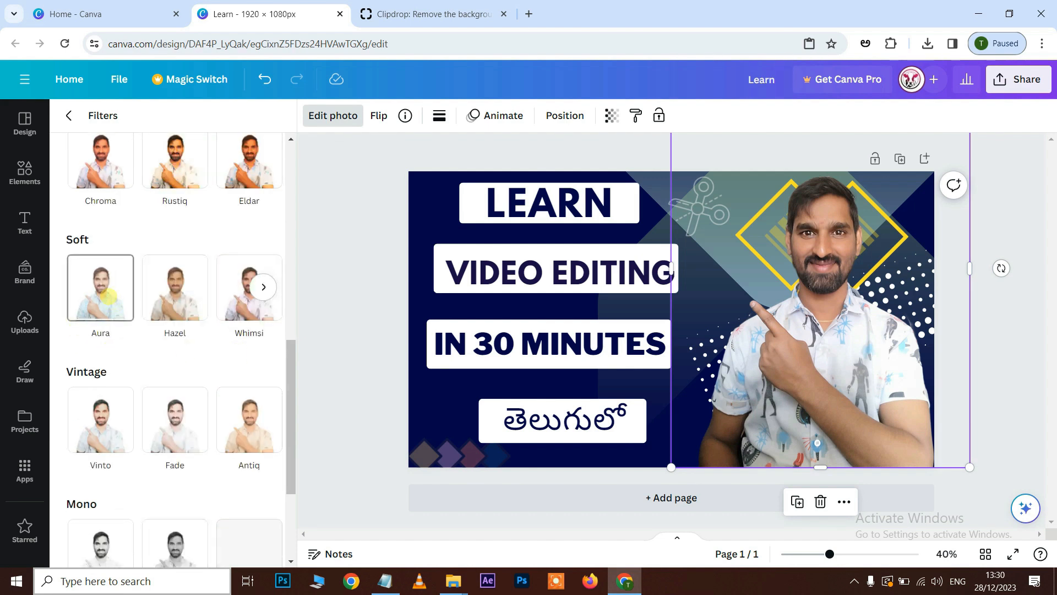
left_click(107, 296)
scroll(104, 292, "down", 1)
left_click(101, 387)
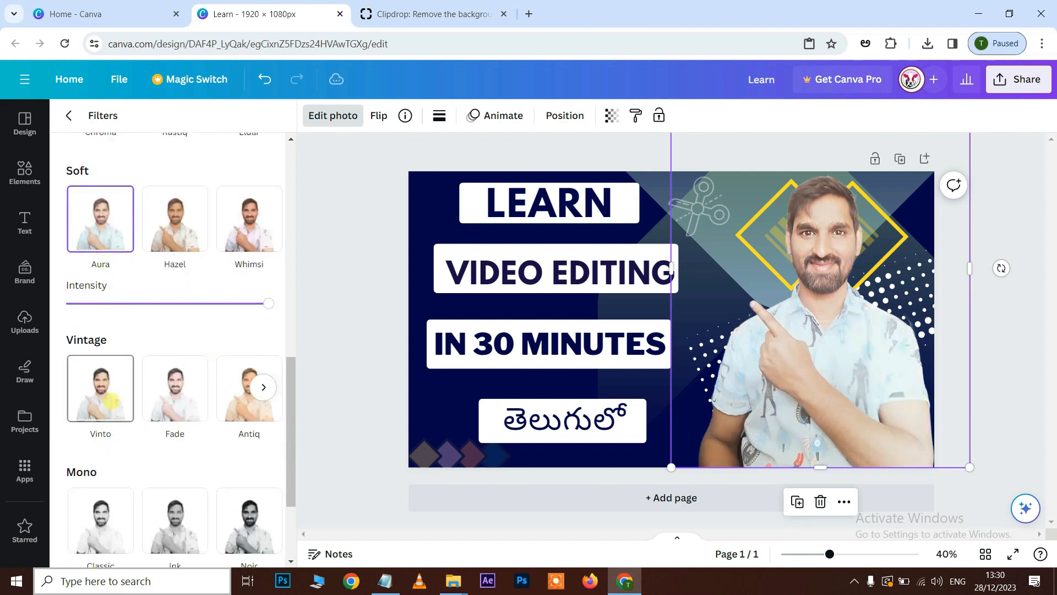
scroll(165, 430, "down", 3)
left_click(171, 396)
Try the warm Capri filter on the cut-out photo and reset its filter to None.
scroll(196, 345, "up", 5)
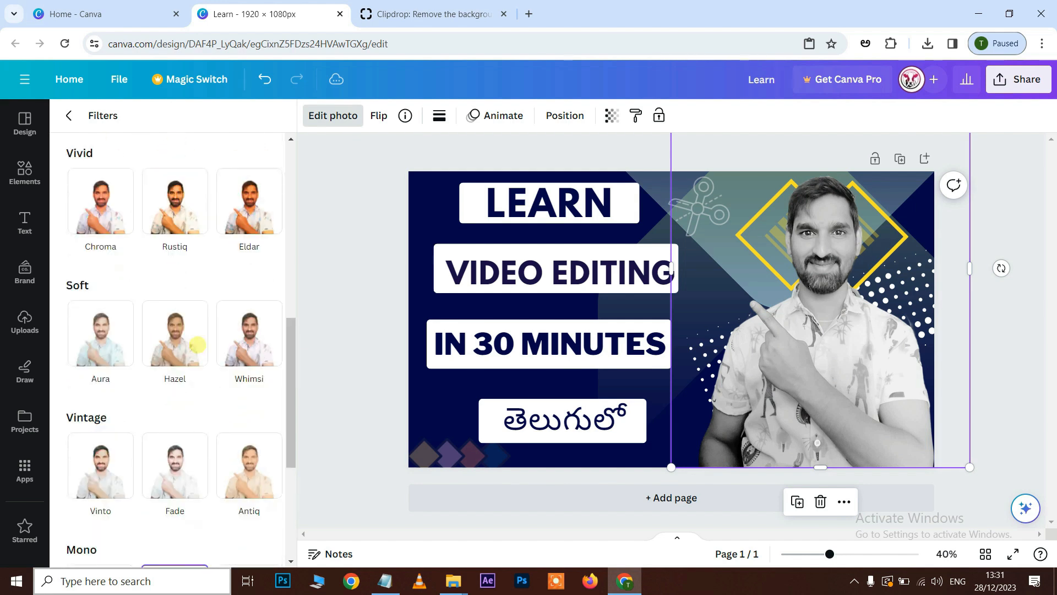
left_click(248, 300)
scroll(189, 353, "up", 3)
scroll(189, 353, "up", 3)
left_click(168, 431)
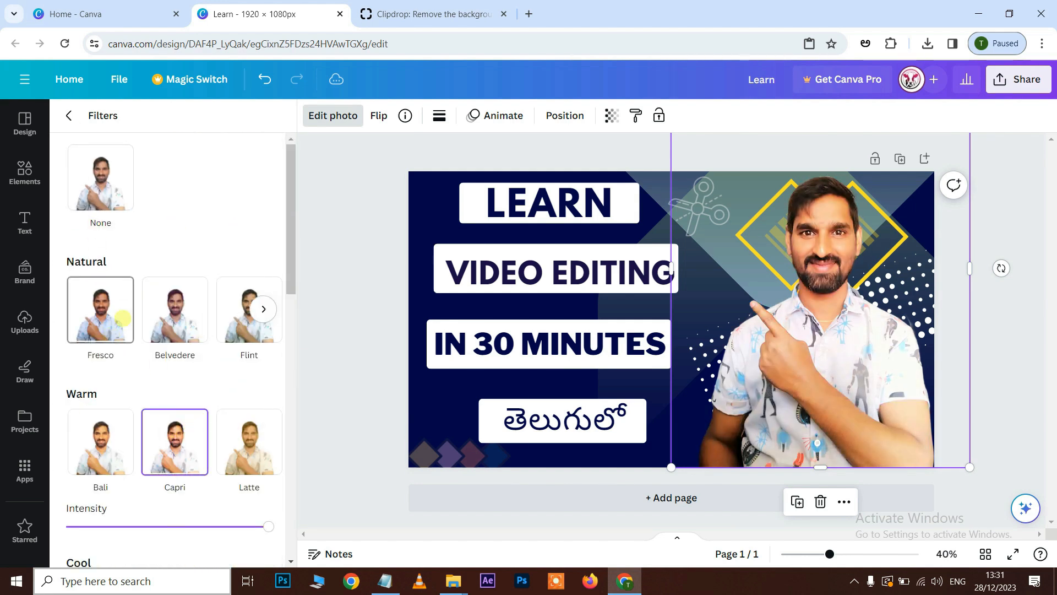
left_click(100, 190)
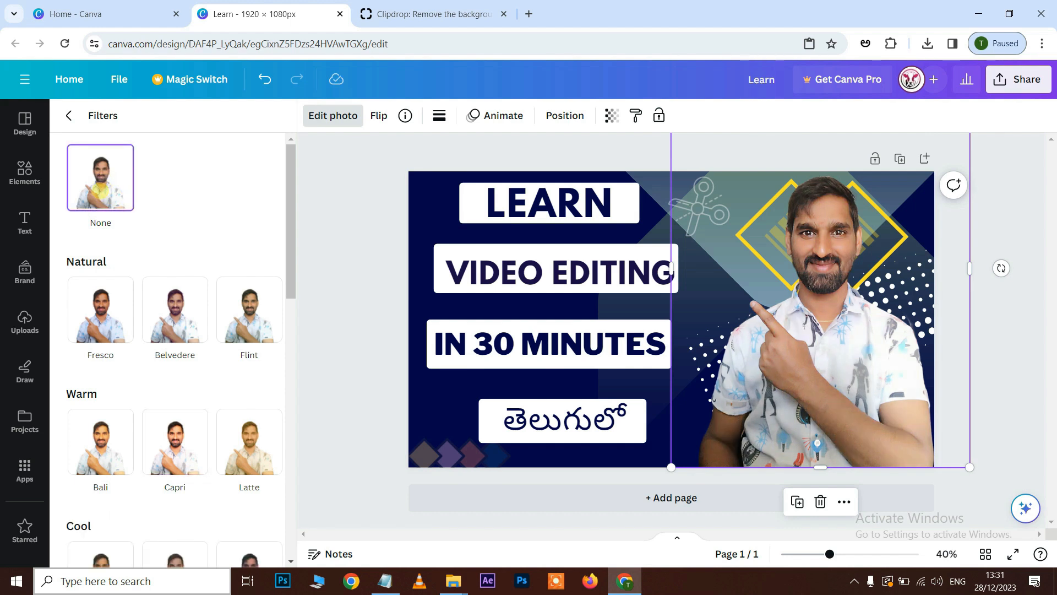
Set the cut-out photo's brightness to 32, temperature to 14, tint to -16 and shadows to 22.
left_click(69, 115)
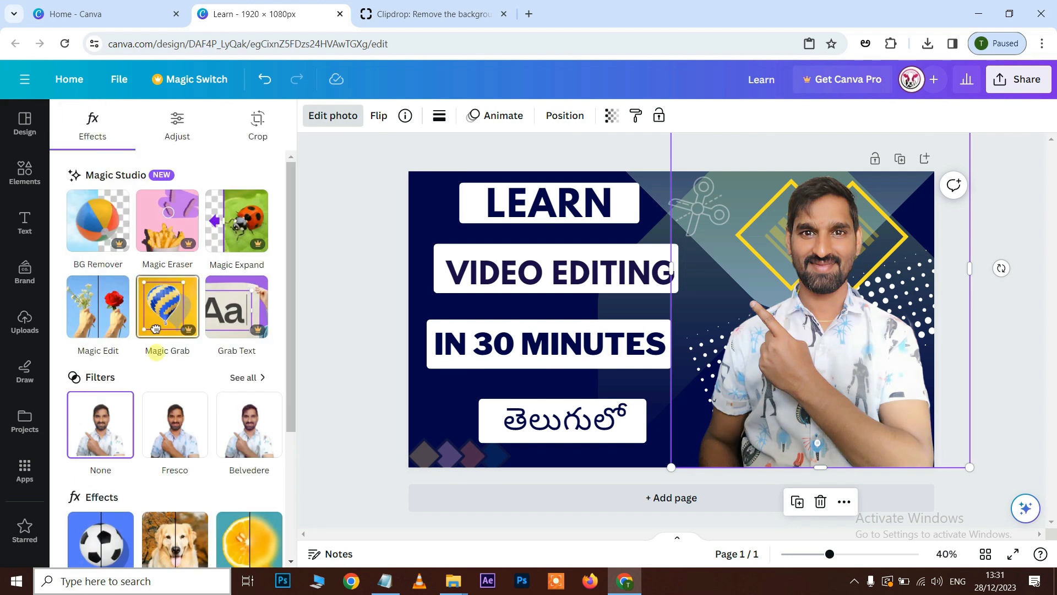
left_click(177, 121)
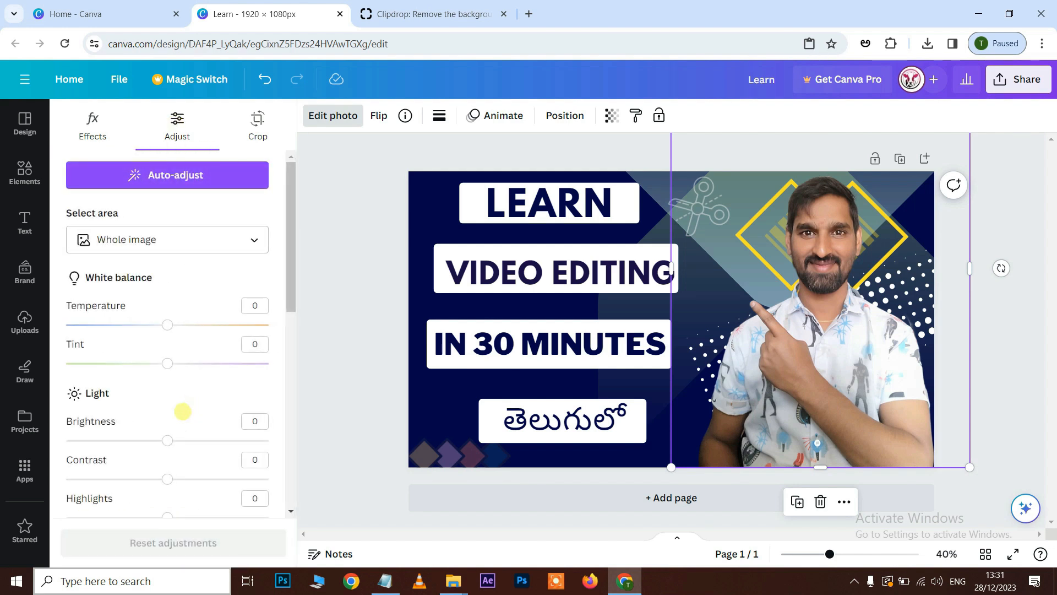
left_click_drag(167, 441, 200, 440)
left_click_drag(168, 325, 182, 324)
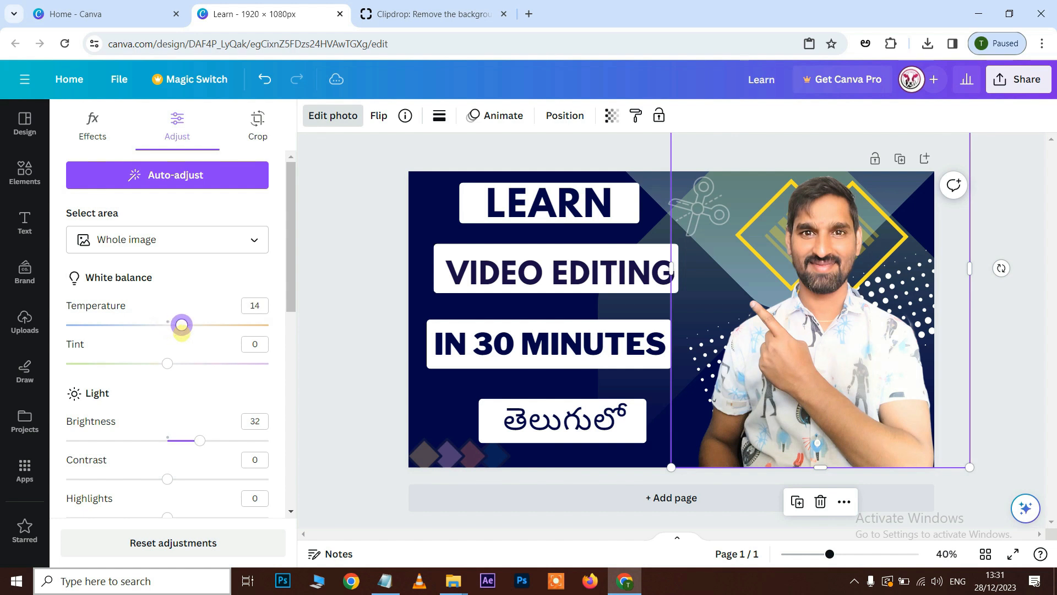
left_click_drag(168, 363, 154, 363)
scroll(163, 438, "down", 3)
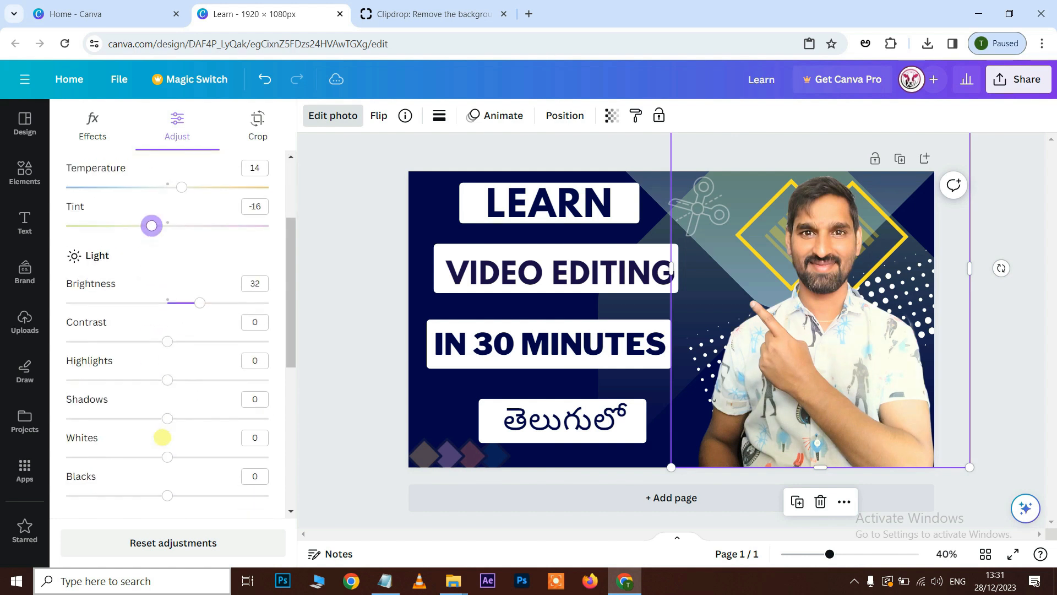
left_click_drag(178, 421, 185, 419)
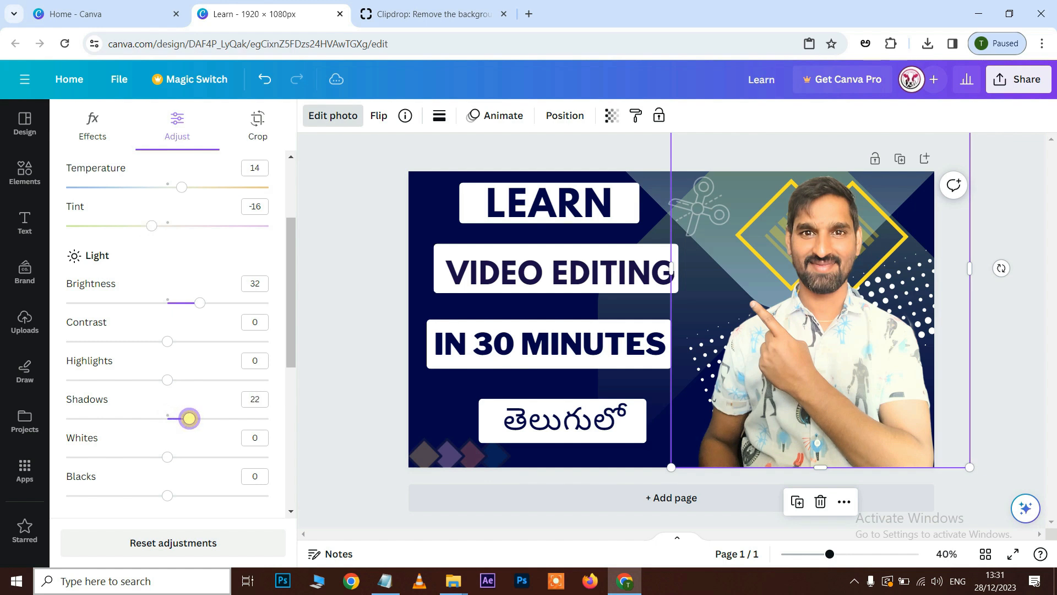
Set the cut-out photo's vibrance to 14 and saturation to -17.
scroll(189, 418, "down", 5)
left_click_drag(168, 362, 171, 366)
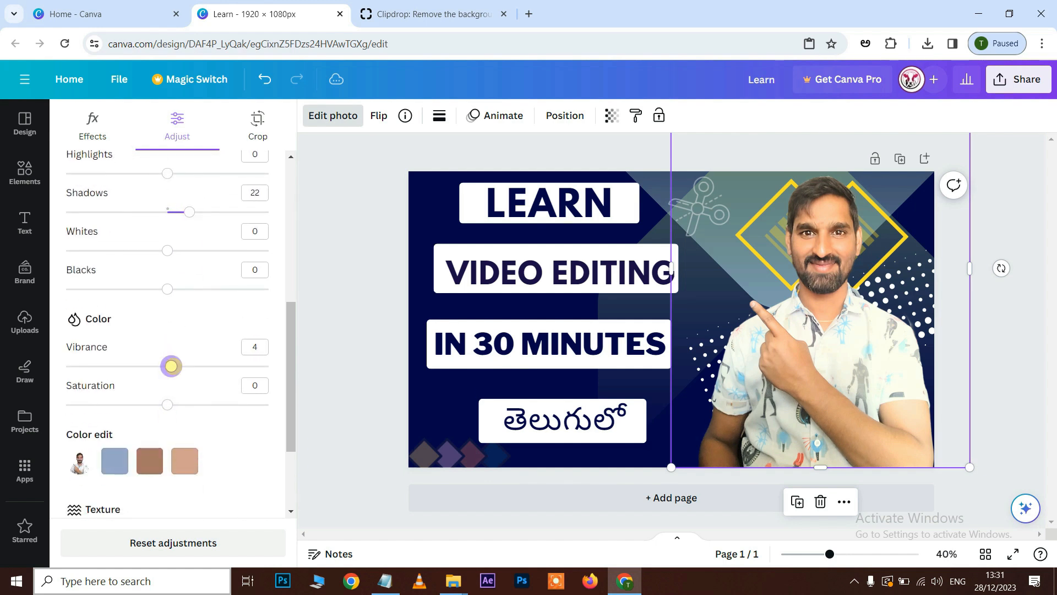
mouse_move(166, 403)
left_mouse_down()
mouse_move(182, 404)
mouse_move(146, 405)
left_mouse_up()
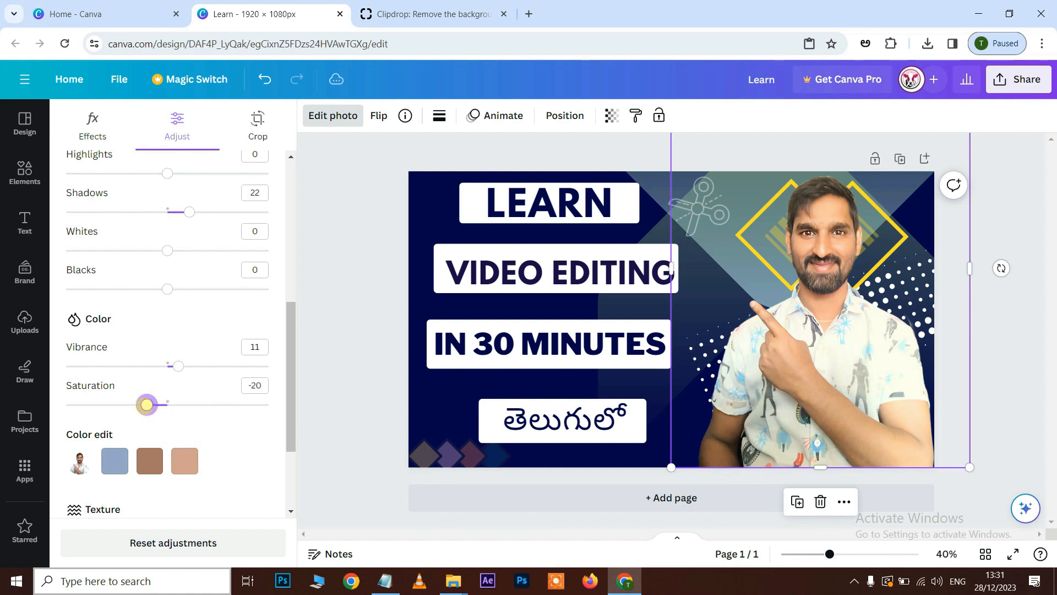
mouse_move(179, 364)
left_mouse_down()
mouse_move(167, 366)
mouse_move(182, 366)
left_mouse_up()
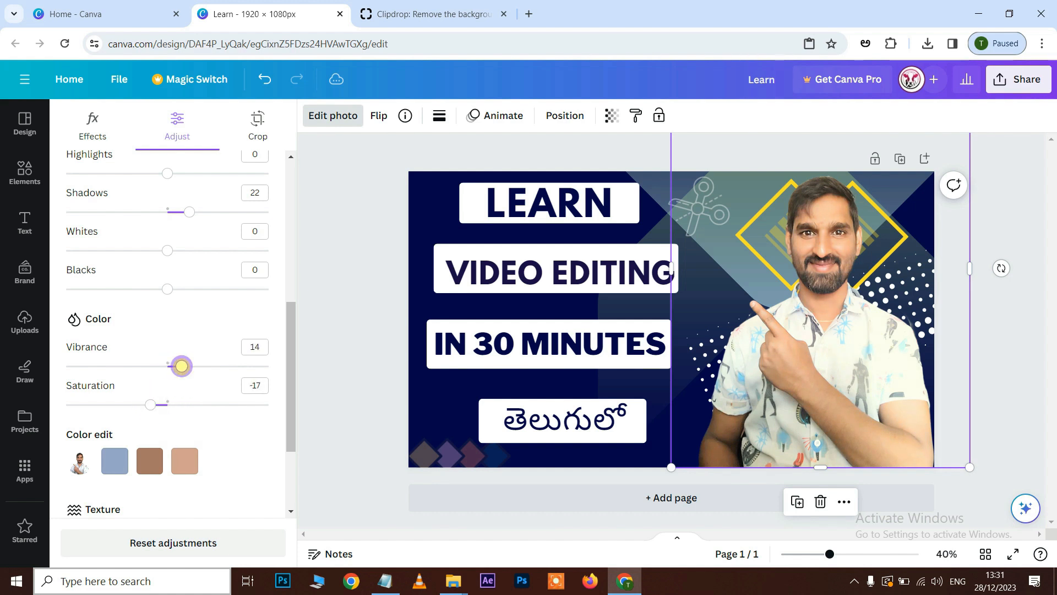
Set the cut-out photo's sharpness to 11 and clarity to 5, and deselect the photo.
scroll(224, 439, "down", 3)
left_click_drag(167, 424, 178, 424)
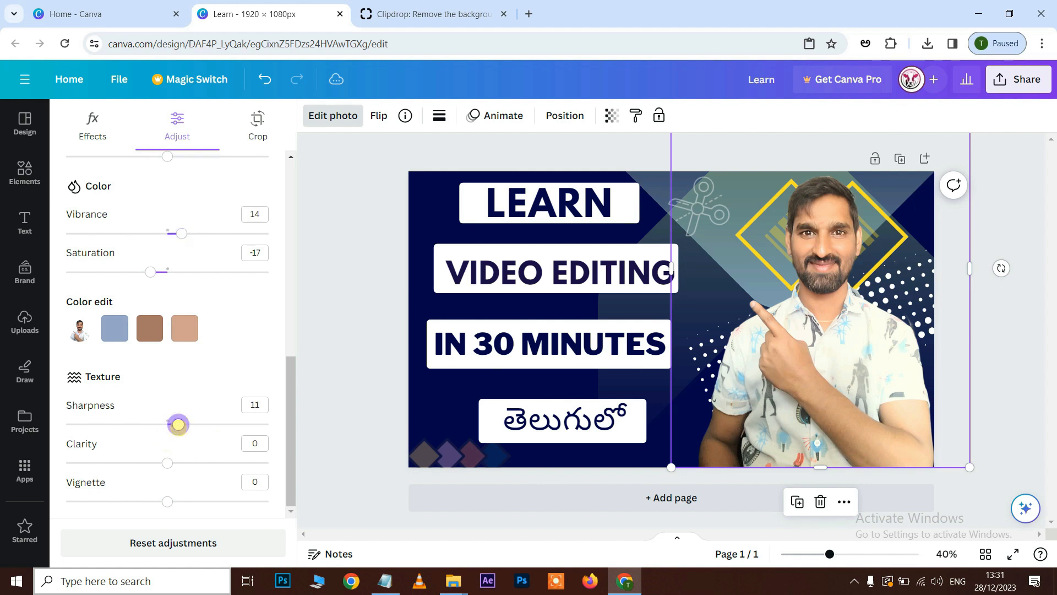
mouse_move(167, 462)
left_mouse_down()
mouse_move(269, 463)
mouse_move(172, 462)
left_mouse_up()
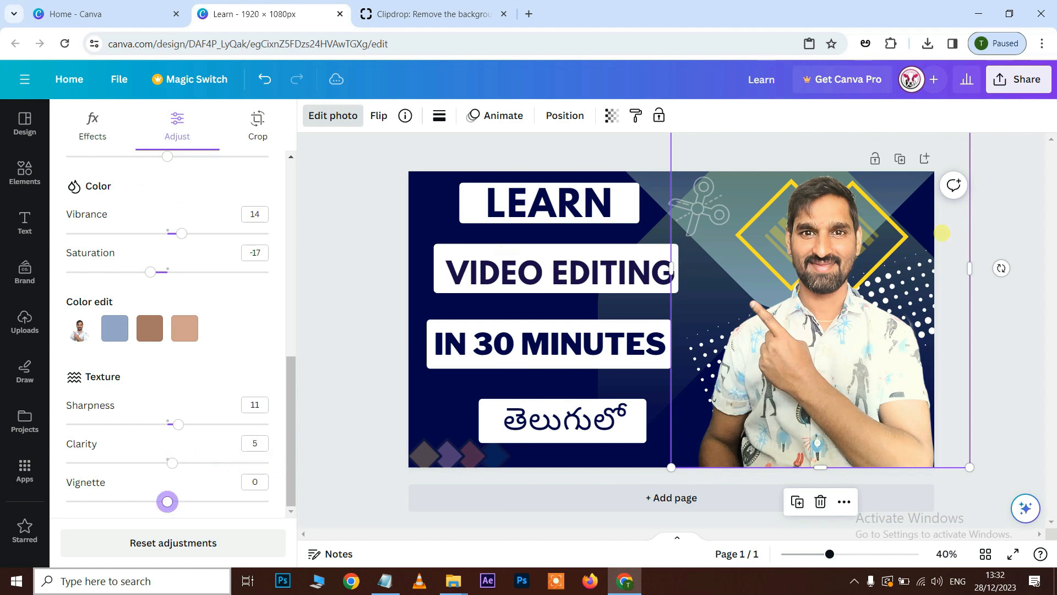
left_click(405, 506)
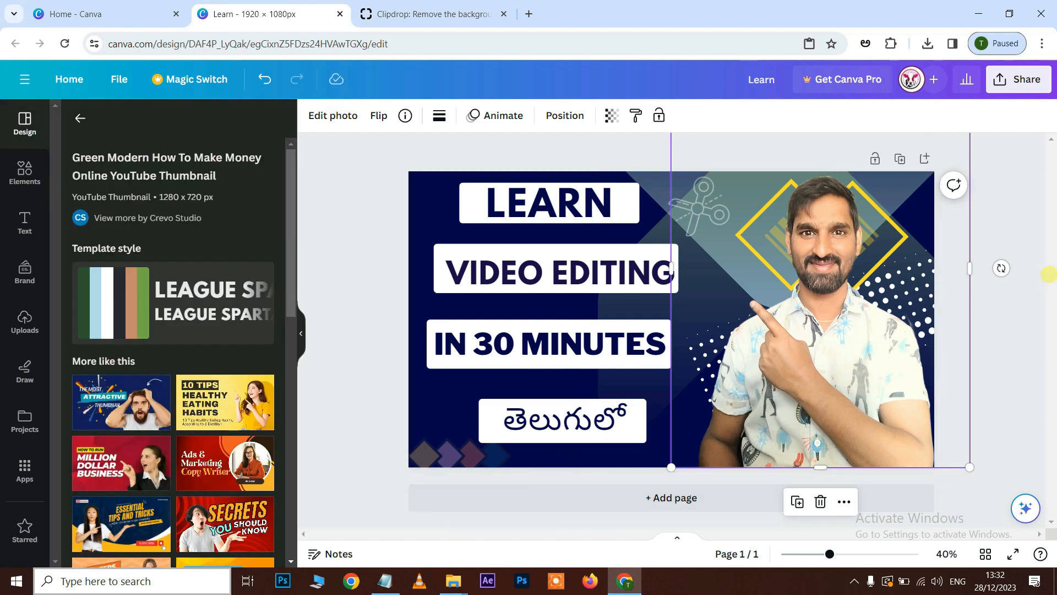
left_click(1028, 216)
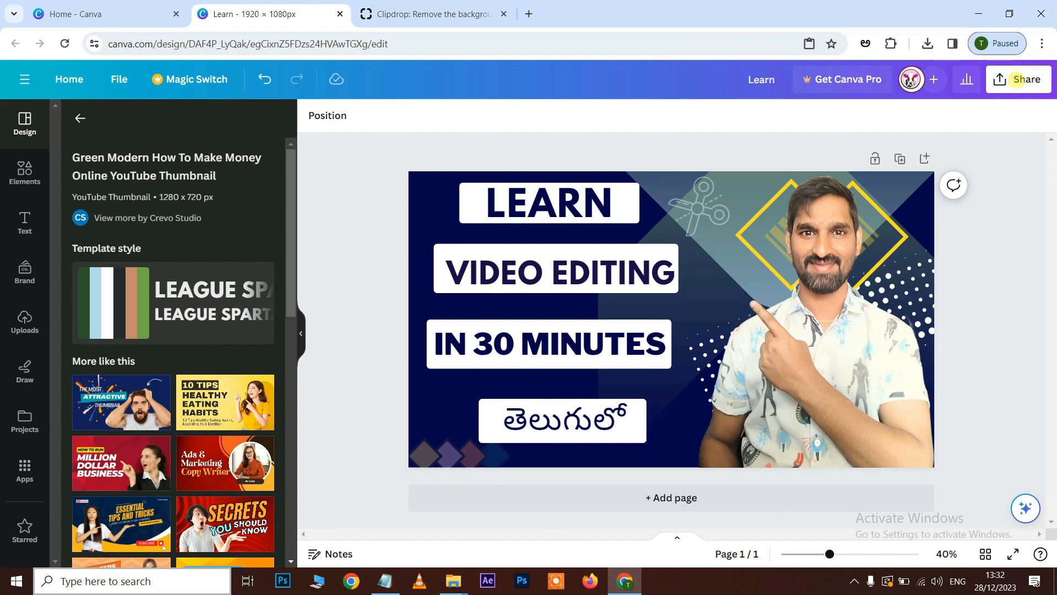
Download the thumbnail design as a PNG and open the downloaded Learn.png to view it.
left_click(1017, 79)
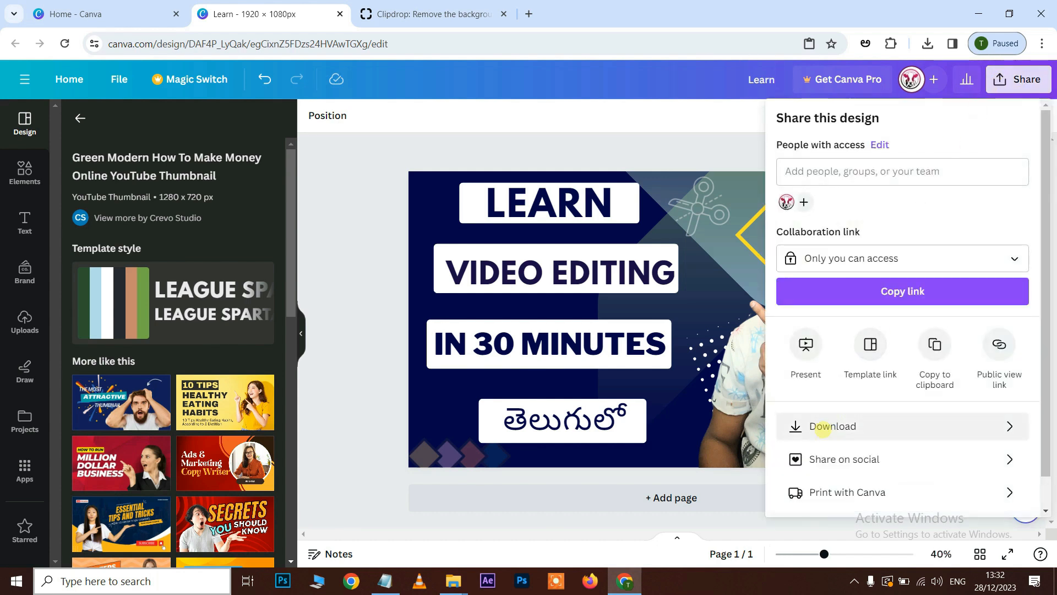
left_click(822, 426)
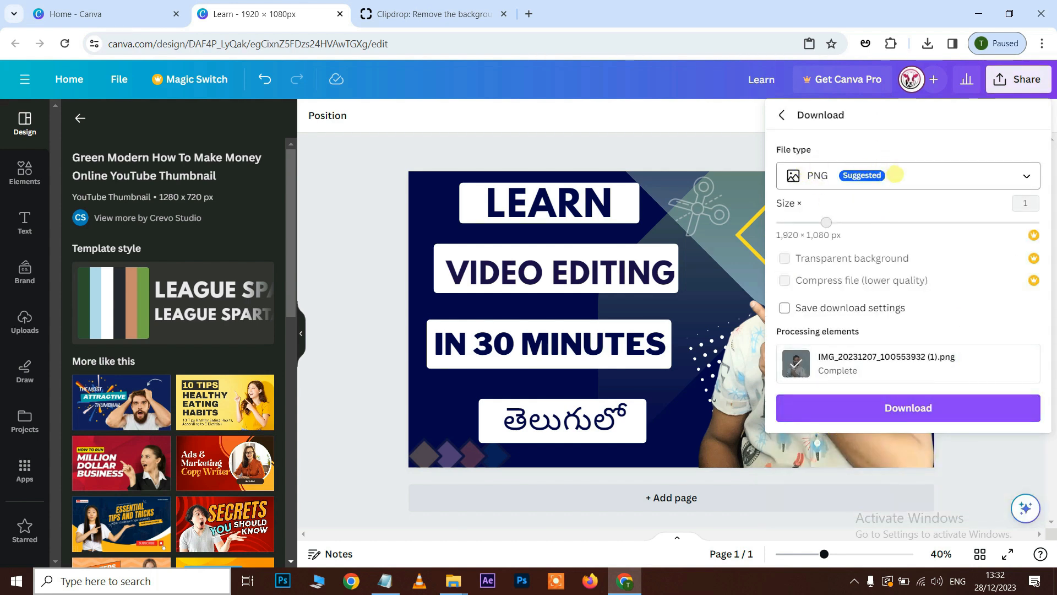
left_click(913, 173)
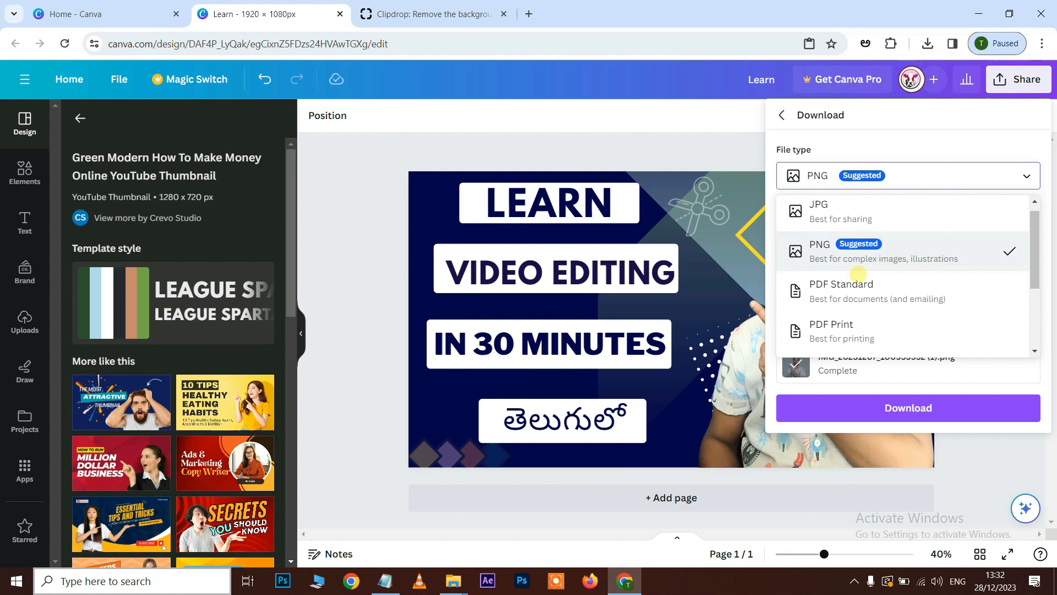
scroll(860, 273, "down", 3)
scroll(858, 274, "up", 3)
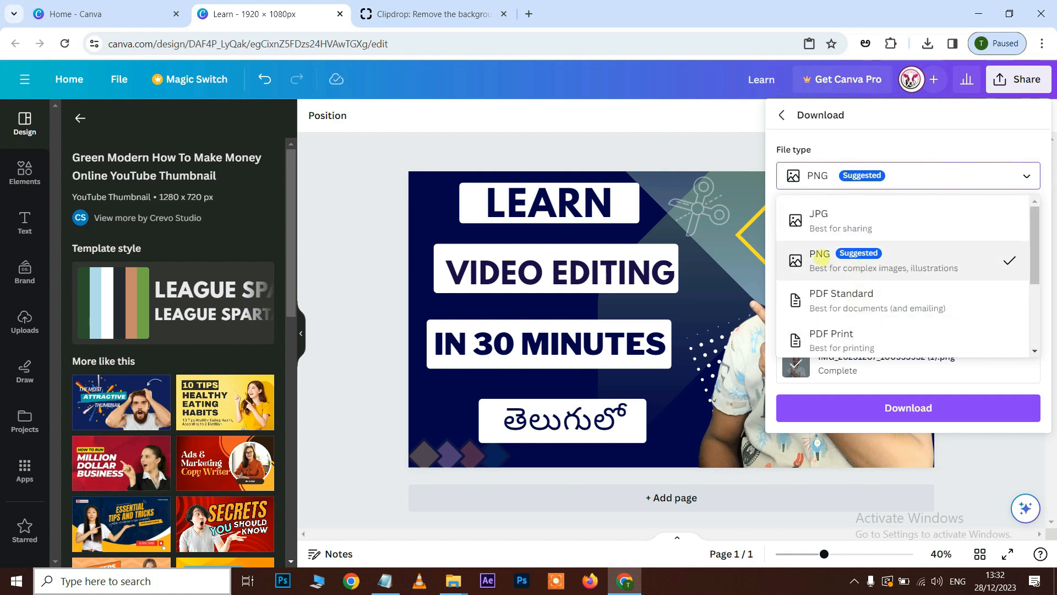
left_click(819, 253)
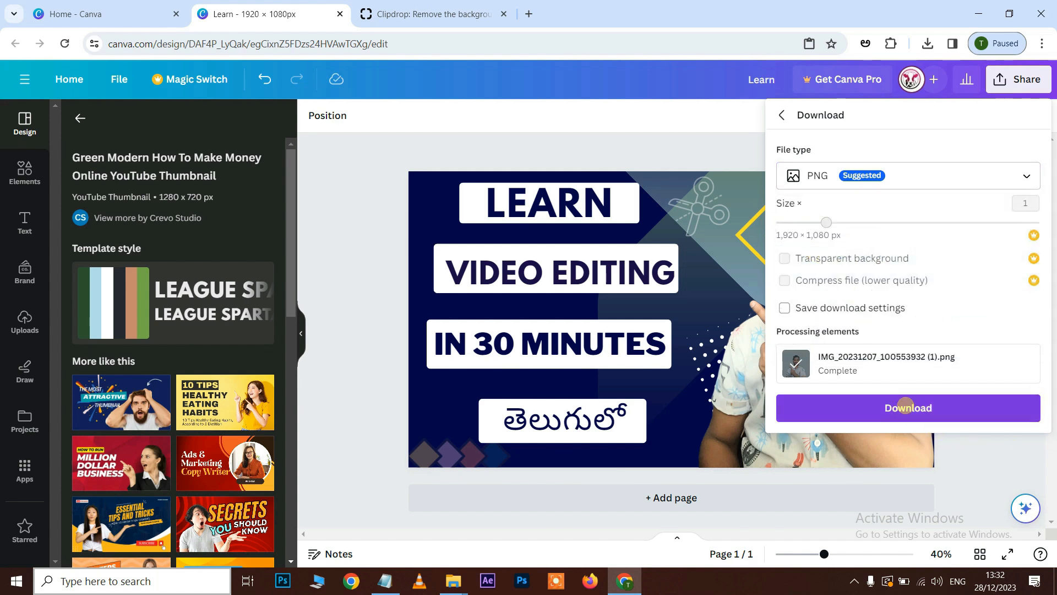
left_click(906, 407)
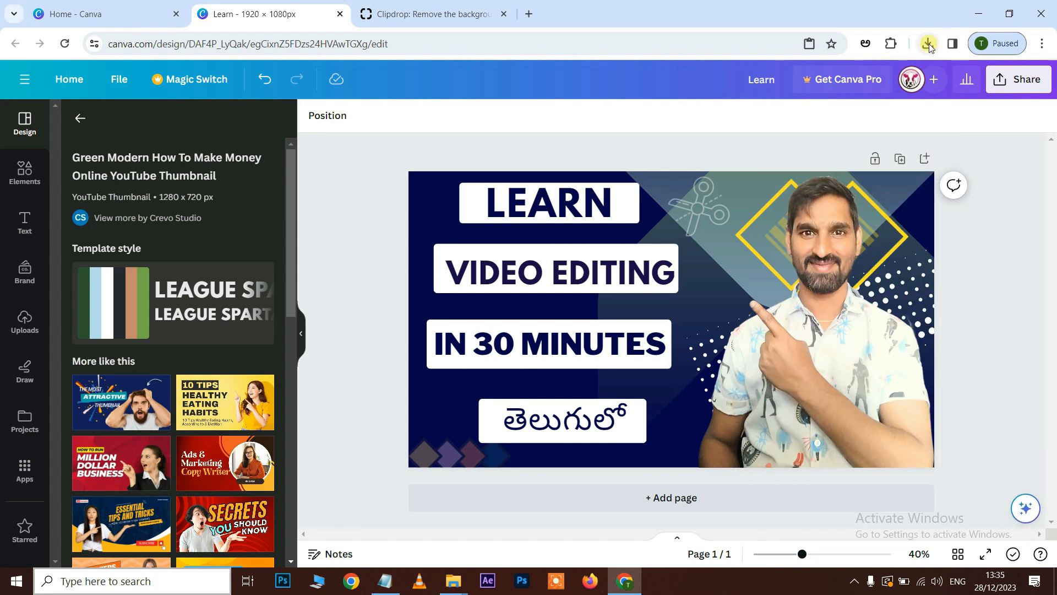
left_click(929, 44)
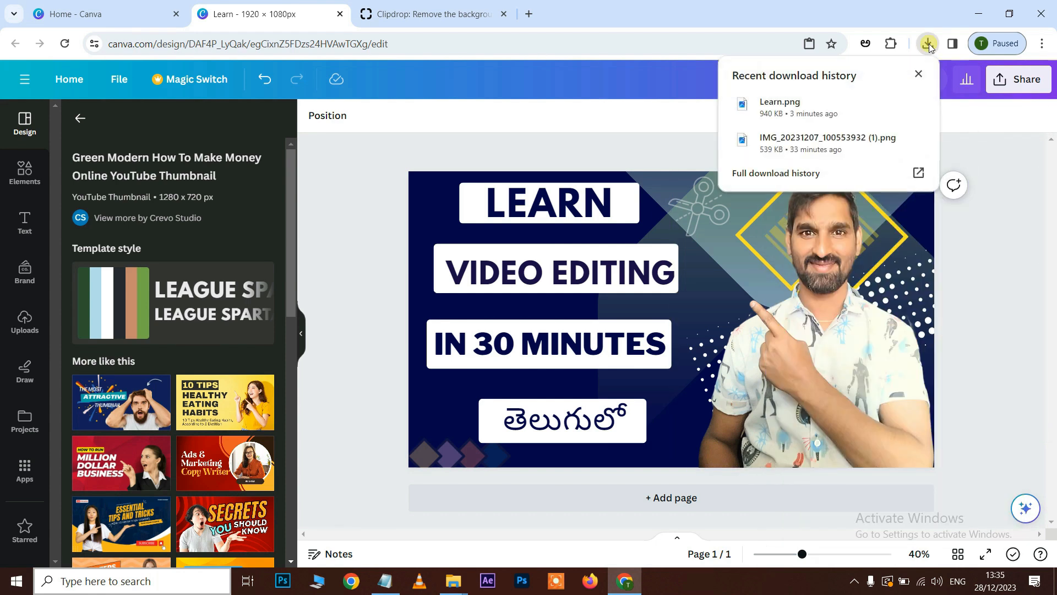
left_click(787, 109)
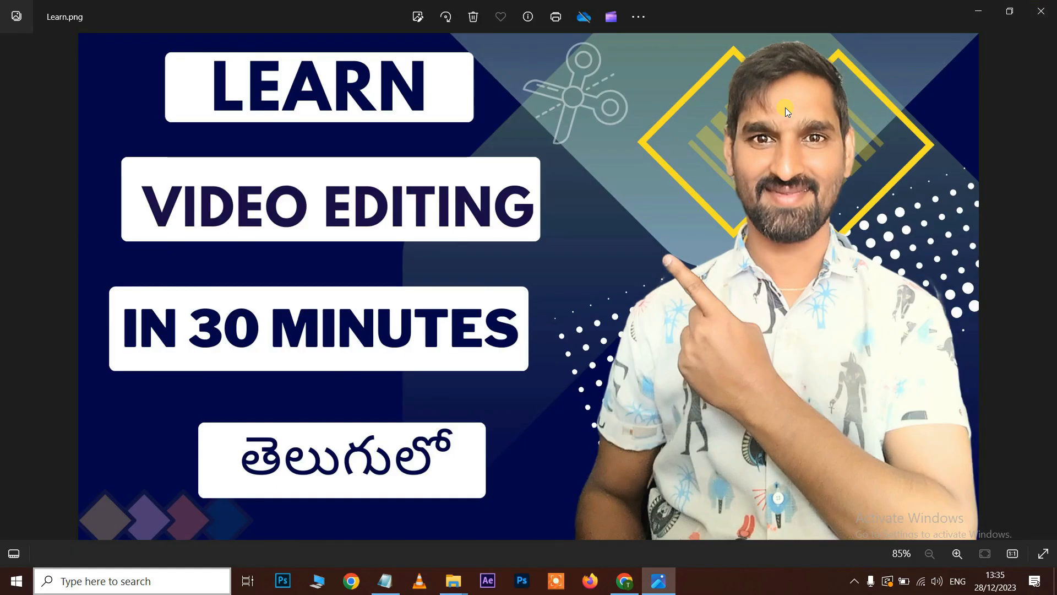